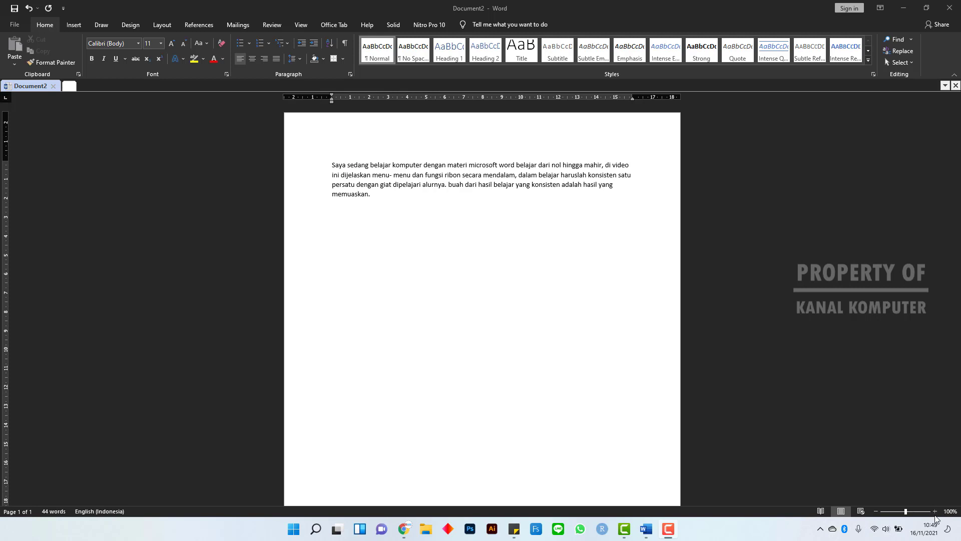
# - Set the document zoom to 130%
pyautogui.click(906, 513)
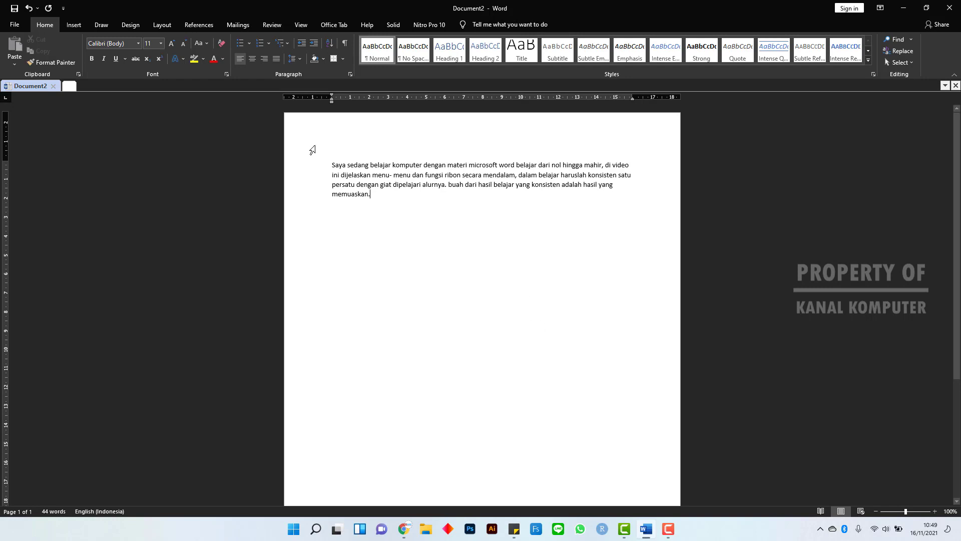
pyautogui.click(936, 512)
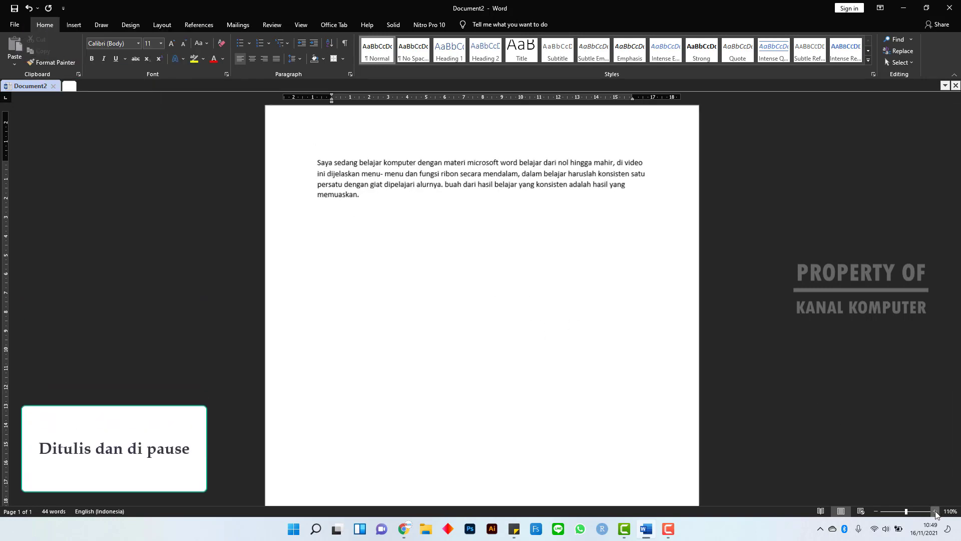
pyautogui.click(935, 511)
pyautogui.click(936, 512)
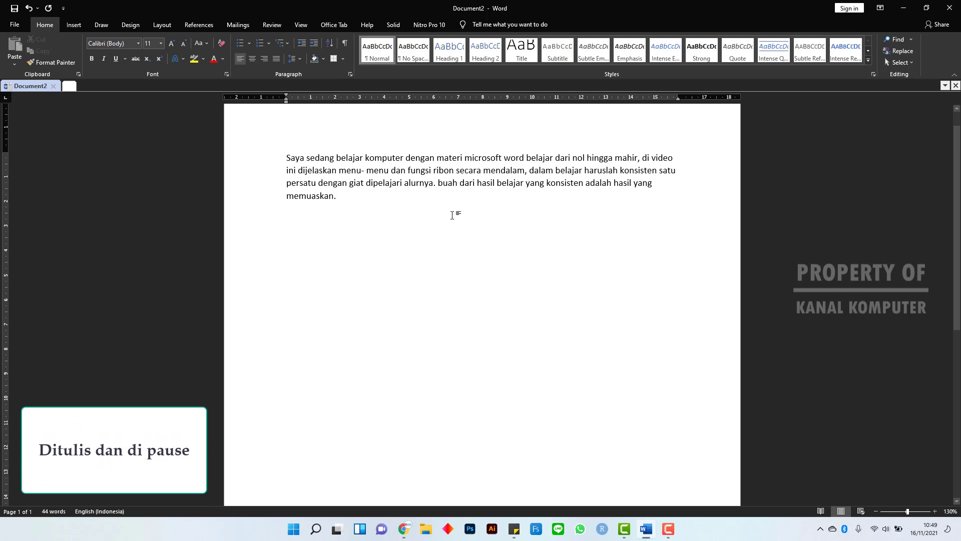
pyautogui.click(911, 425)
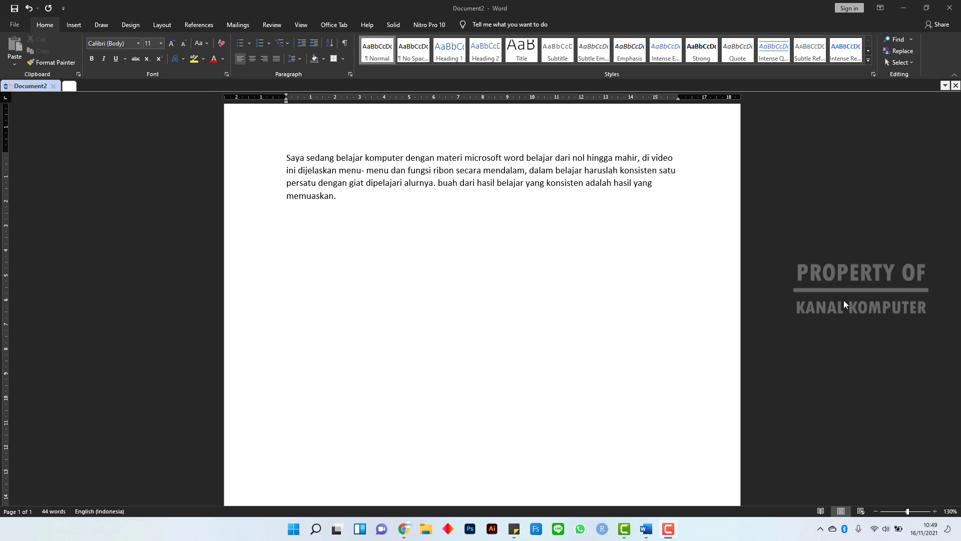
# - Switch to Chrome to view the YouTube channel's playlists, then return to the Word document
pyautogui.click(406, 530)
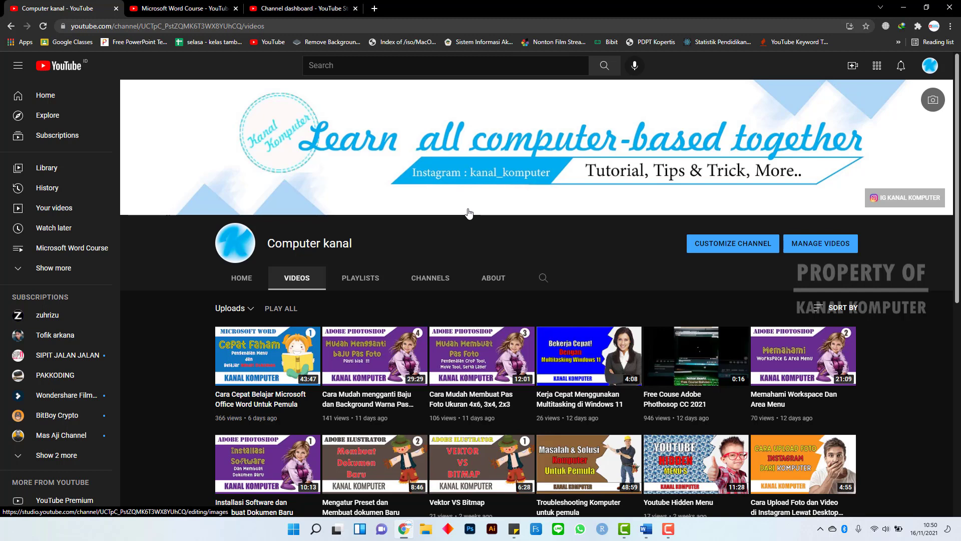
pyautogui.click(353, 278)
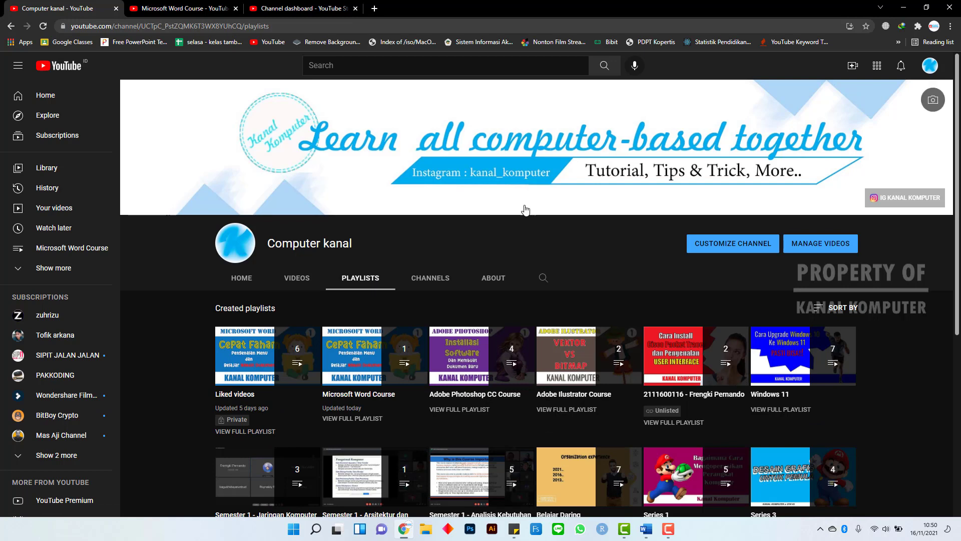
pyautogui.click(646, 528)
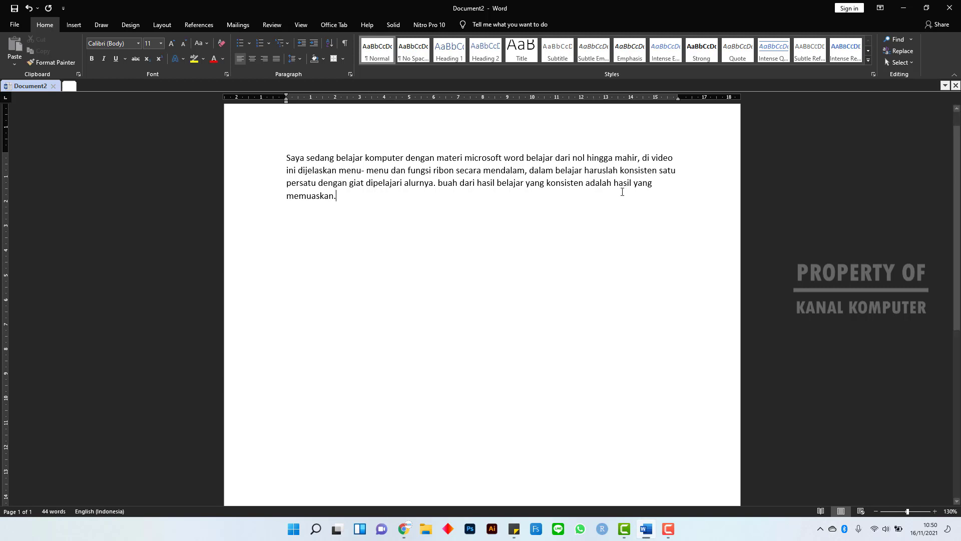
# - Copy the whole paragraph and paste it on a new line below using Merge Formatting
pyautogui.scroll(2, 623, 191)
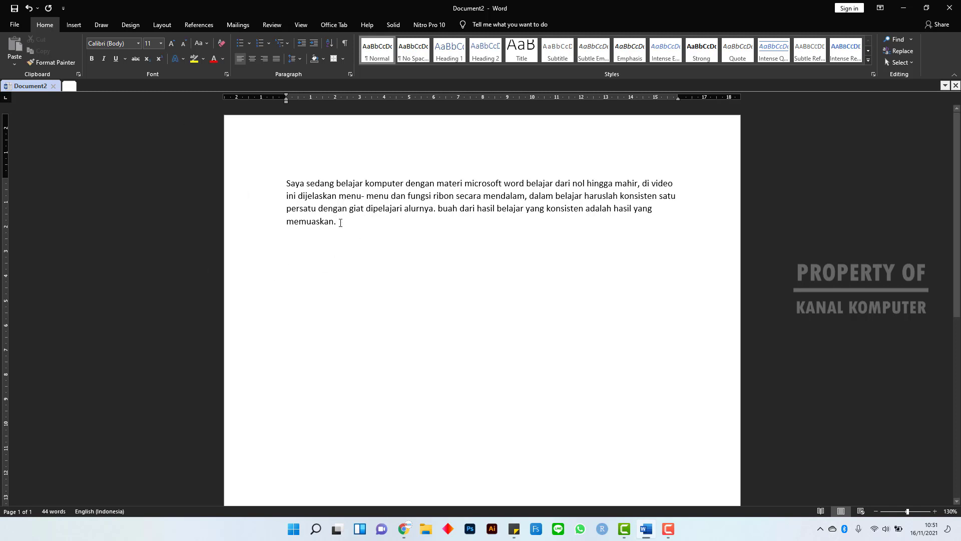
pyautogui.press('BackSpace')
pyautogui.hotkey('ctrl', 'a')
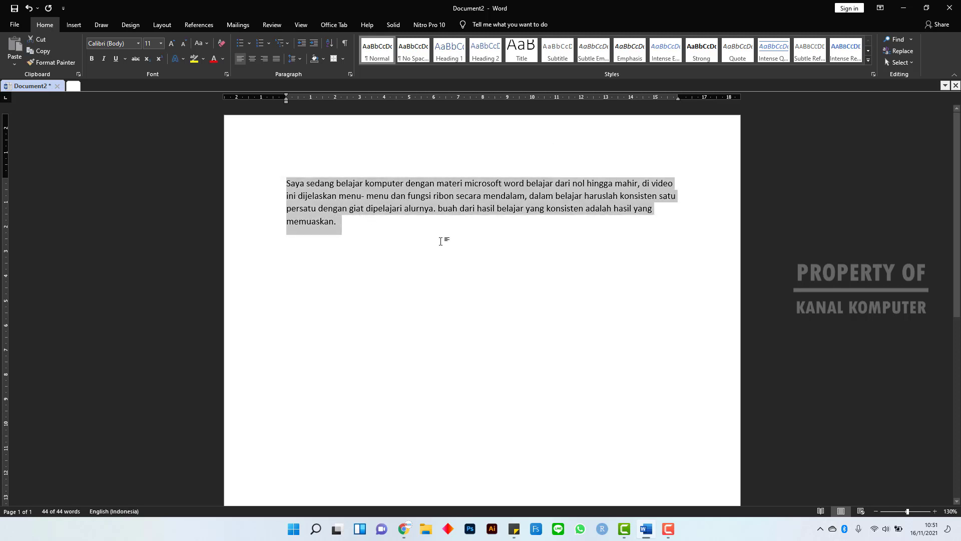
pyautogui.click(47, 52)
pyautogui.click(351, 219)
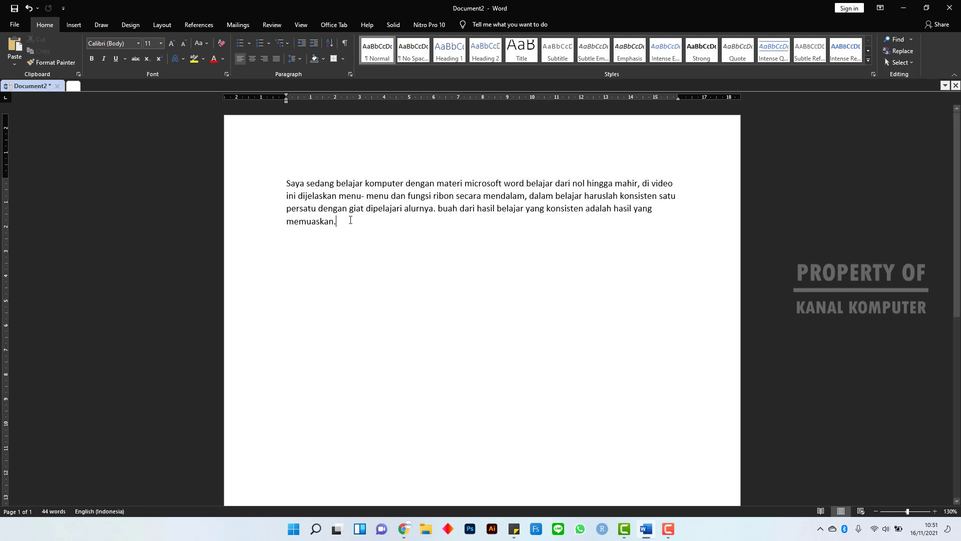
pyautogui.press('Return')
pyautogui.click(9, 67)
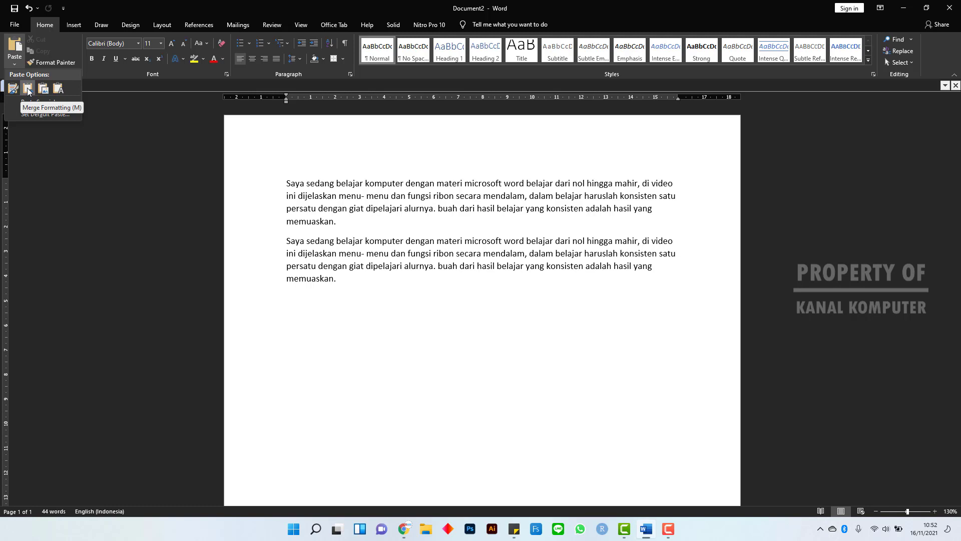
pyautogui.click(27, 90)
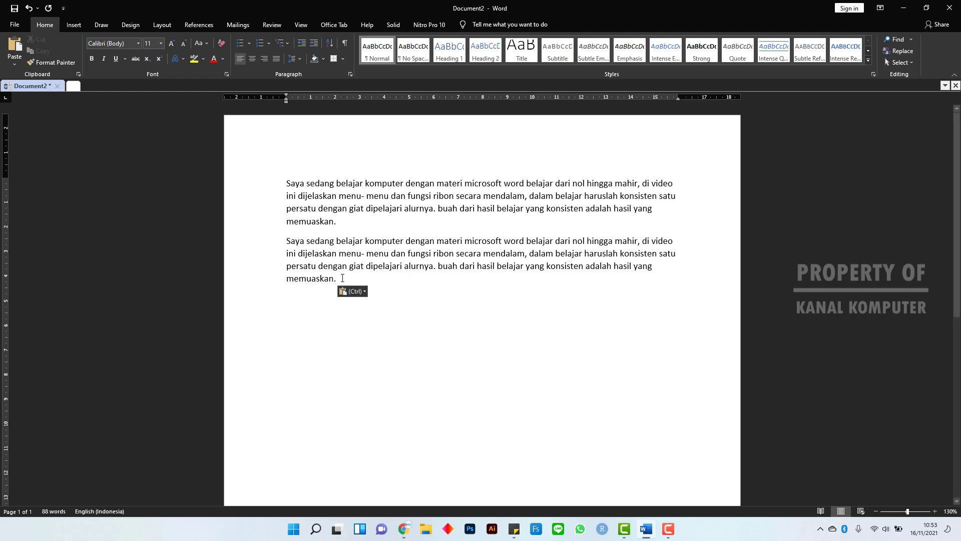
# - Change the font of the second paragraph to Times New Roman
pyautogui.moveTo(342, 278); pyautogui.dragTo(284, 243)
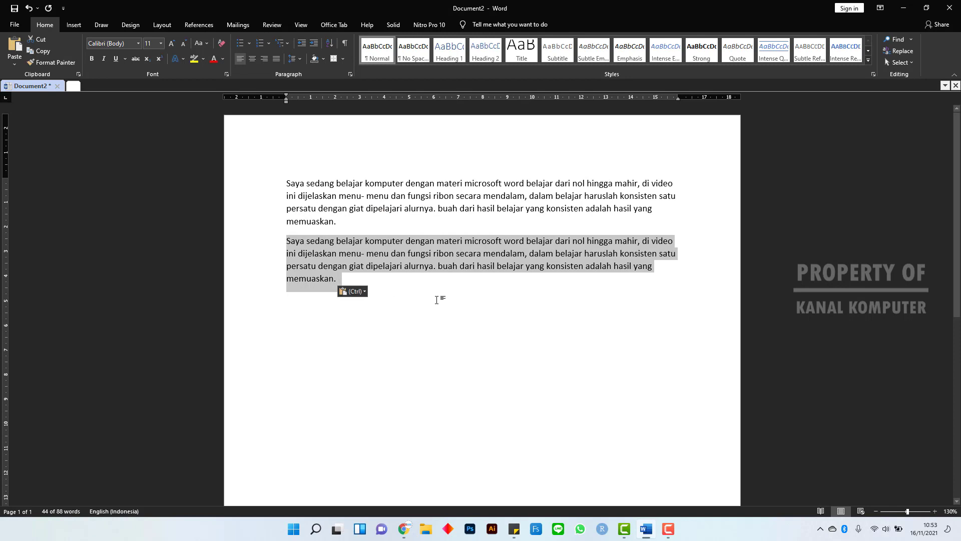
pyautogui.click(138, 43)
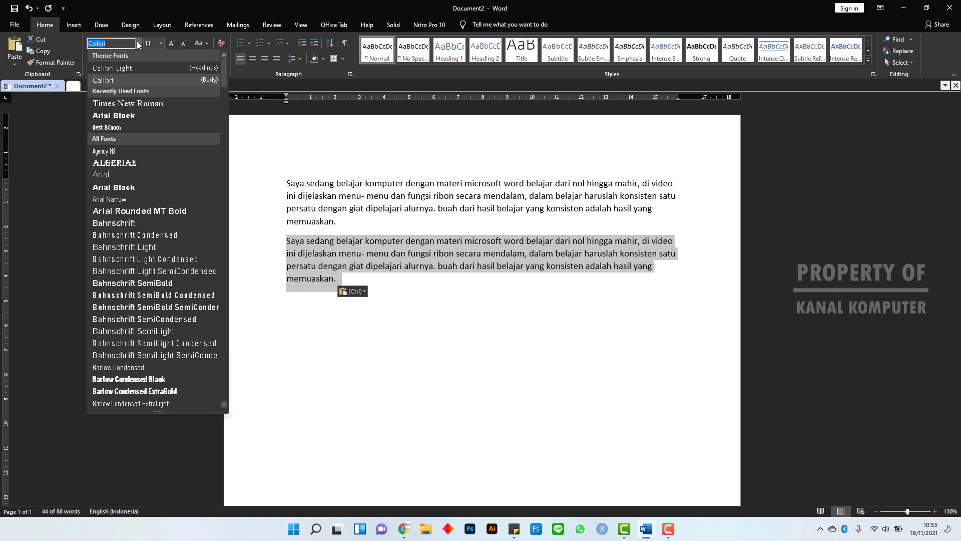
pyautogui.click(154, 107)
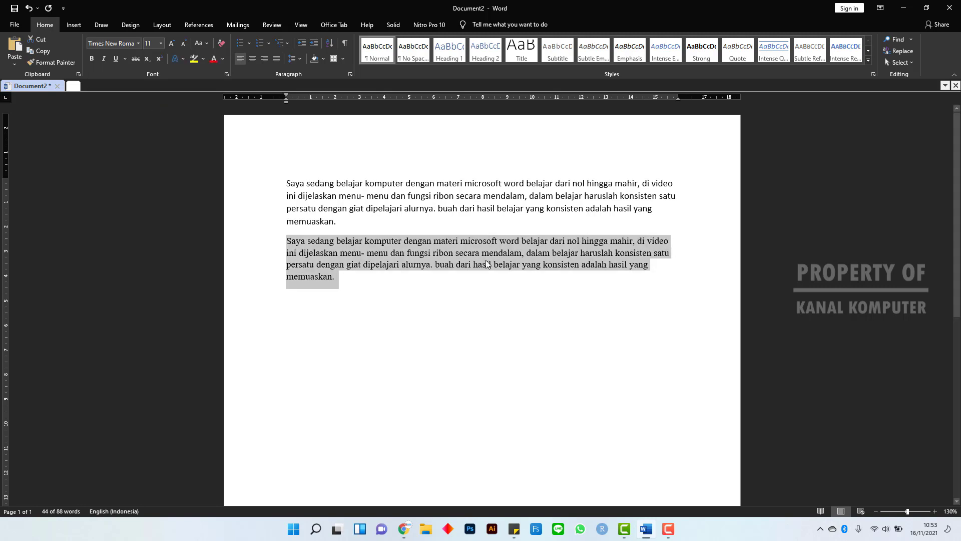
pyautogui.click(395, 280)
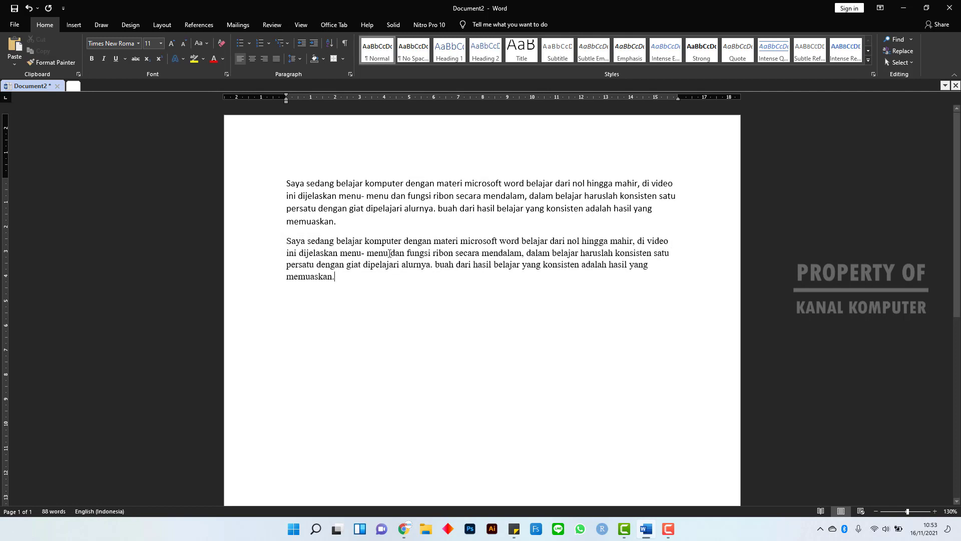
pyautogui.click(383, 183)
pyautogui.click(407, 252)
# - Set the second paragraph's font size to 12
pyautogui.moveTo(338, 277); pyautogui.dragTo(285, 242)
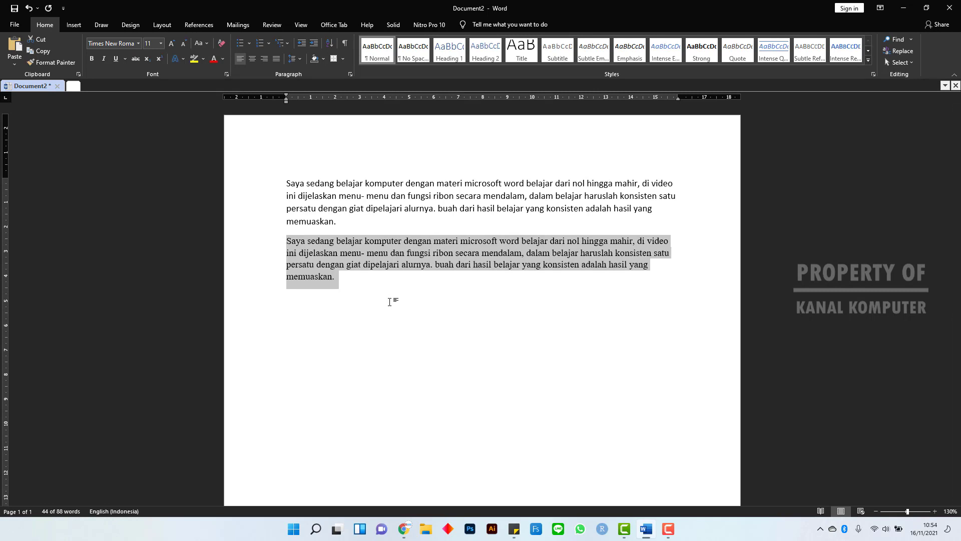
pyautogui.click(163, 46)
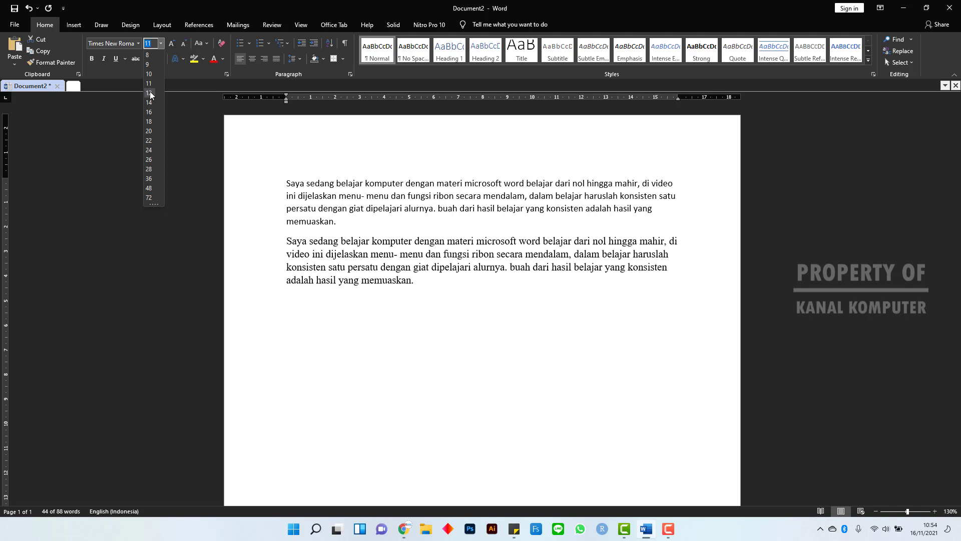
pyautogui.click(151, 94)
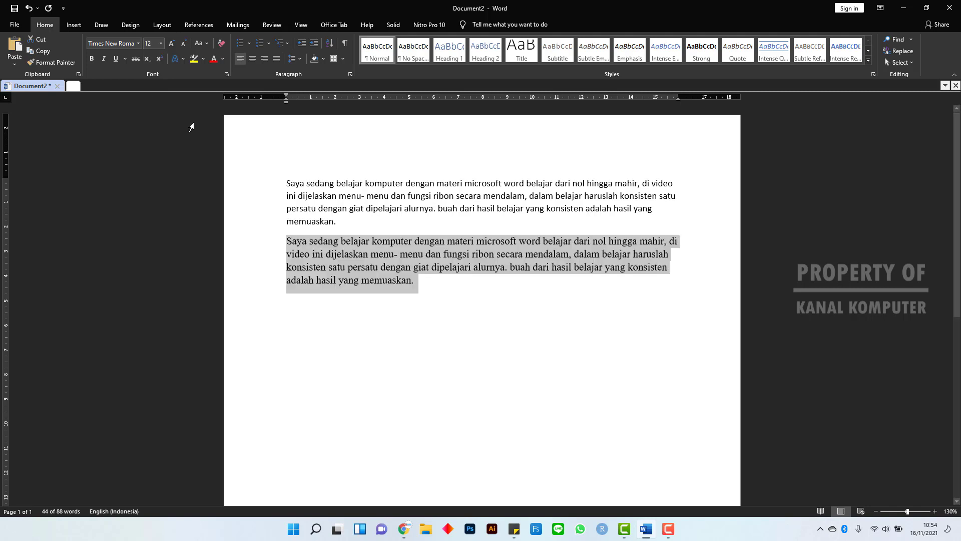
pyautogui.click(431, 286)
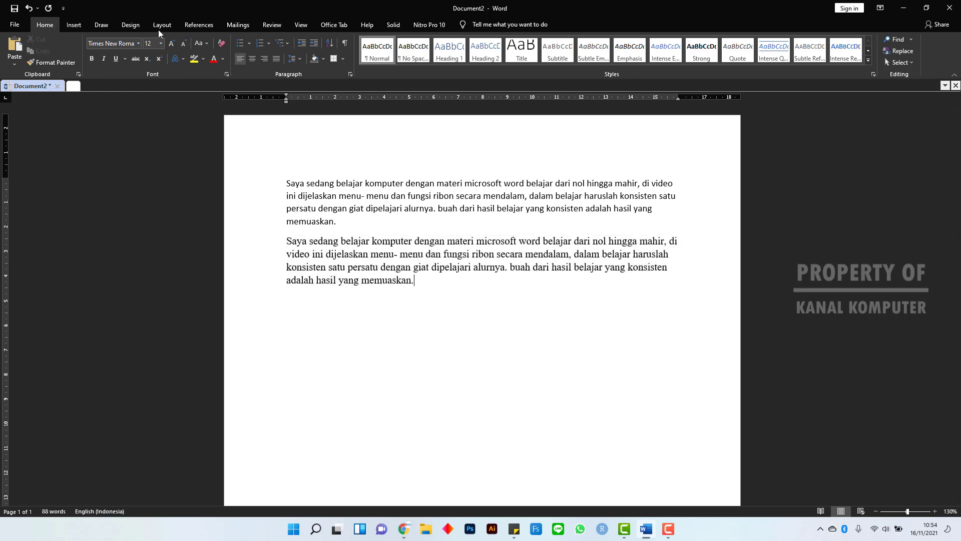
pyautogui.click(161, 44)
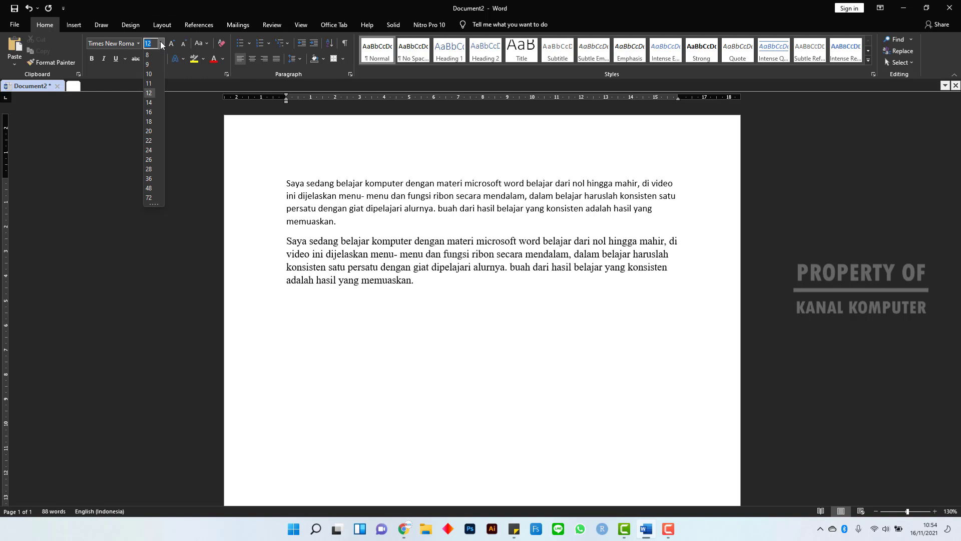
pyautogui.click(161, 44)
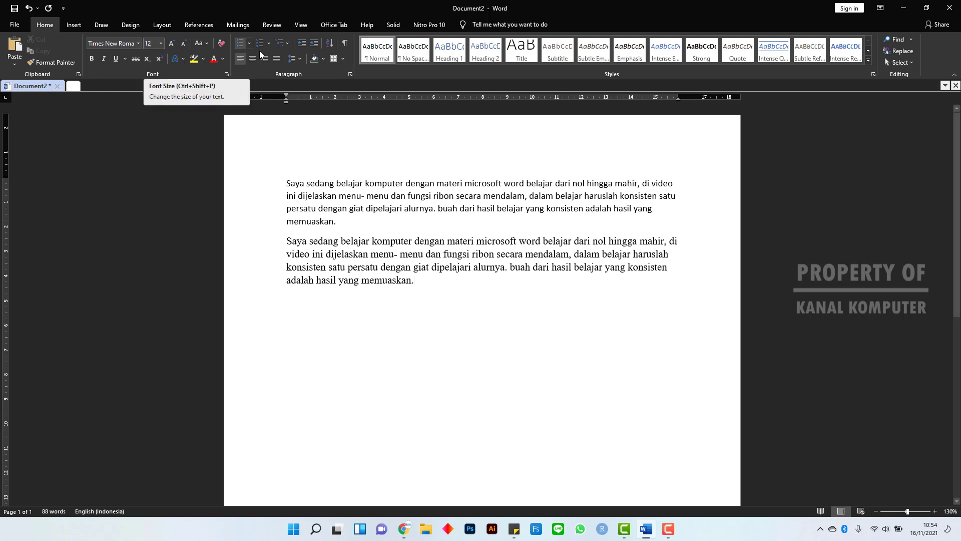
# - Add the title line "Belajar Microsoft Word Menu Home" above the first paragraph
pyautogui.click(285, 183)
pyautogui.press('Return')
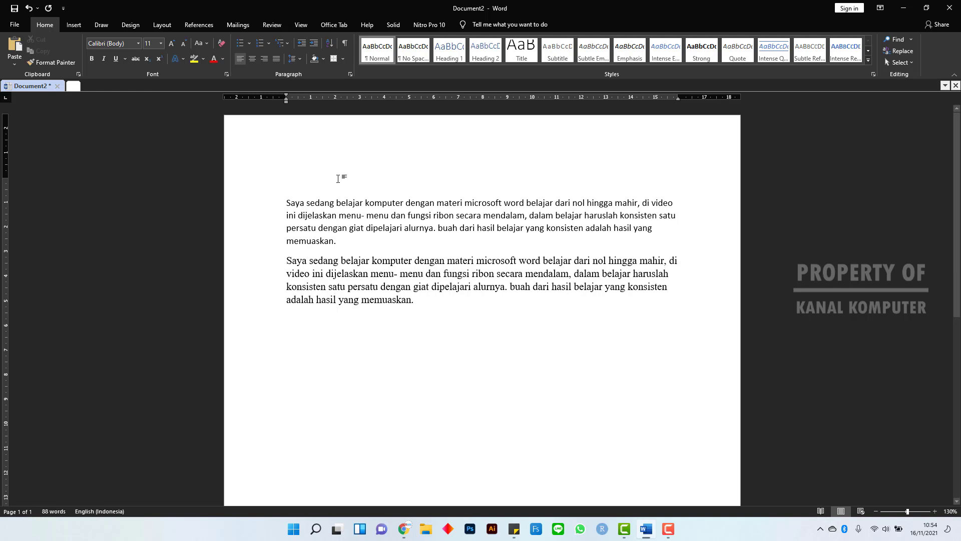
pyautogui.write('Belajar')
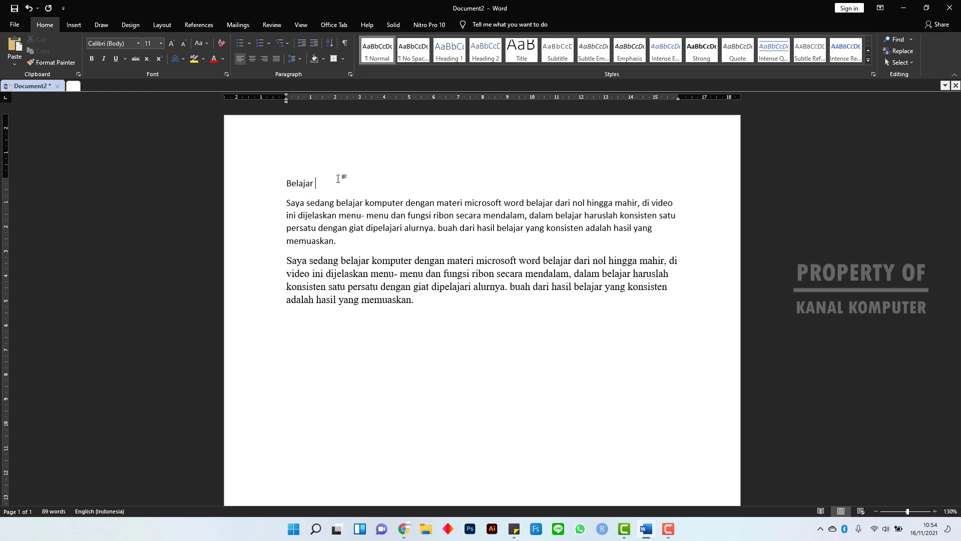
pyautogui.write(' Microsoft Word Menu Home')
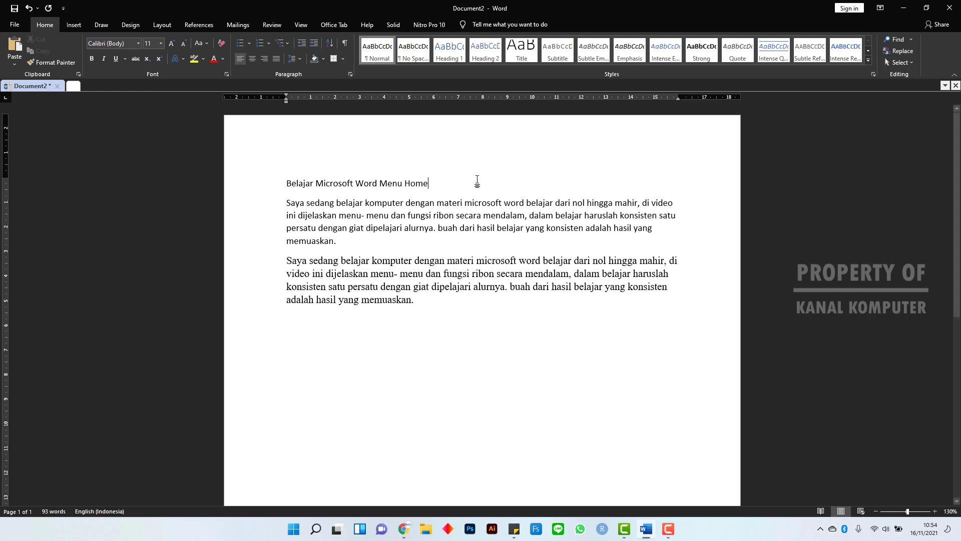
# - Format the title line in Times New Roman with font size 14
pyautogui.tripleClick(387, 183)
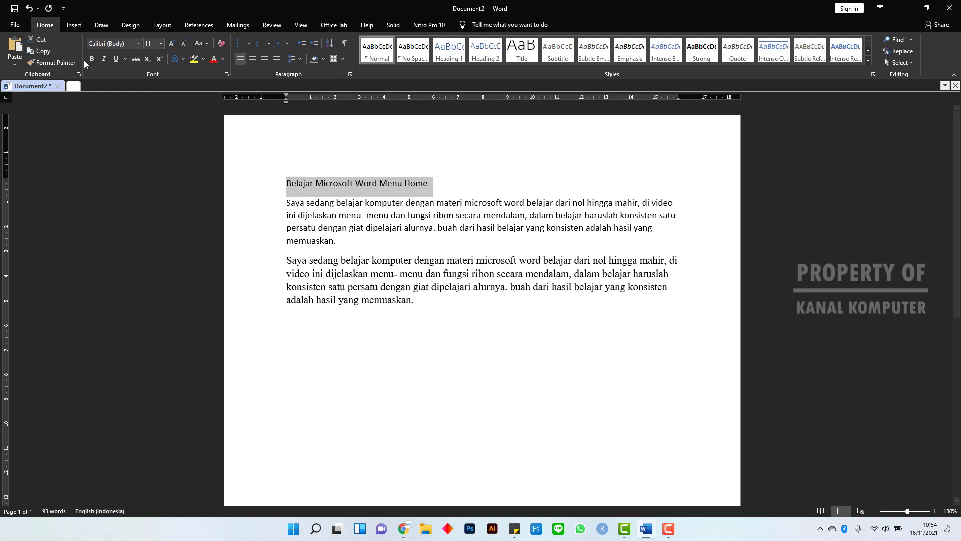
pyautogui.click(139, 43)
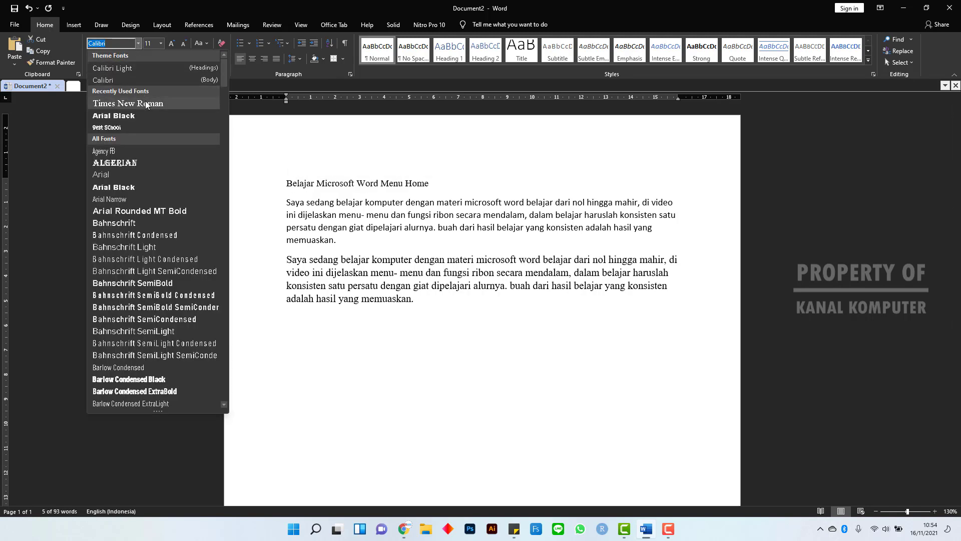
pyautogui.click(148, 103)
pyautogui.click(162, 43)
pyautogui.click(152, 104)
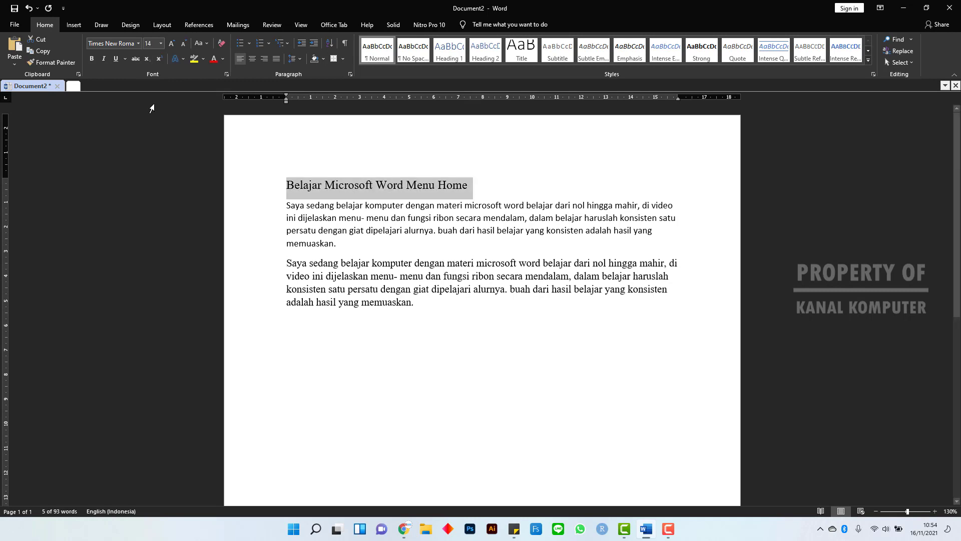
pyautogui.click(901, 482)
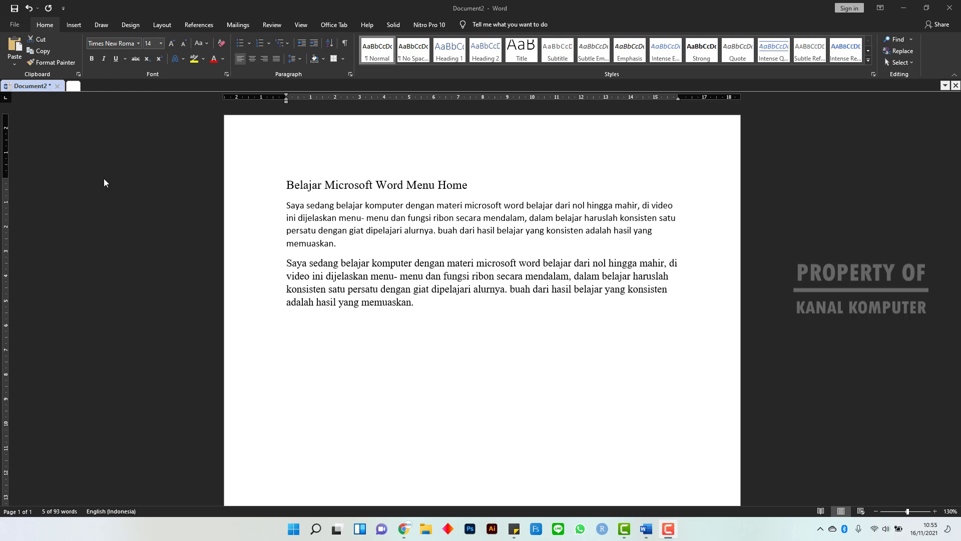
# - Make the title line "Belajar Microsoft Word Menu Home" bold
pyautogui.tripleClick(389, 184)
pyautogui.click(439, 186)
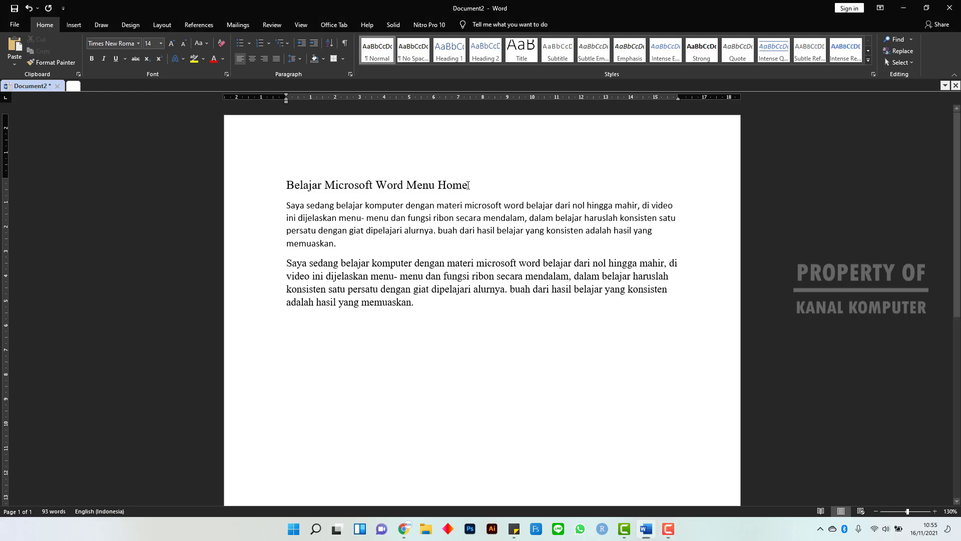
pyautogui.moveTo(467, 186); pyautogui.dragTo(300, 187)
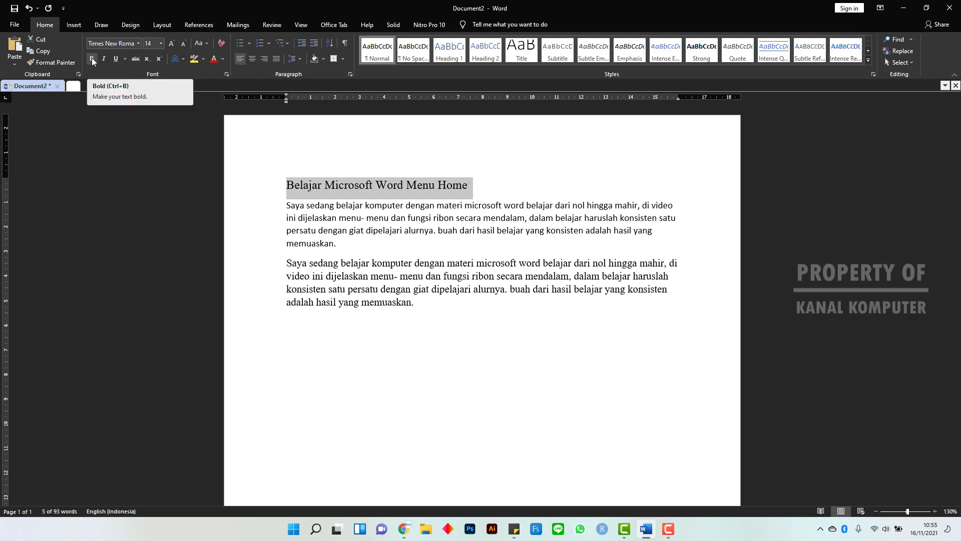
pyautogui.click(92, 59)
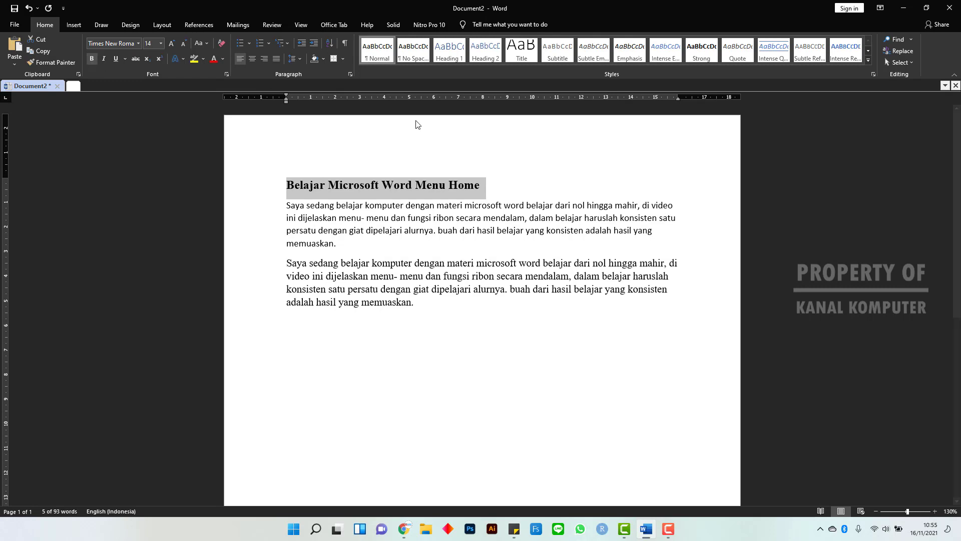
pyautogui.click(496, 191)
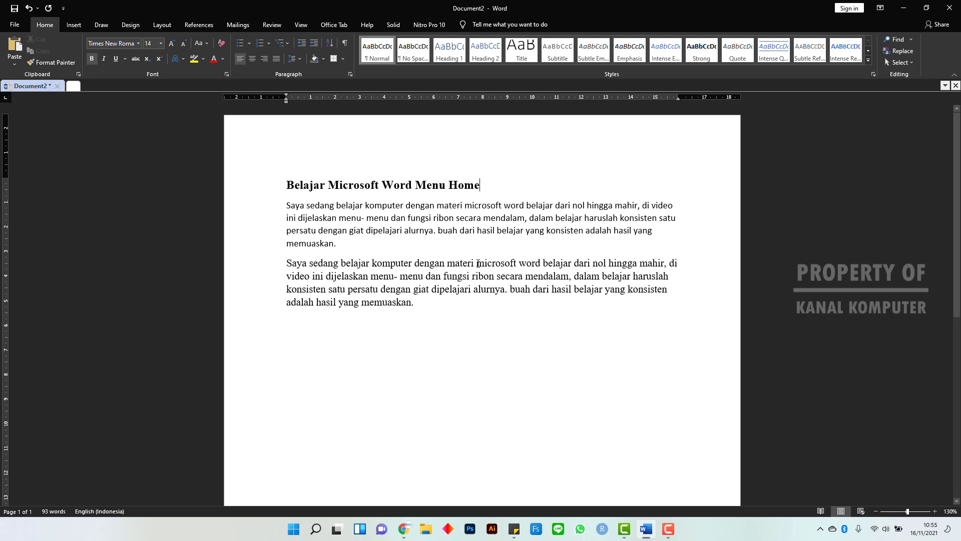
# - Italicize the words "microsoft word" in the second paragraph
pyautogui.moveTo(477, 264); pyautogui.dragTo(541, 260)
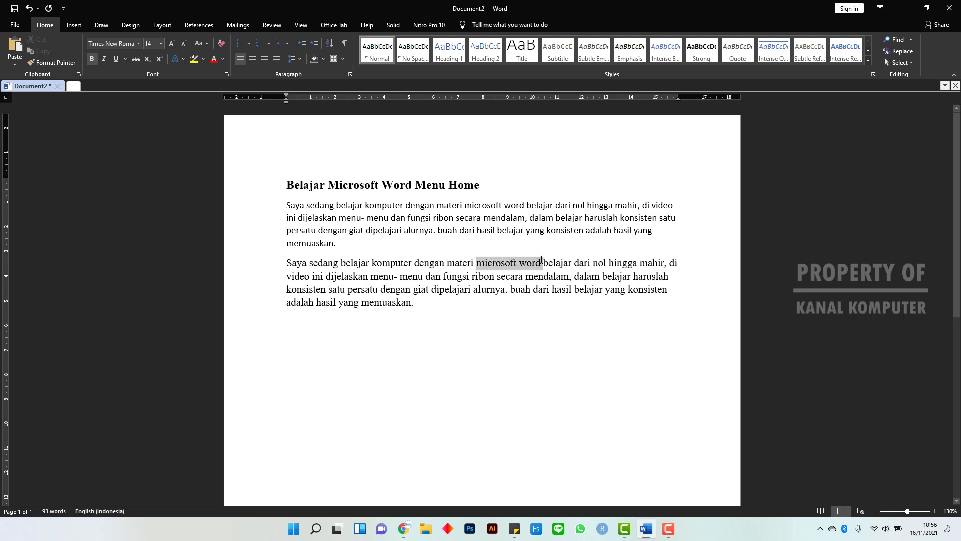
pyautogui.click(109, 59)
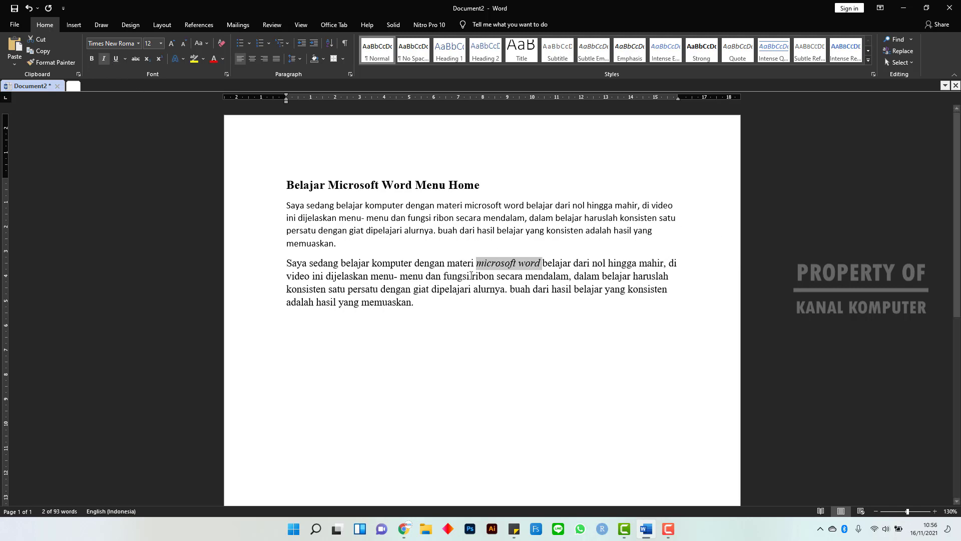
# - Italicize the word "ribon" in the second paragraph
pyautogui.moveTo(472, 276); pyautogui.dragTo(495, 277)
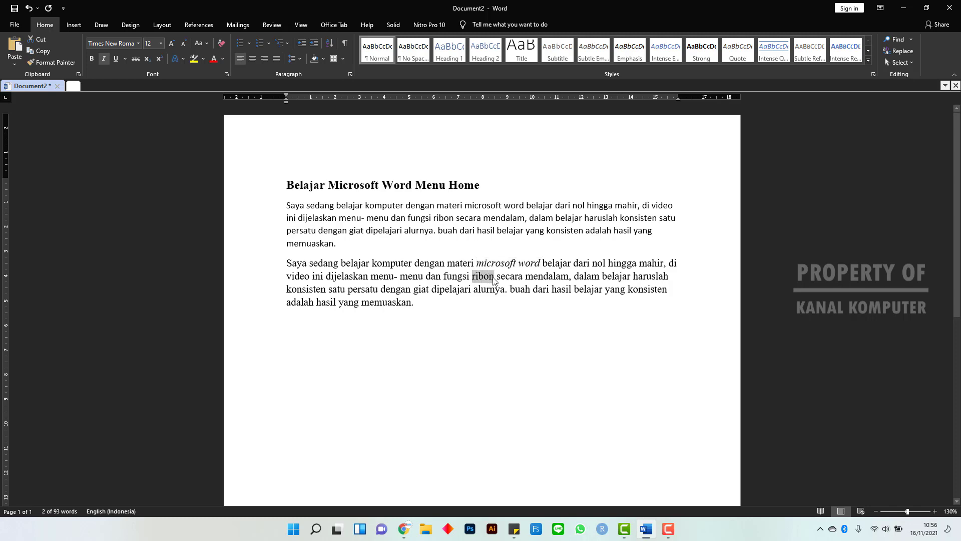
pyautogui.click(104, 58)
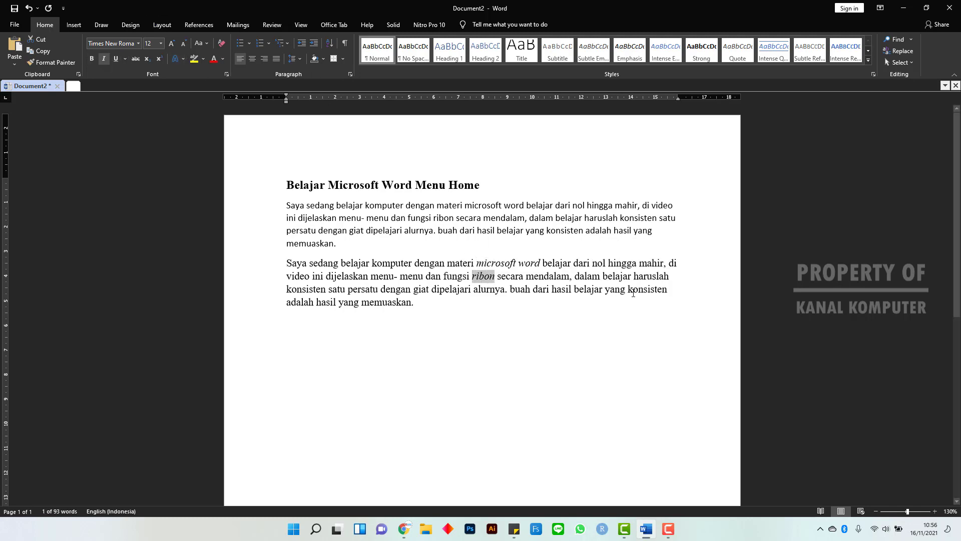
pyautogui.click(665, 289)
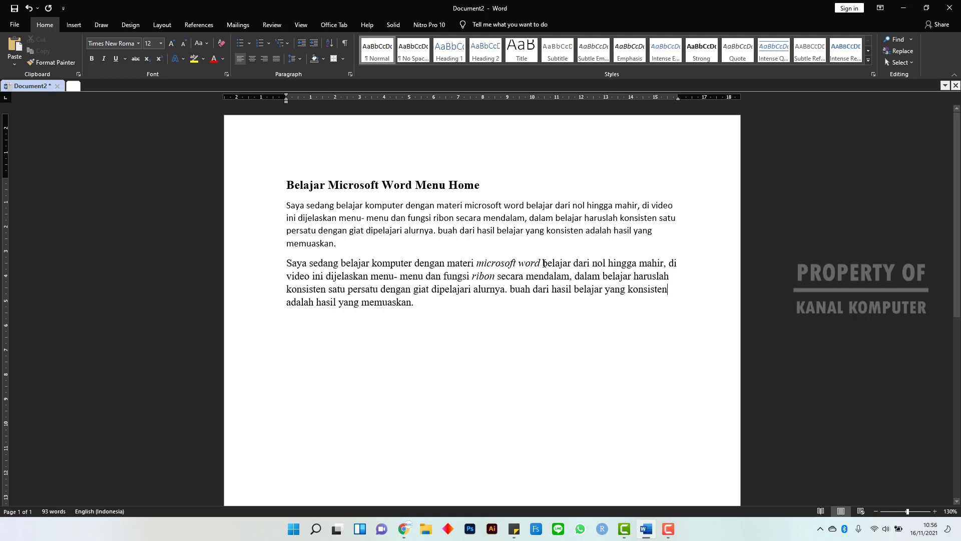
# - Underline the words "belajar dari nol hingga mahir" in the second paragraph
pyautogui.moveTo(543, 264); pyautogui.dragTo(660, 259)
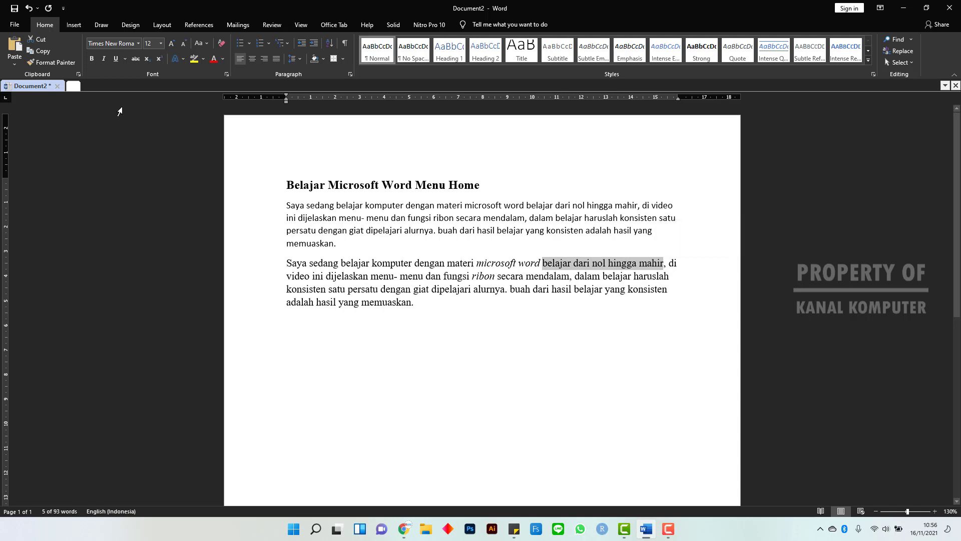
pyautogui.click(116, 59)
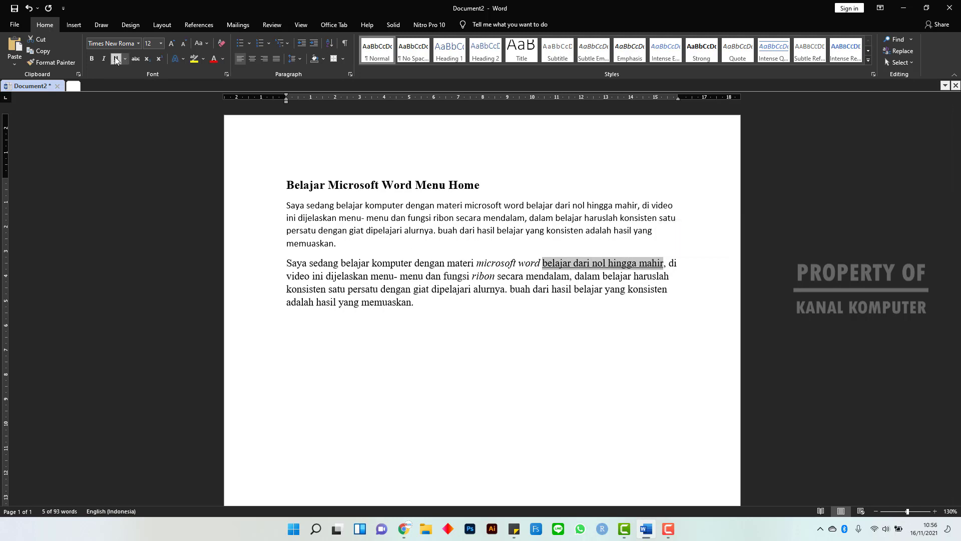
pyautogui.click(632, 292)
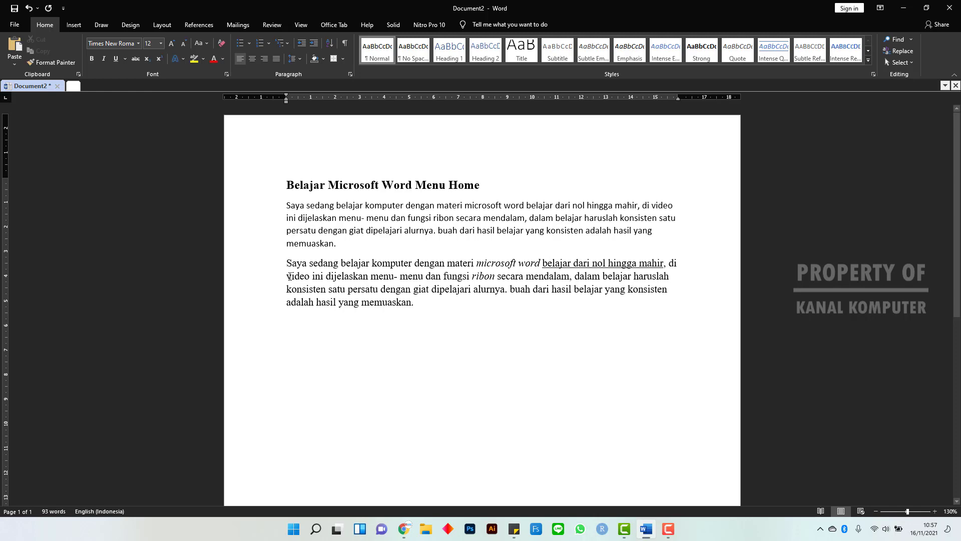
# - Apply strikethrough to the words "video ini dijelaskan menu- menu" in the second paragraph
pyautogui.moveTo(287, 276); pyautogui.dragTo(424, 275)
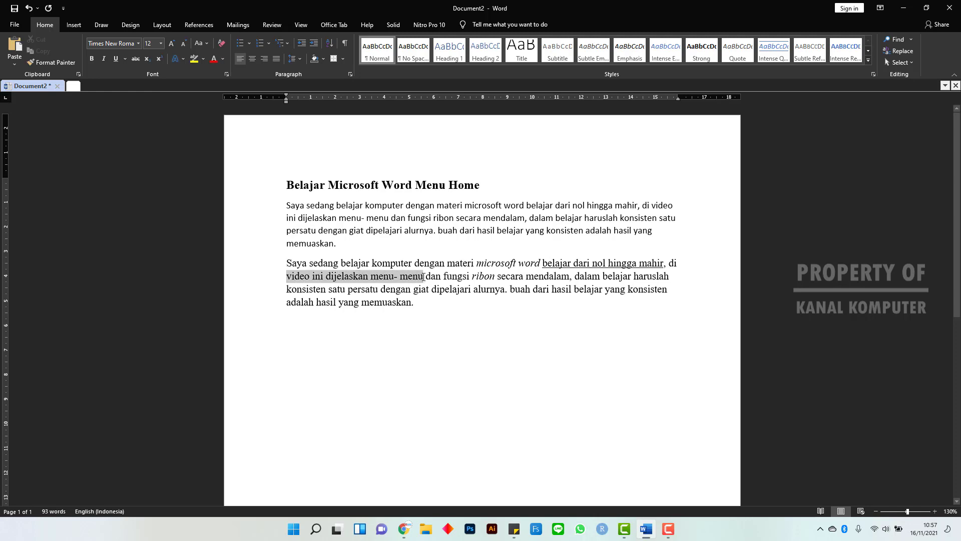
pyautogui.click(136, 61)
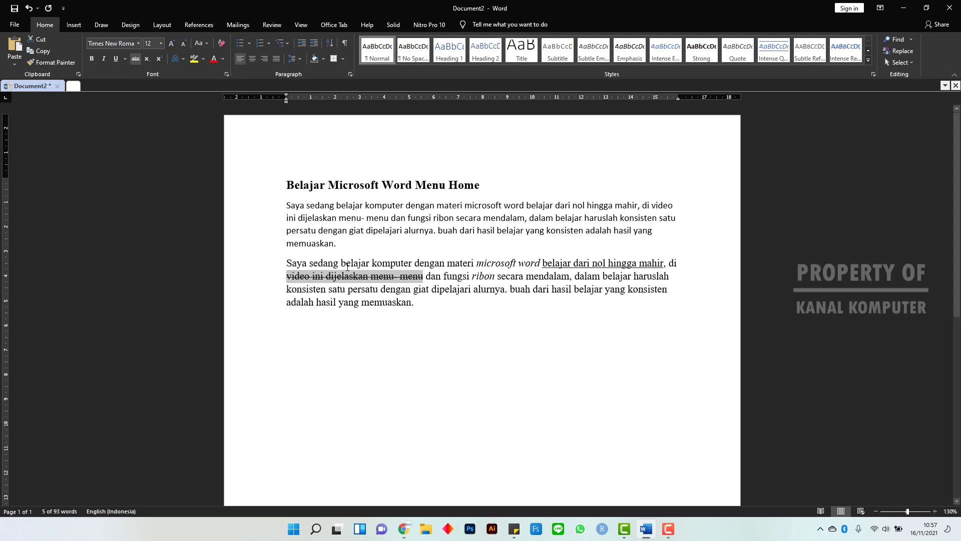
pyautogui.click(431, 300)
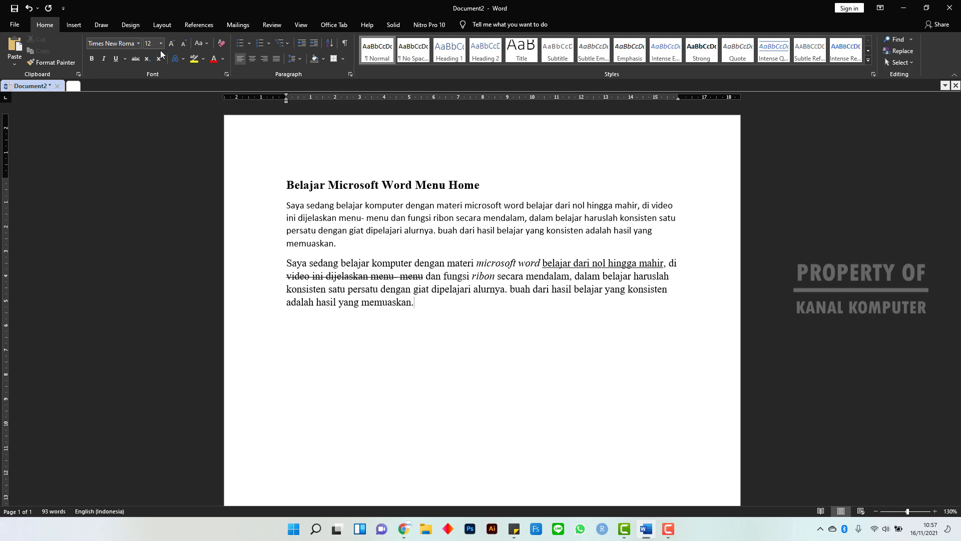
# - Grow the title line "Belajar Microsoft Word Menu Home" to font size 18 and shrink it back to 14
pyautogui.click(161, 45)
pyautogui.click(161, 44)
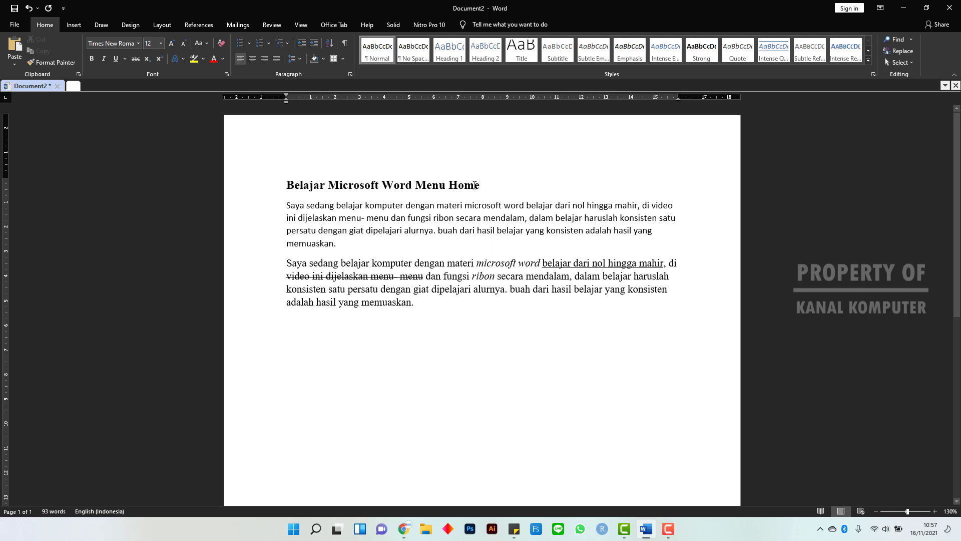
pyautogui.moveTo(475, 185); pyautogui.dragTo(286, 185)
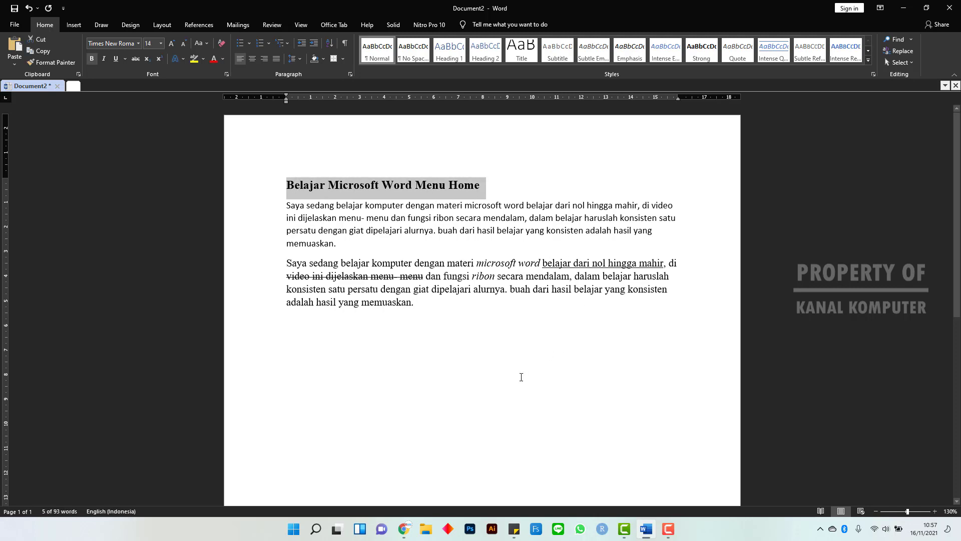
pyautogui.click(173, 45)
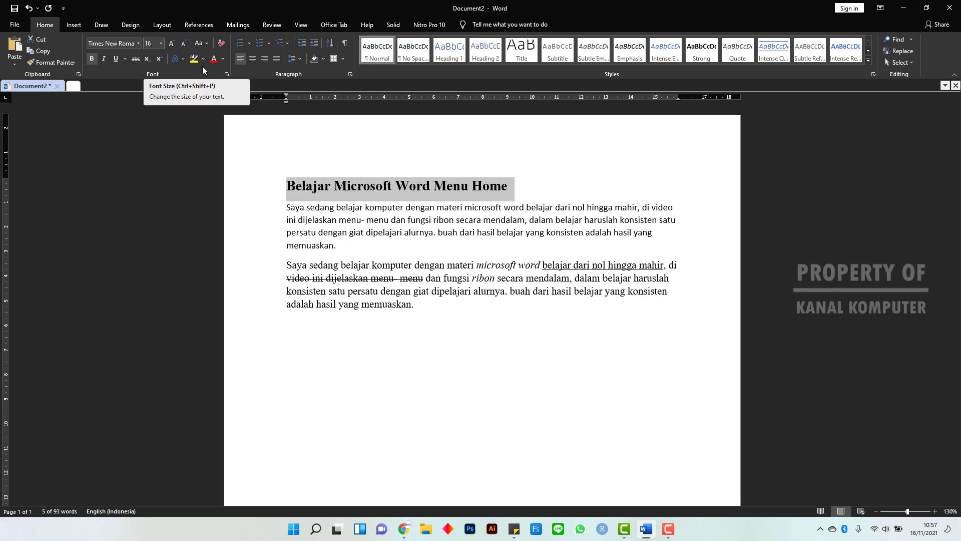
pyautogui.click(171, 44)
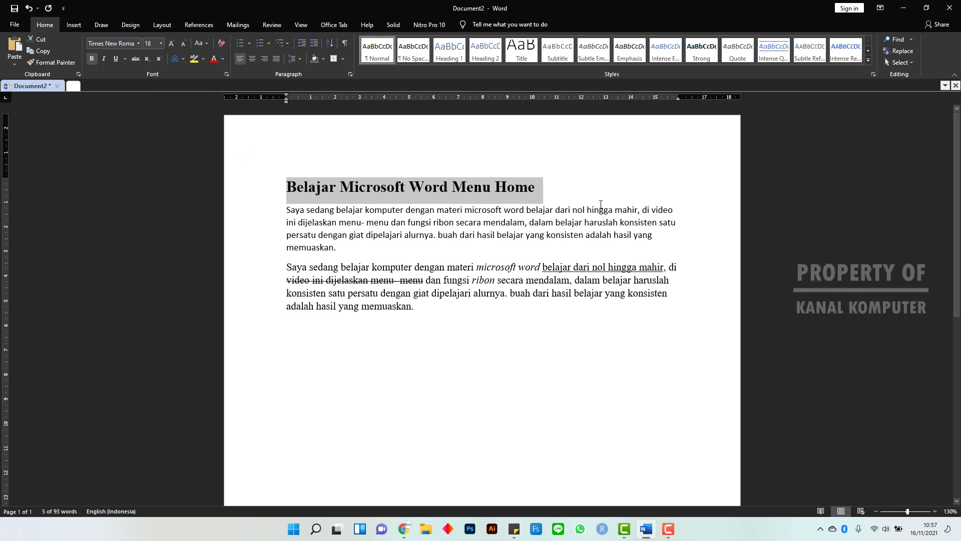
pyautogui.click(185, 44)
pyautogui.click(184, 44)
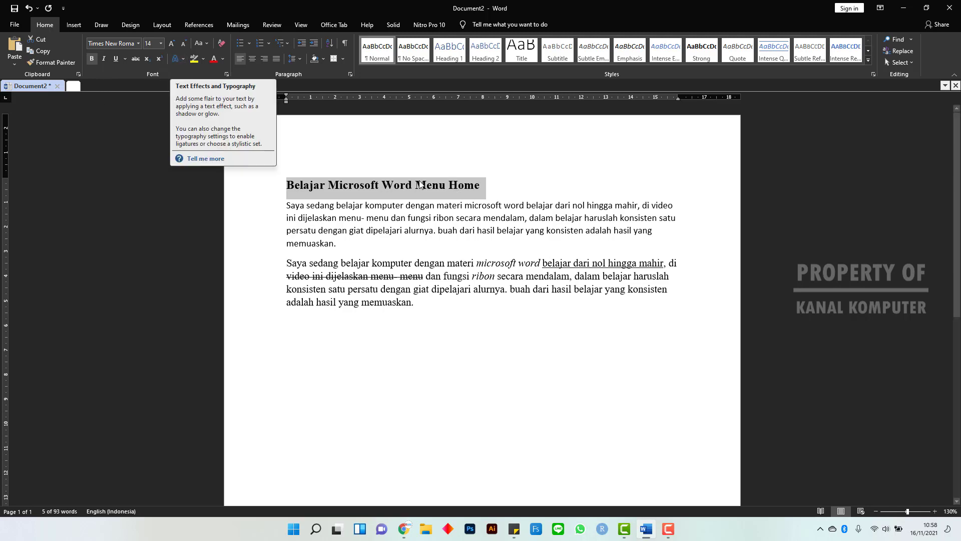
# - Preview the text effect presets and the outline, shadow and glow options on the title line without applying any
pyautogui.click(184, 59)
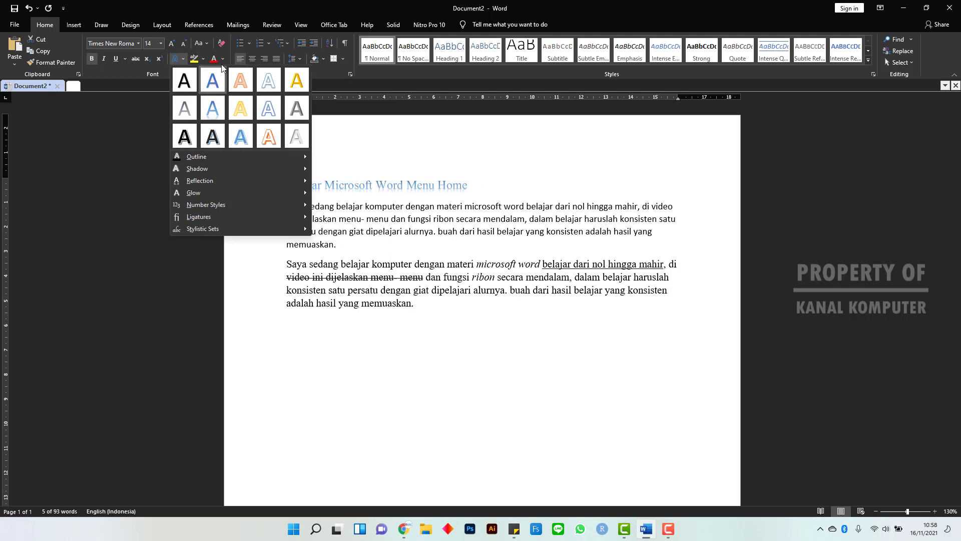
pyautogui.moveTo(248, 156)
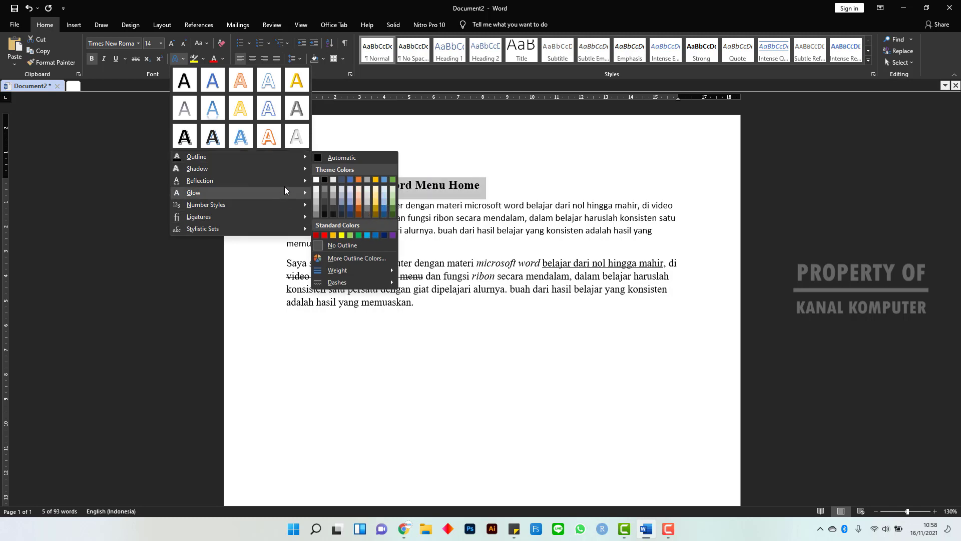
pyautogui.moveTo(290, 169)
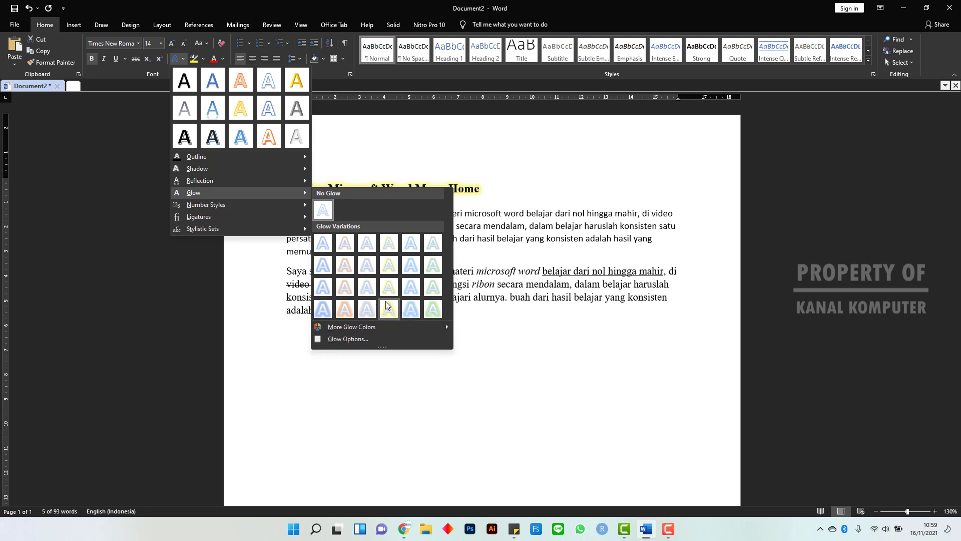
pyautogui.click(261, 1)
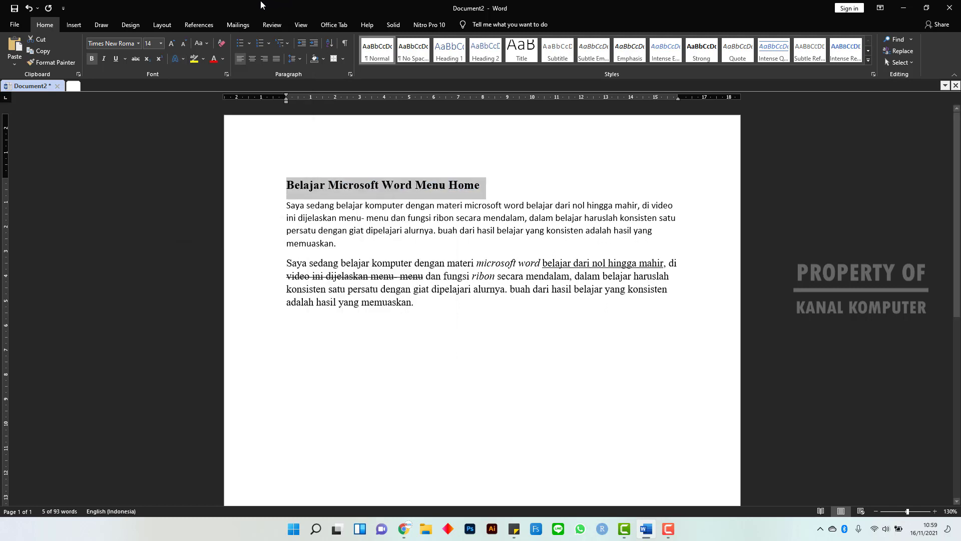
# - Apply the first, black text effect preset to the title line "Belajar Microsoft Word Menu Home"
pyautogui.click(183, 58)
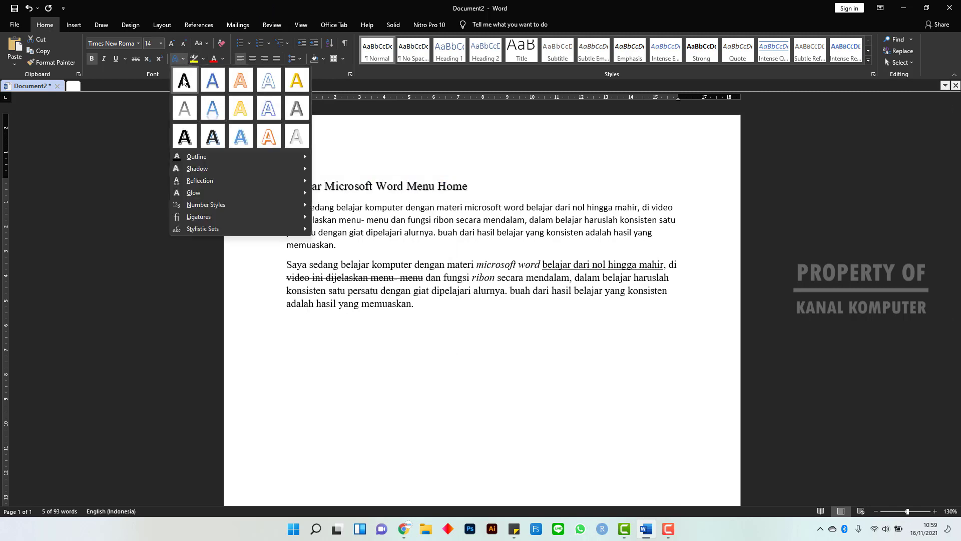
pyautogui.click(183, 82)
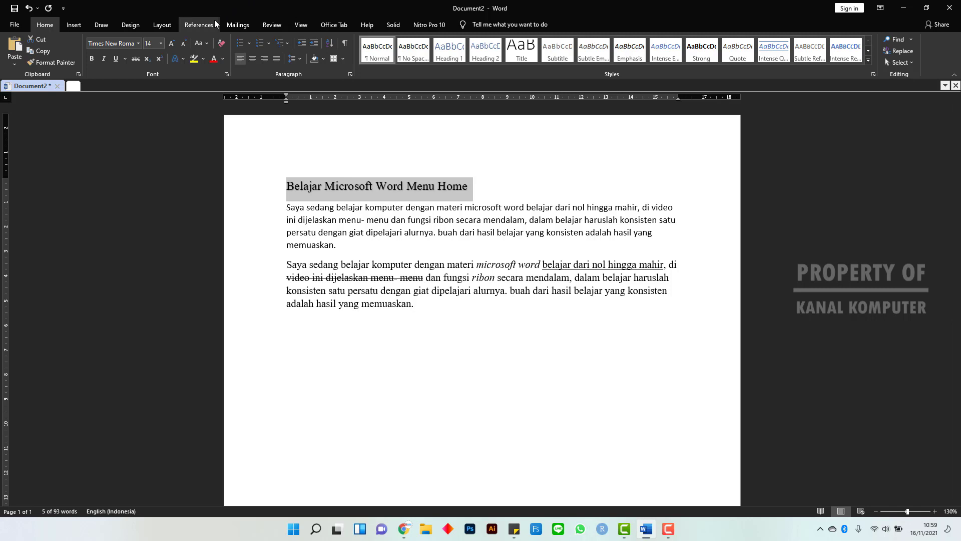
pyautogui.click(206, 46)
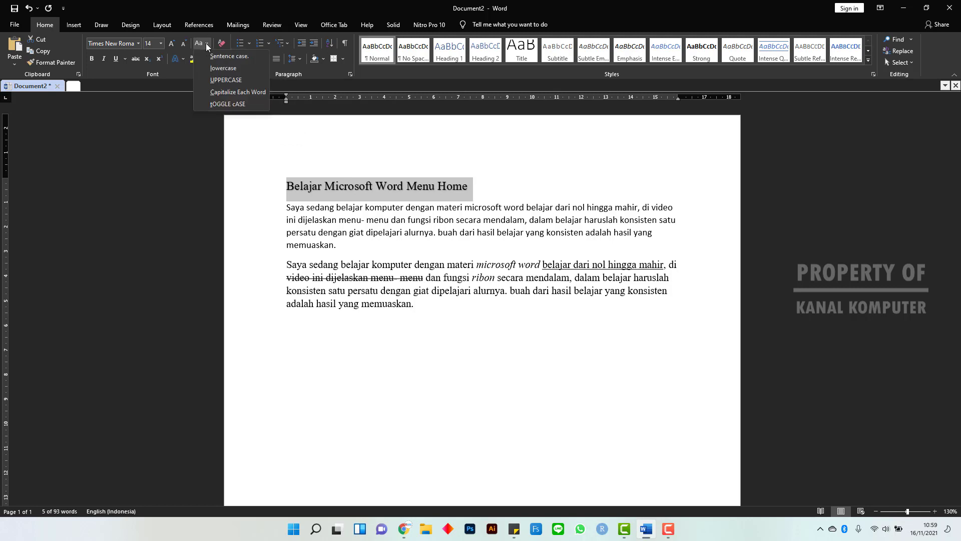
pyautogui.click(318, 2)
pyautogui.click(432, 341)
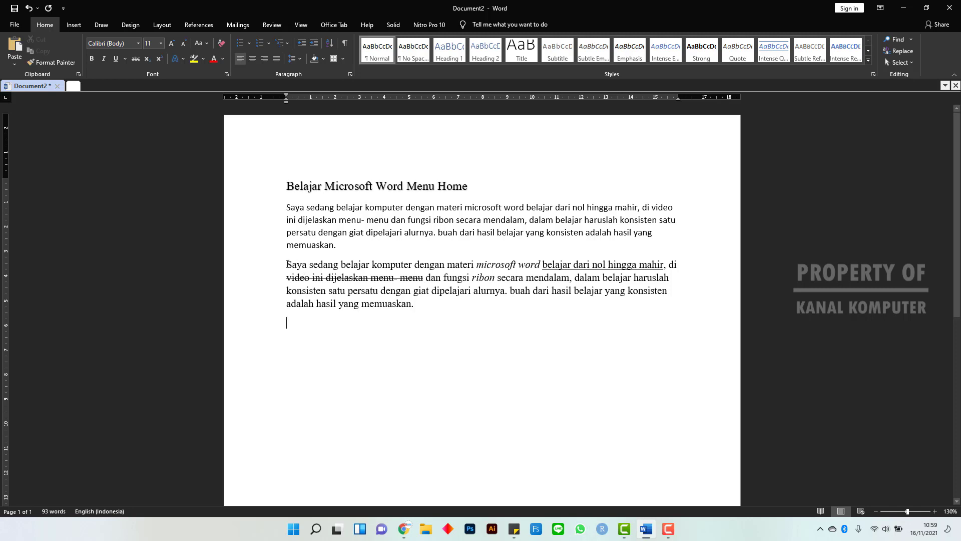
# - Apply Sentence case to the words "Saya sedang belajar komputer" at the start of the second paragraph
pyautogui.moveTo(287, 264); pyautogui.dragTo(404, 263)
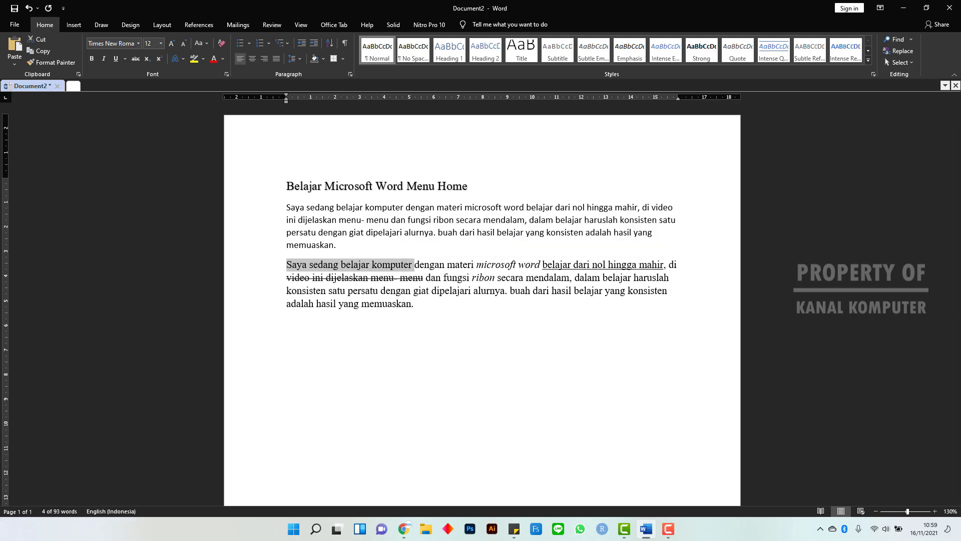
pyautogui.click(206, 43)
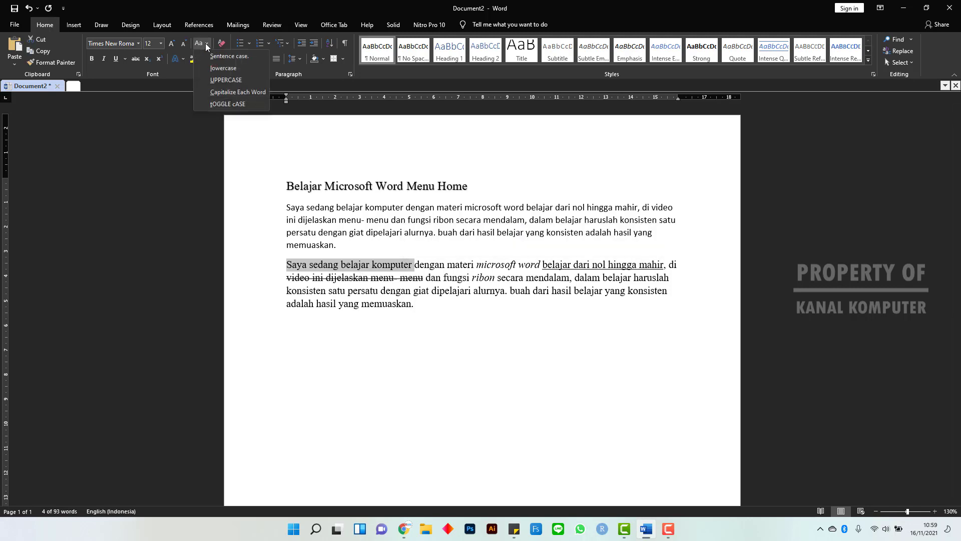
pyautogui.click(214, 59)
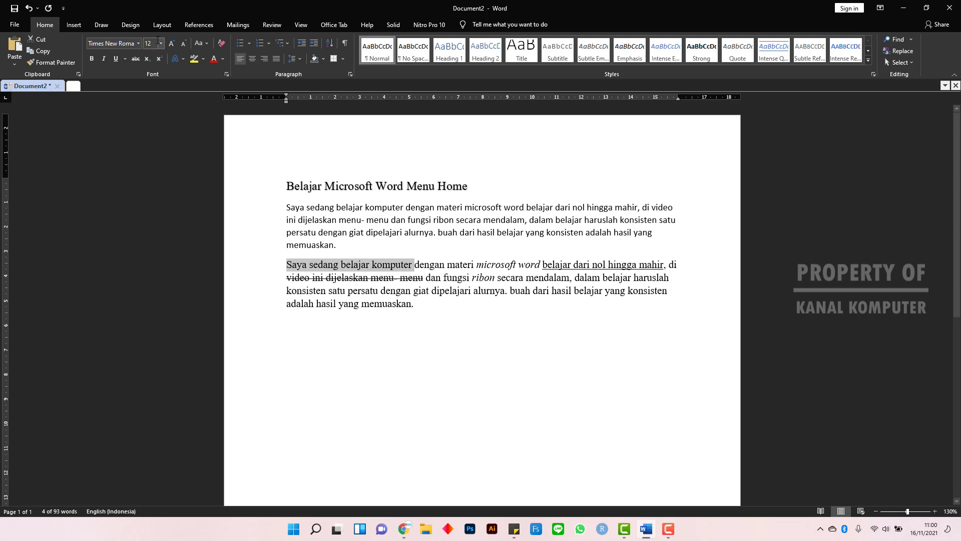
# - Change the selected opening words of the second paragraph to lowercase and to UPPERCASE
pyautogui.click(204, 45)
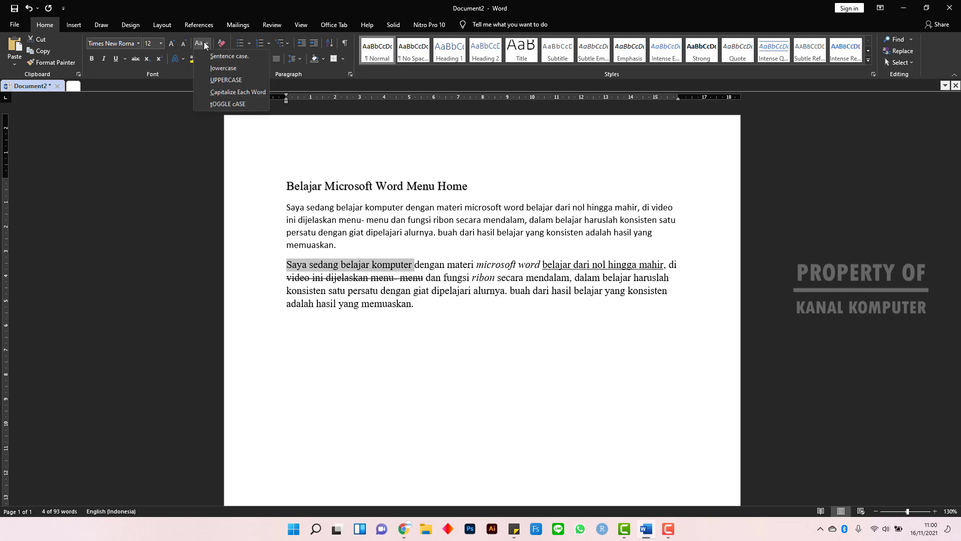
pyautogui.click(216, 68)
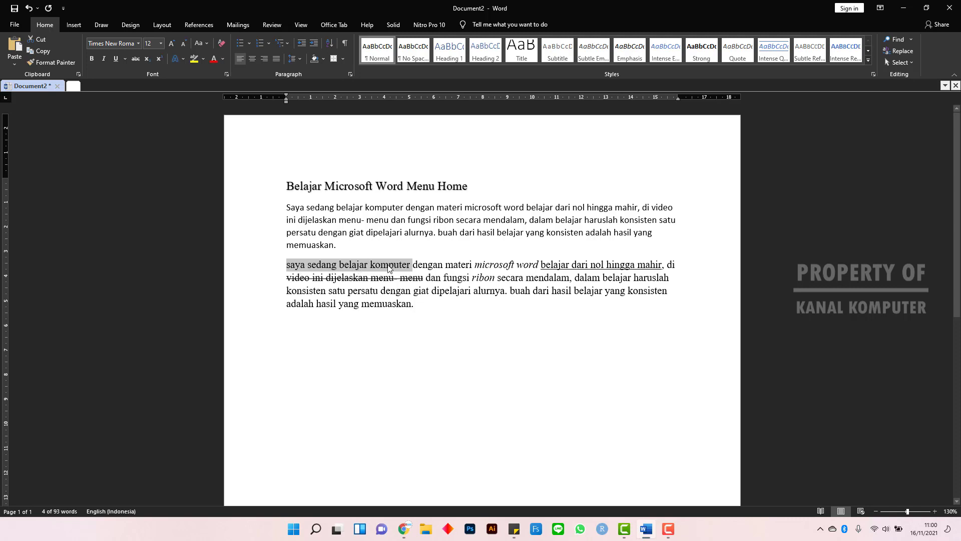
pyautogui.click(207, 44)
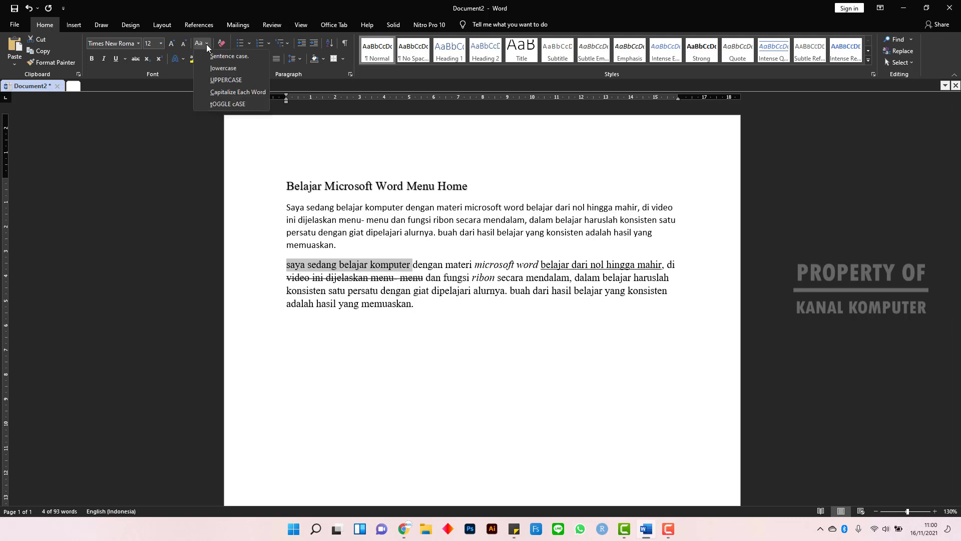
pyautogui.click(226, 80)
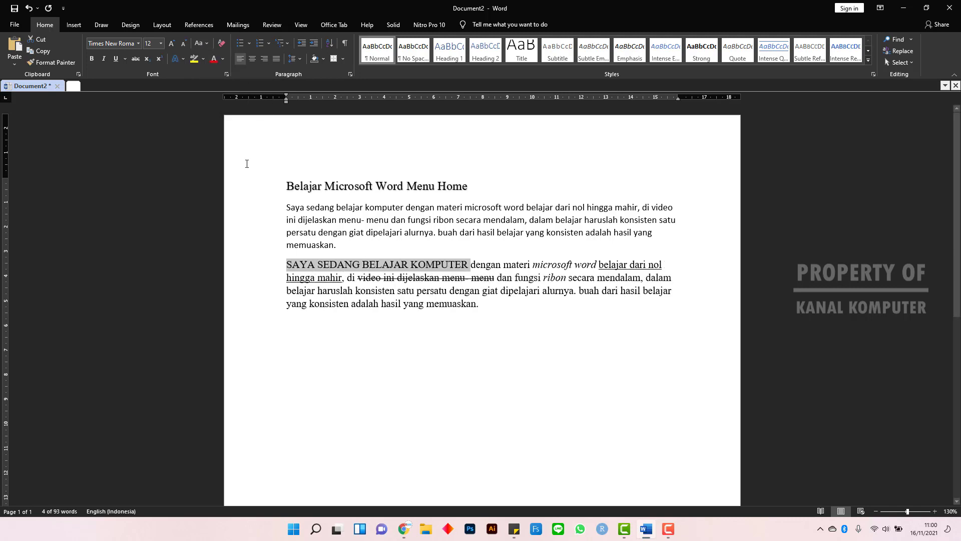
# - Change the selected opening words of the second paragraph to Capitalize Each Word and to tOGGLE cASE
pyautogui.click(207, 44)
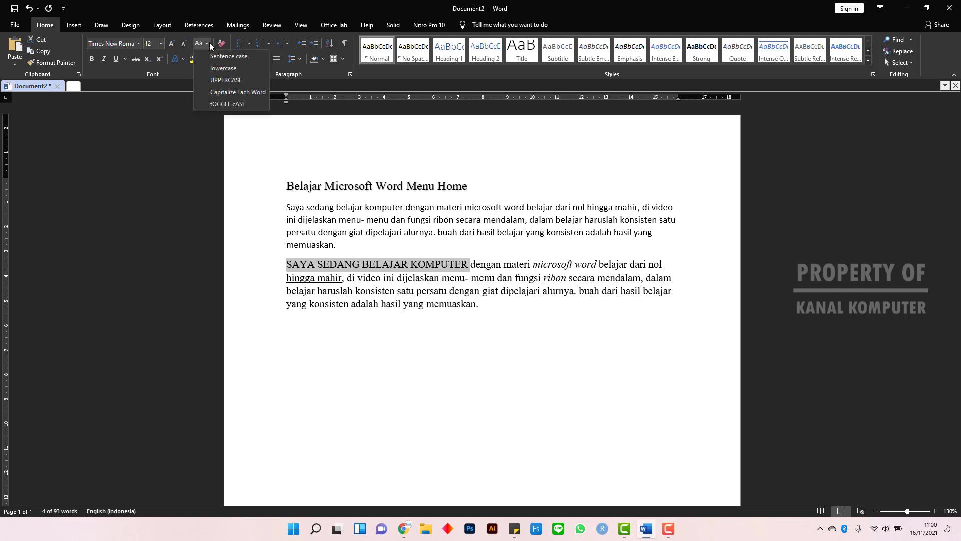
pyautogui.click(234, 92)
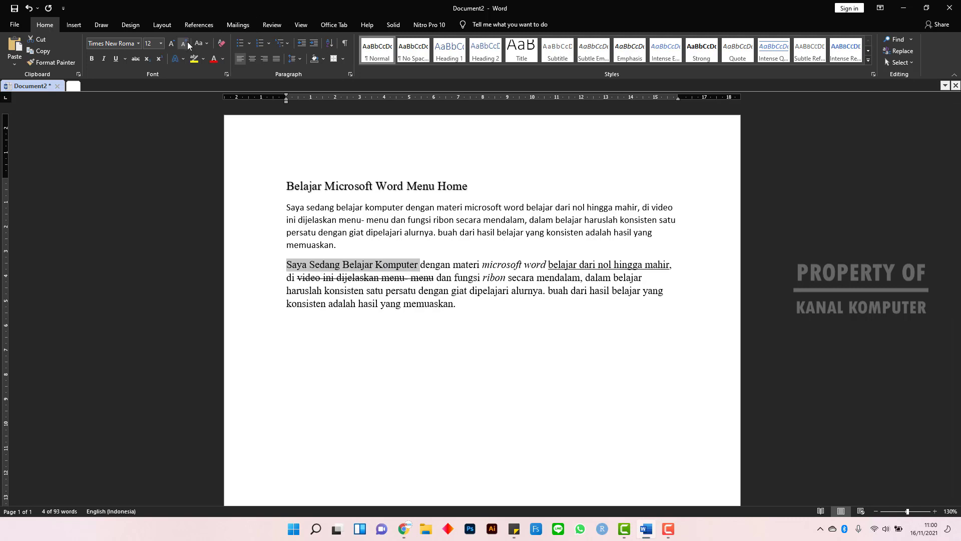
pyautogui.click(206, 44)
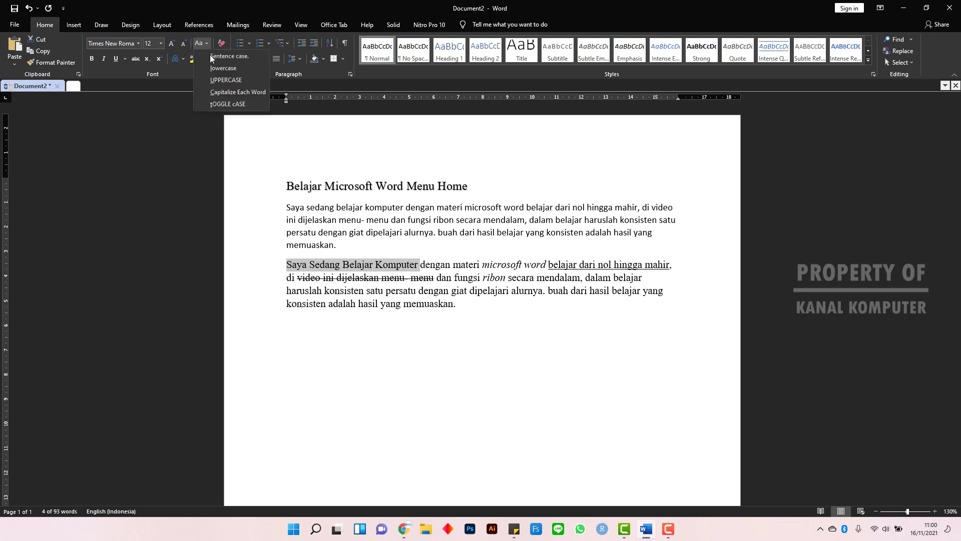
pyautogui.click(229, 104)
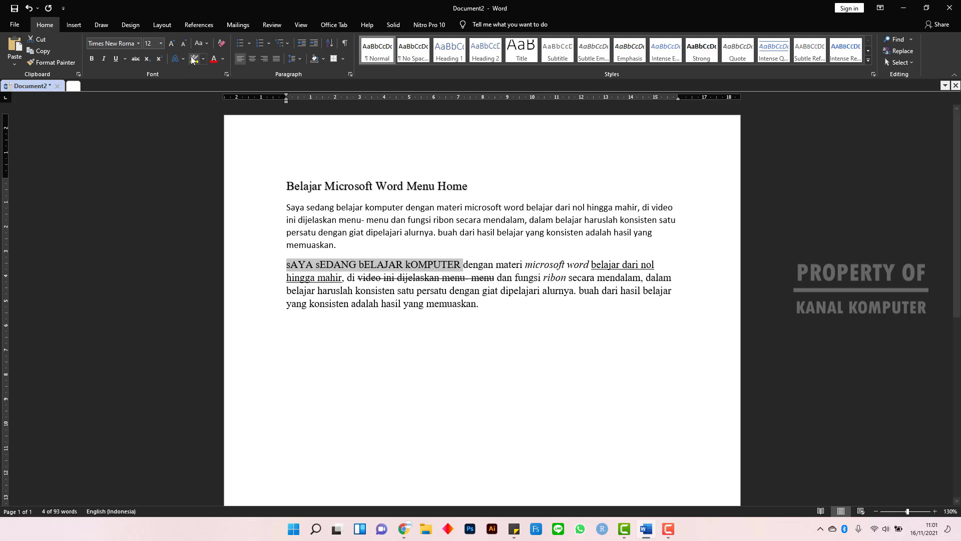
# - Return the selected opening words of the second paragraph to Sentence case
pyautogui.click(202, 45)
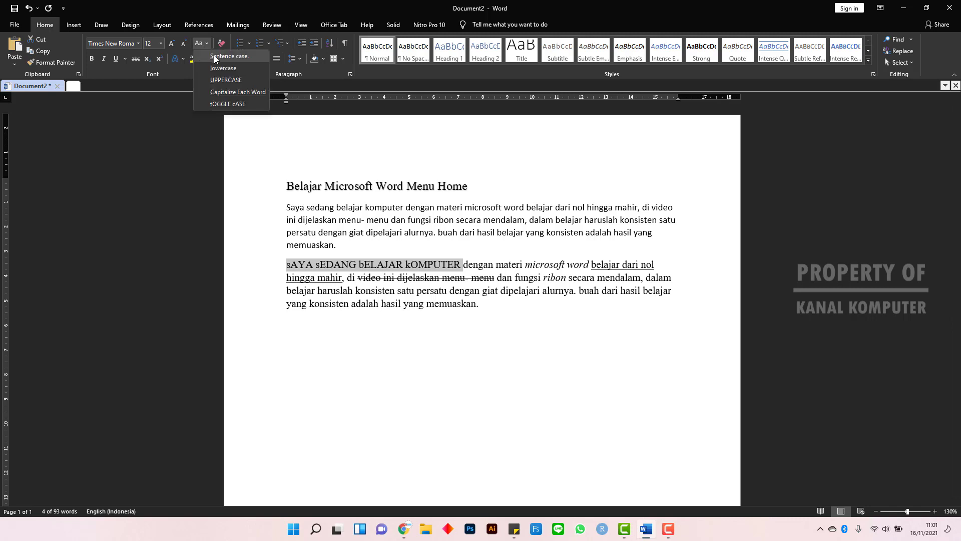
pyautogui.click(216, 56)
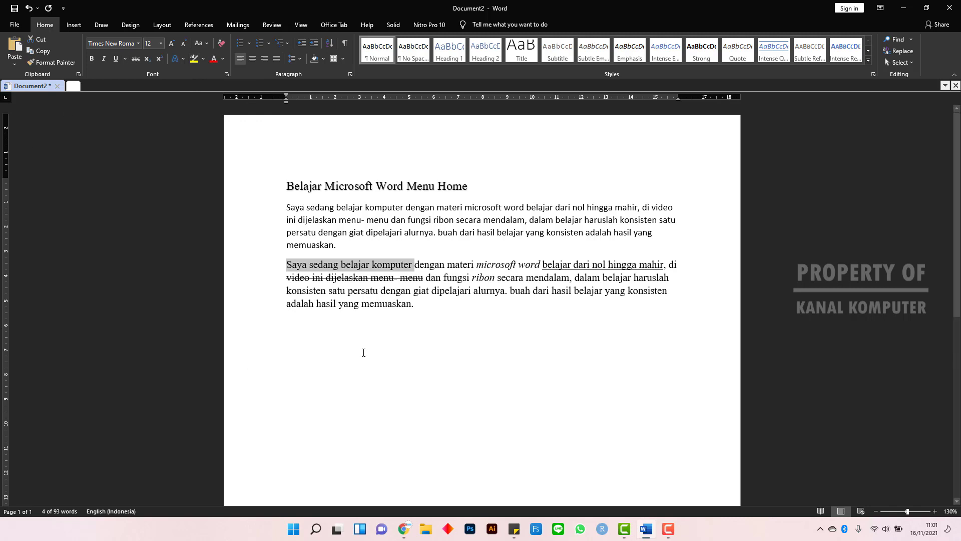
# - Add a new line below the second paragraph containing the text CO2
pyautogui.click(440, 305)
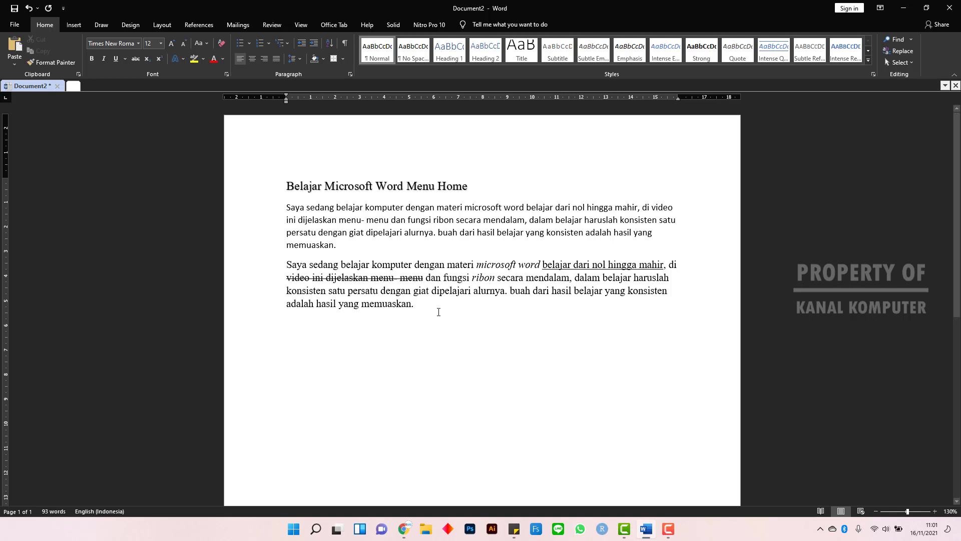
pyautogui.press('Return')
pyautogui.write('C')
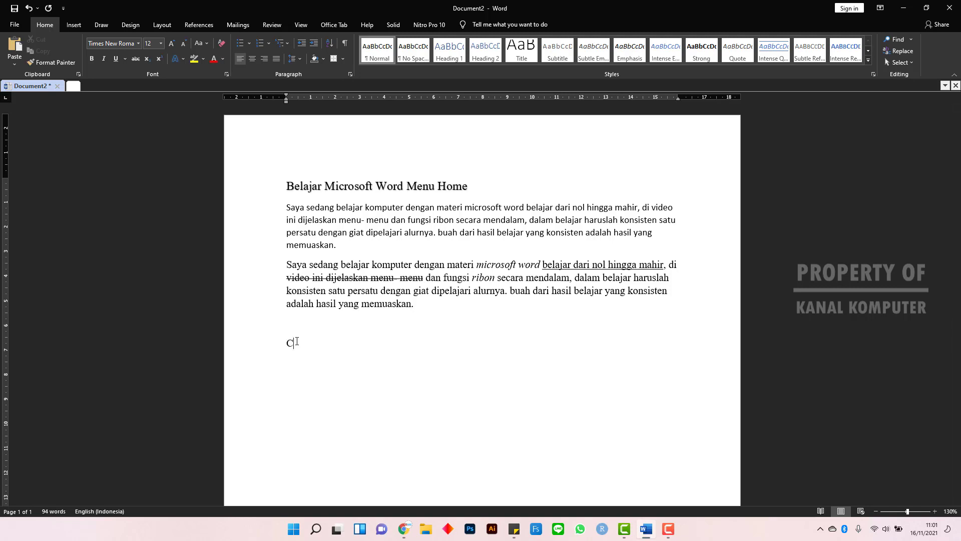
pyautogui.write('o')
pyautogui.press('BackSpace')
pyautogui.write('O2')
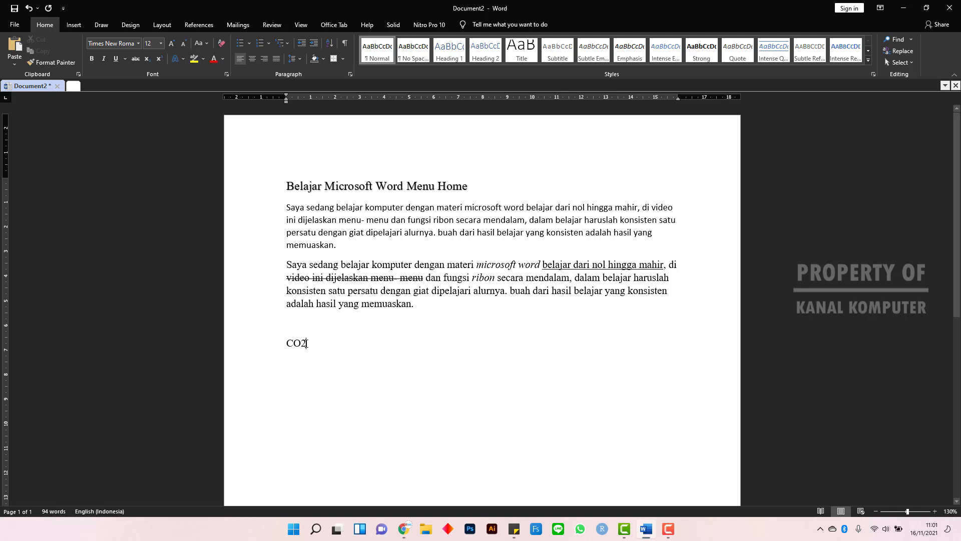
# - Format the 2 in CO2 as subscript
pyautogui.moveTo(310, 345); pyautogui.dragTo(289, 343)
pyautogui.click(308, 344)
pyautogui.moveTo(303, 342); pyautogui.dragTo(302, 343)
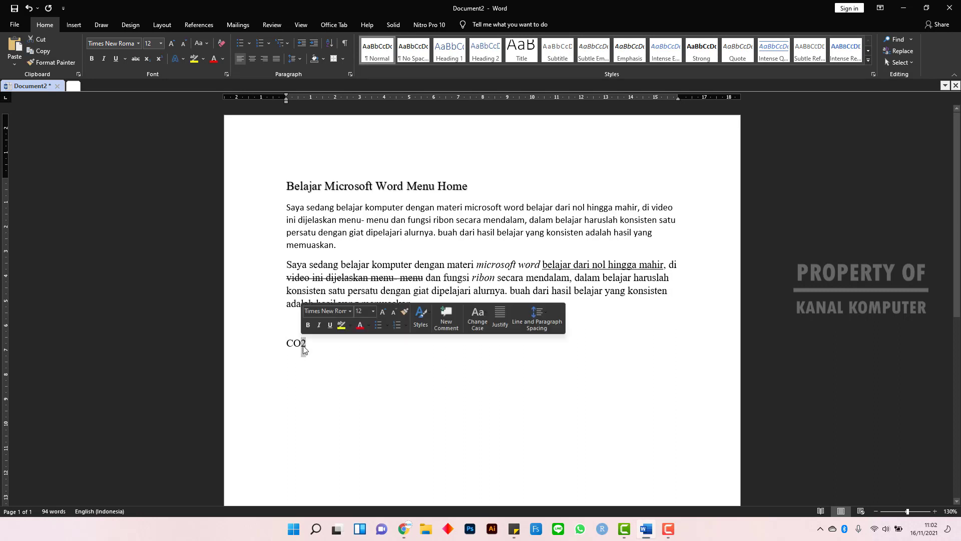
pyautogui.click(150, 61)
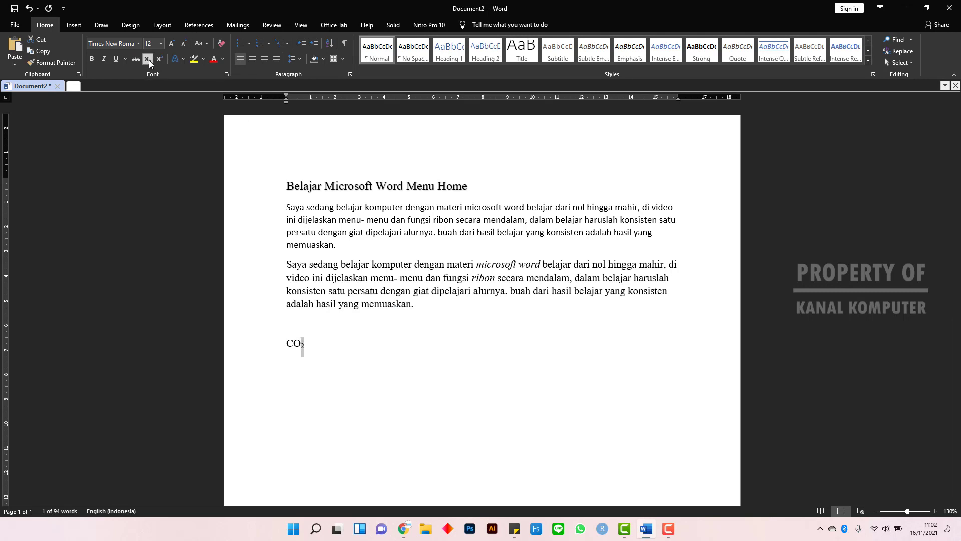
pyautogui.click(324, 346)
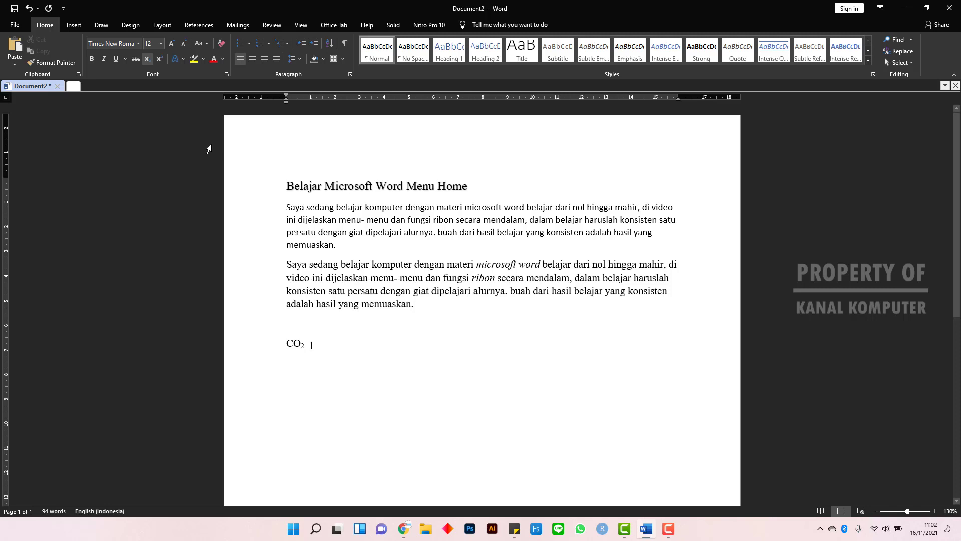
# - Turn off subscript and add the expression 22+103 after the CO2 formula
pyautogui.click(148, 61)
pyautogui.write('2')
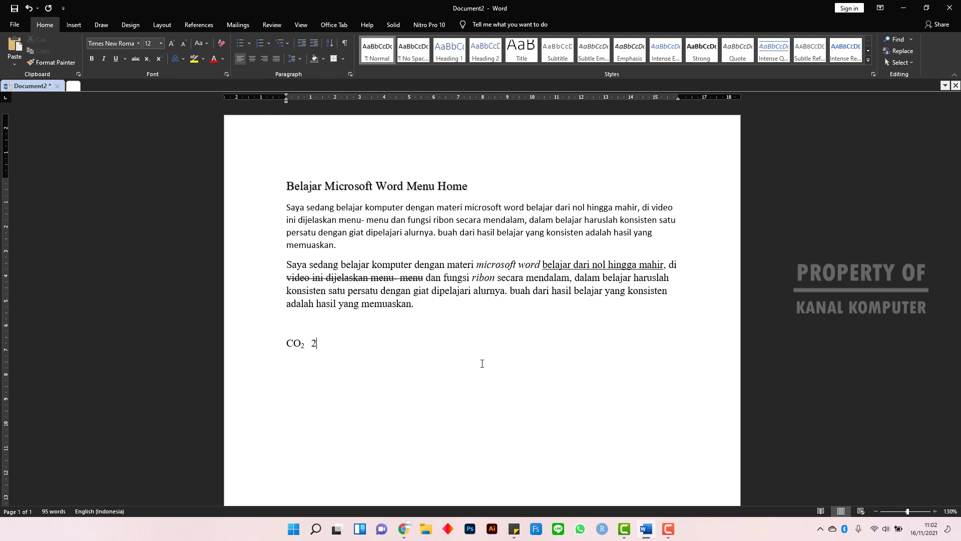
pyautogui.write('2+103')
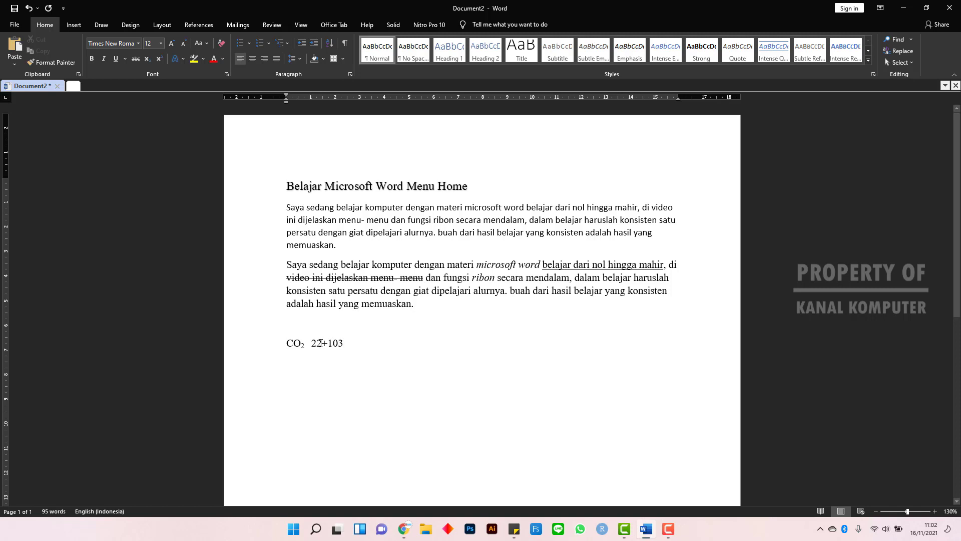
# - Format the second 2 of 22 and the 3 of 103 as superscript exponents
pyautogui.moveTo(322, 344); pyautogui.dragTo(316, 344)
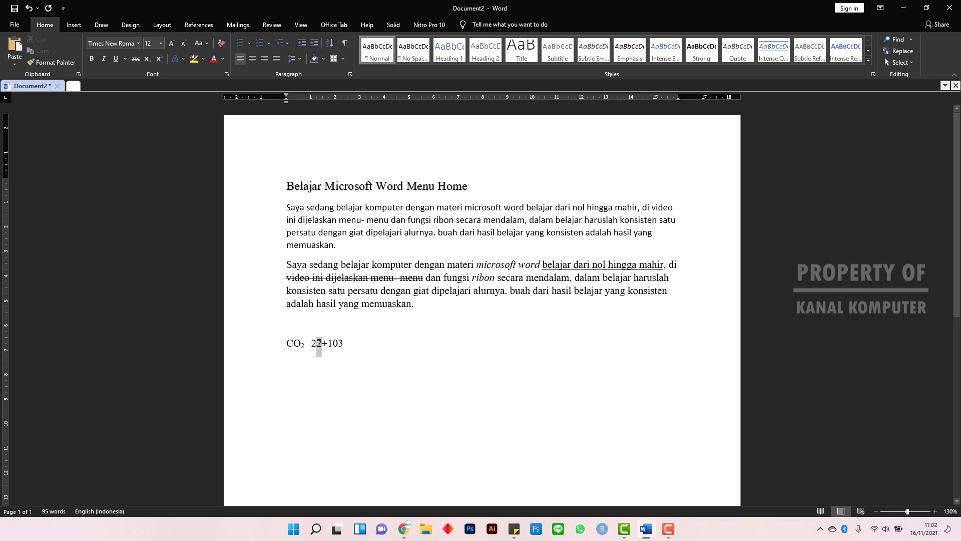
pyautogui.click(159, 59)
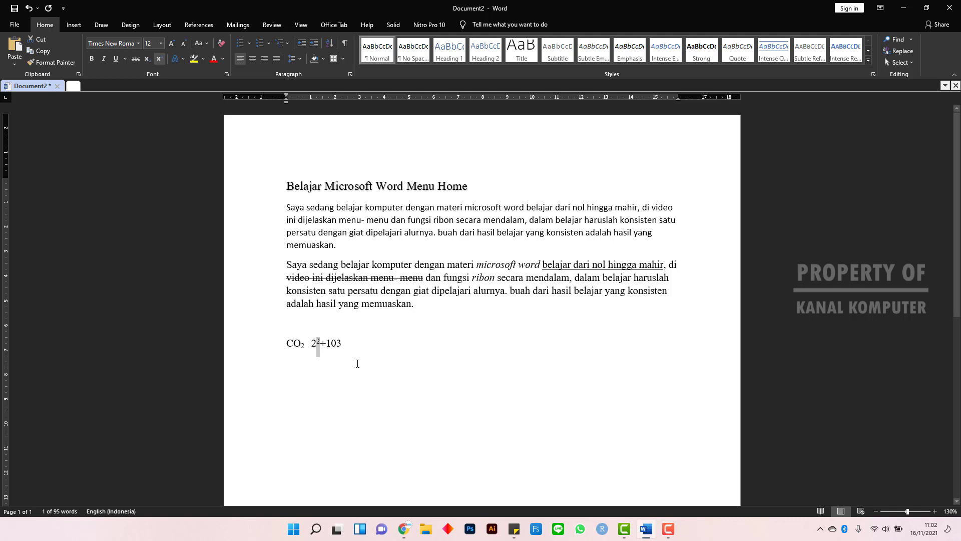
pyautogui.click(344, 345)
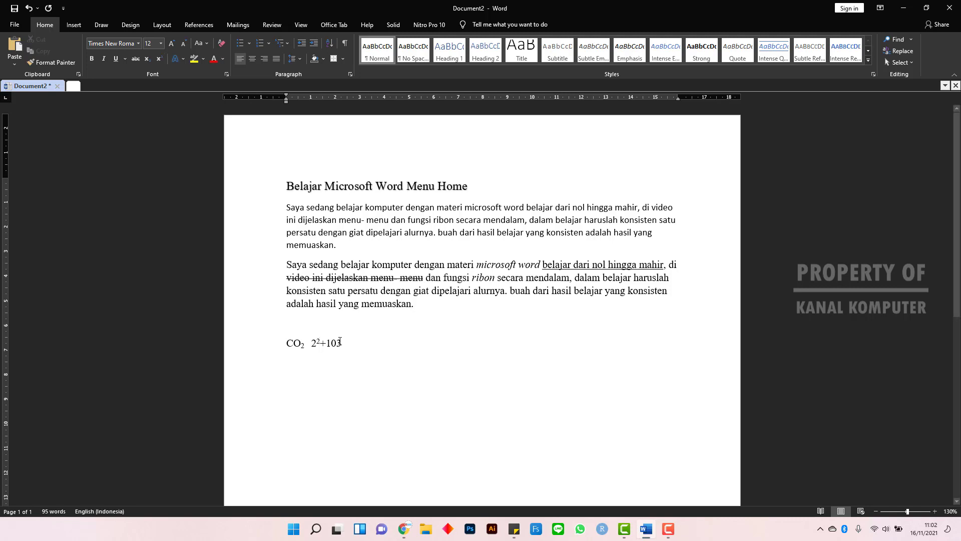
pyautogui.moveTo(341, 344); pyautogui.dragTo(336, 343)
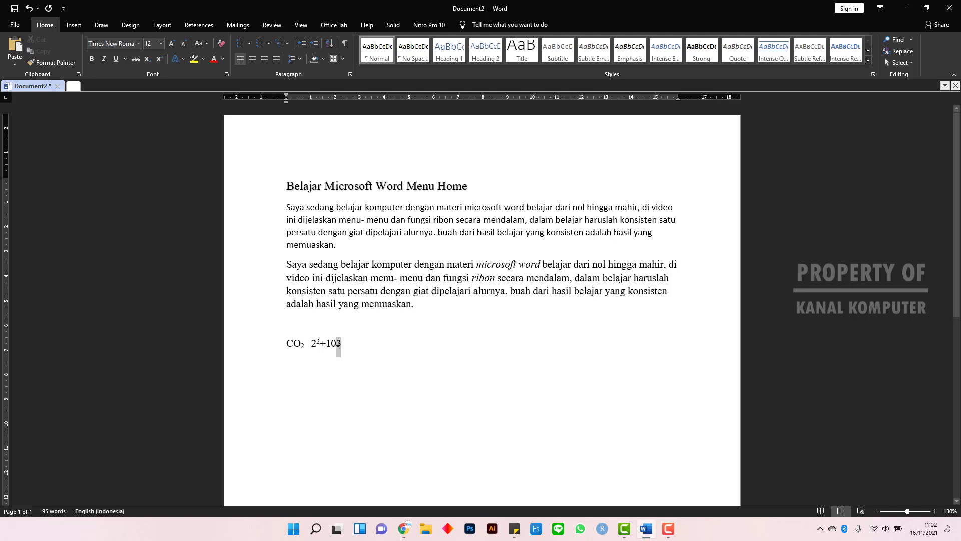
pyautogui.click(160, 58)
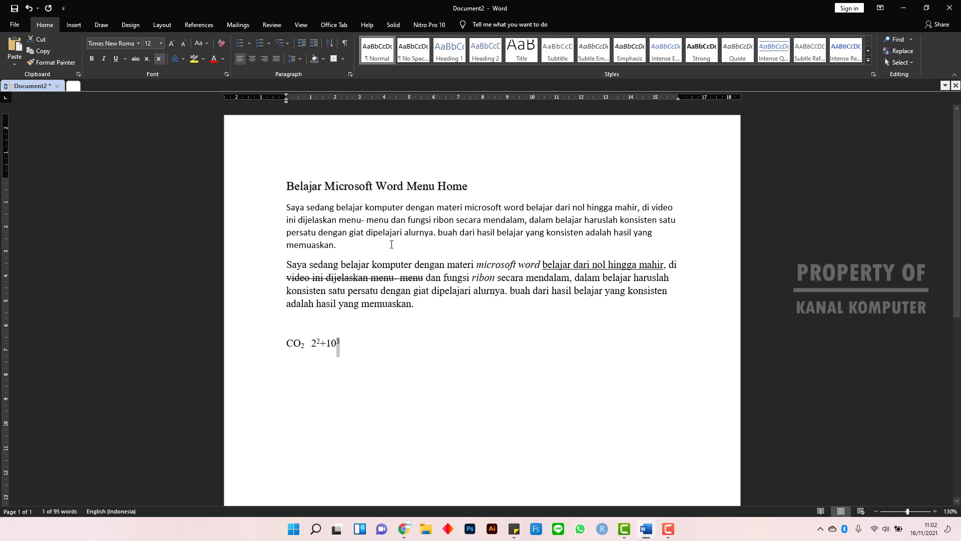
pyautogui.click(364, 339)
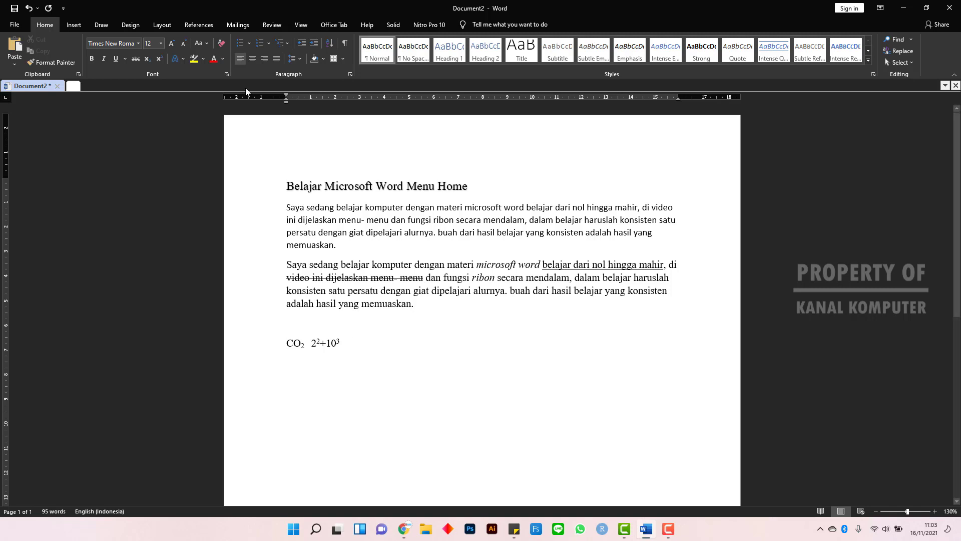
# - Highlight the words "buah dari hasil belajar yang konsisten adalah hasil yang memuaskan" in the second paragraph in bright green
pyautogui.click(204, 60)
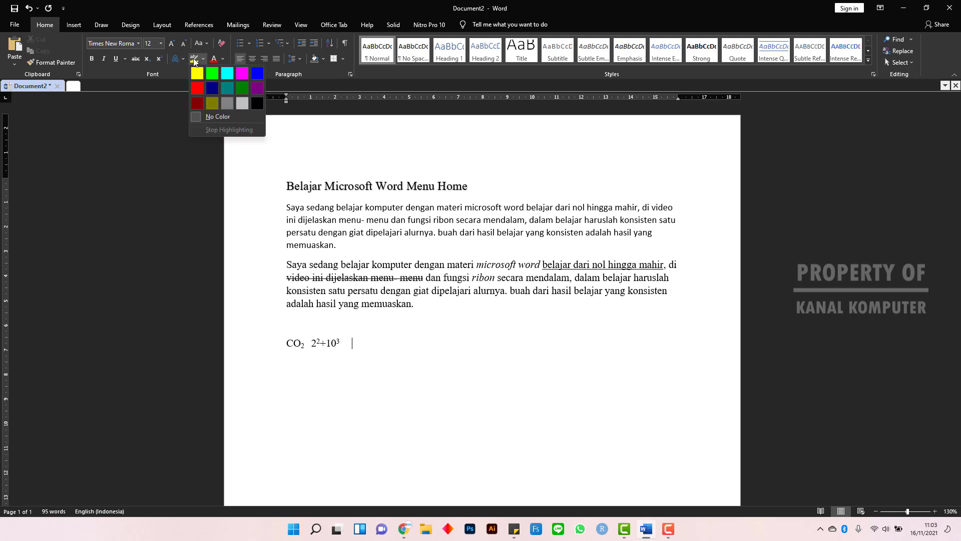
pyautogui.click(169, 105)
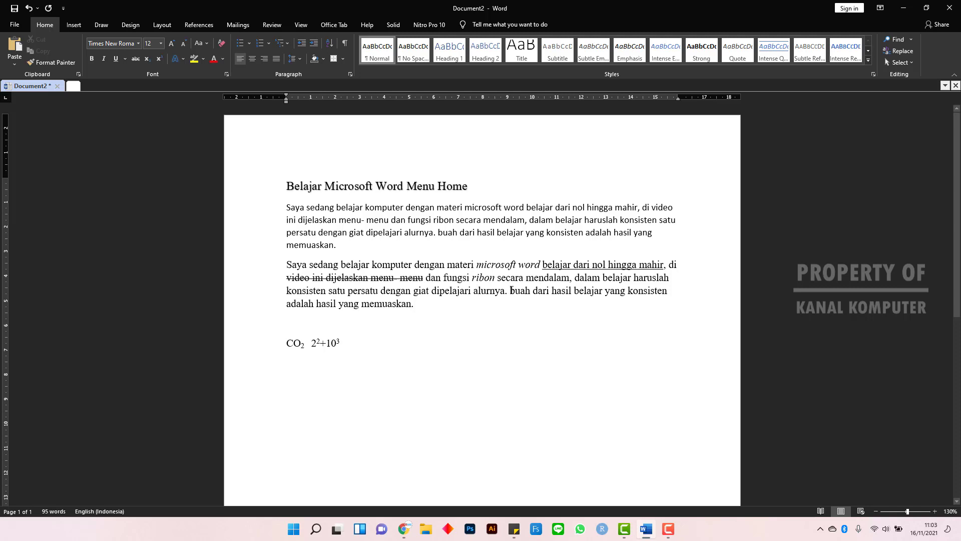
pyautogui.moveTo(510, 290); pyautogui.dragTo(414, 304)
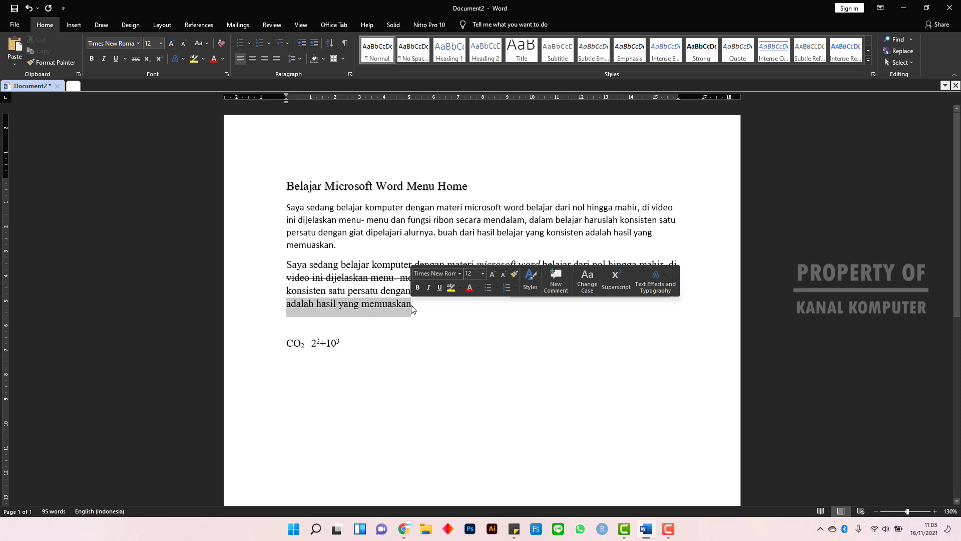
pyautogui.click(204, 61)
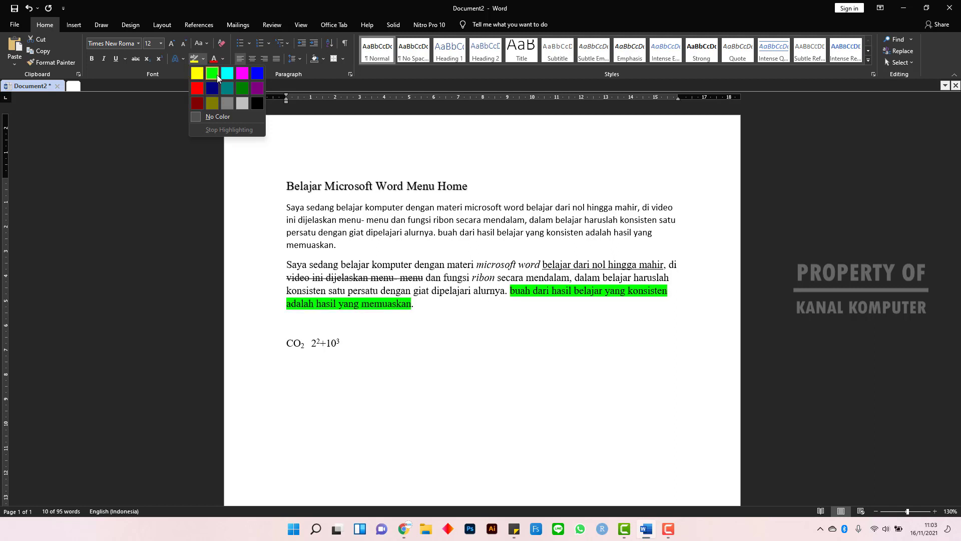
pyautogui.click(216, 75)
pyautogui.click(453, 313)
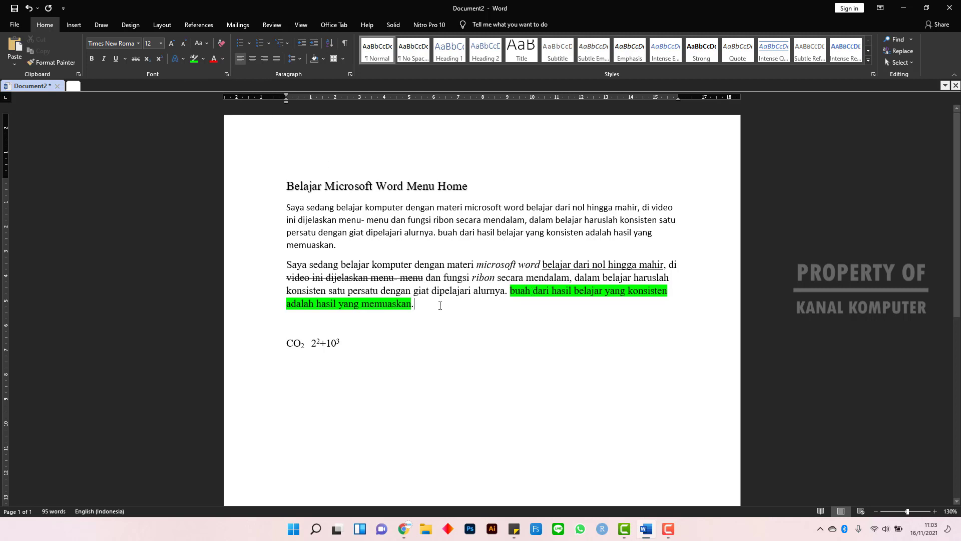
pyautogui.moveTo(412, 304); pyautogui.dragTo(511, 291)
pyautogui.click(475, 317)
pyautogui.moveTo(542, 262); pyautogui.dragTo(664, 266)
# - Clear all formatting from the line with the CO2 formula and the exponents, and undo the clearing
pyautogui.click(354, 343)
pyautogui.moveTo(353, 343); pyautogui.dragTo(287, 345)
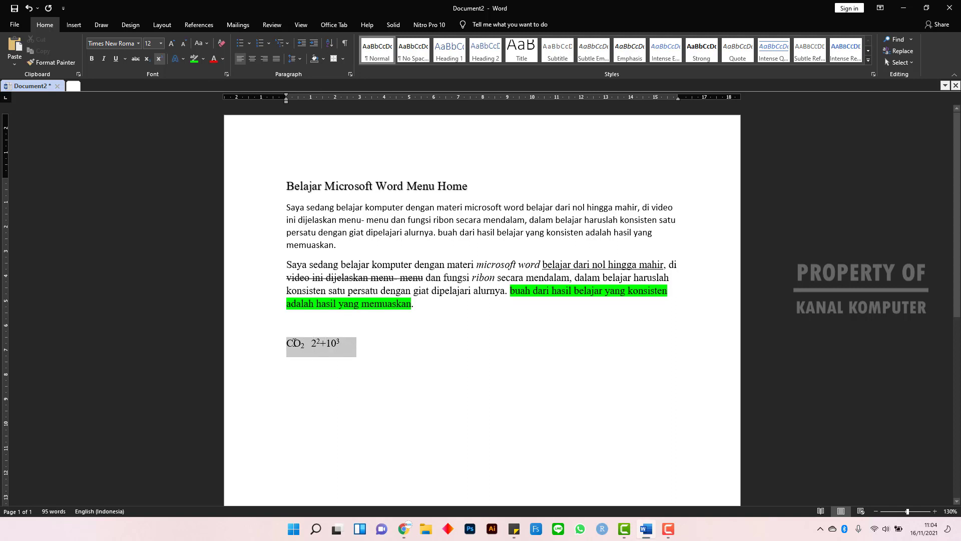
pyautogui.click(221, 45)
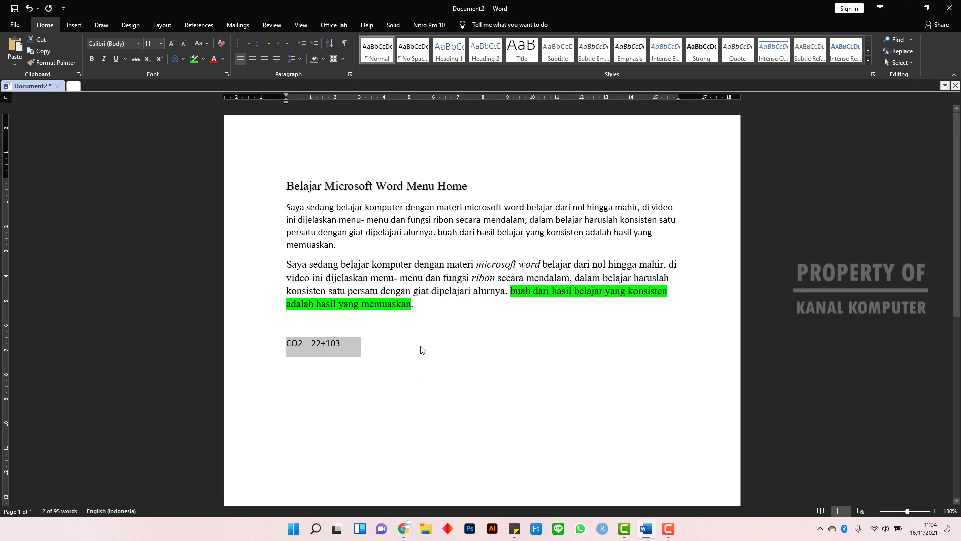
pyautogui.click(28, 9)
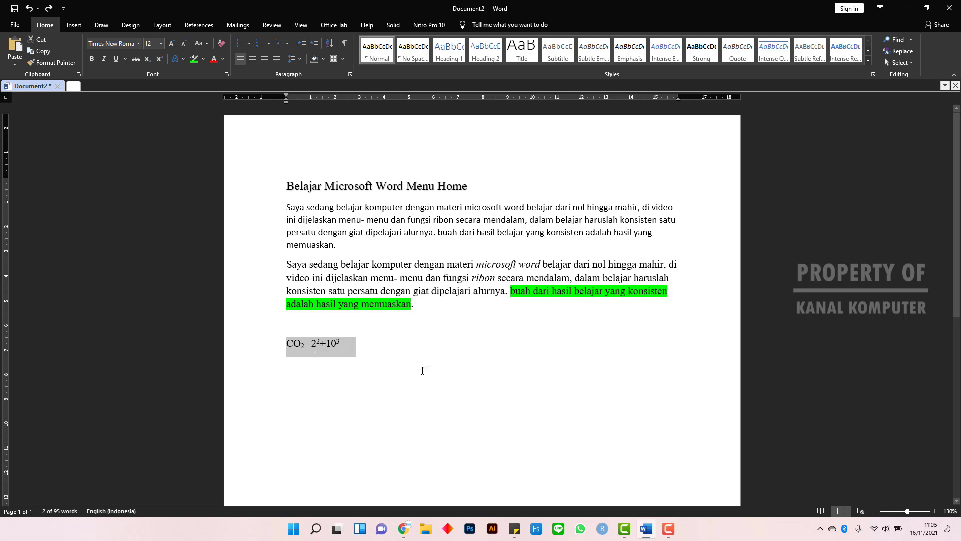
pyautogui.click(395, 356)
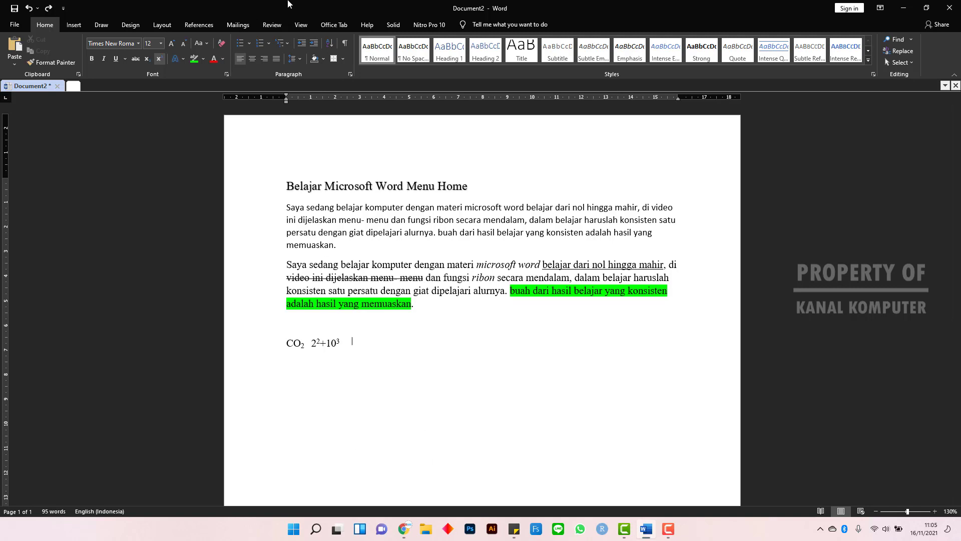
# - Set the font color of the whole first paragraph to the standard green
pyautogui.click(223, 59)
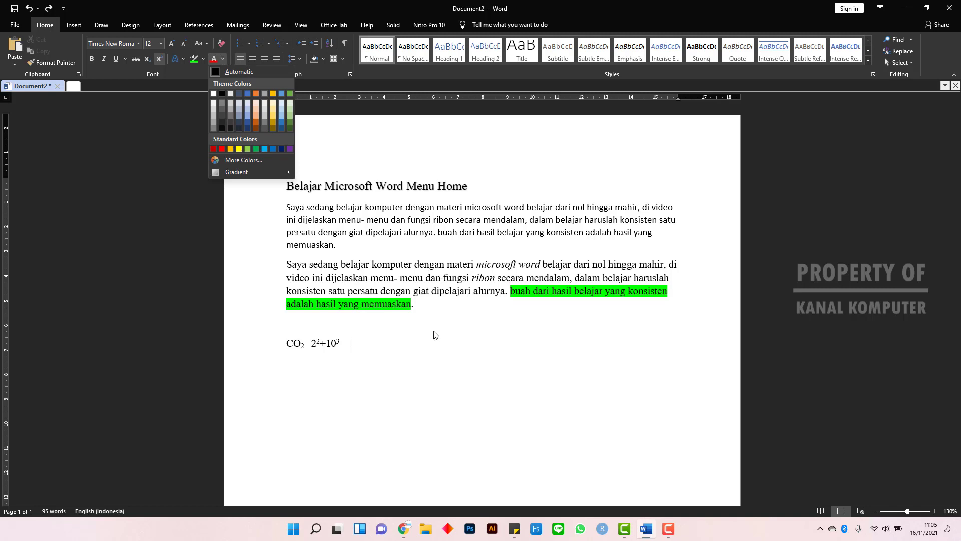
pyautogui.click(398, 324)
pyautogui.click(345, 242)
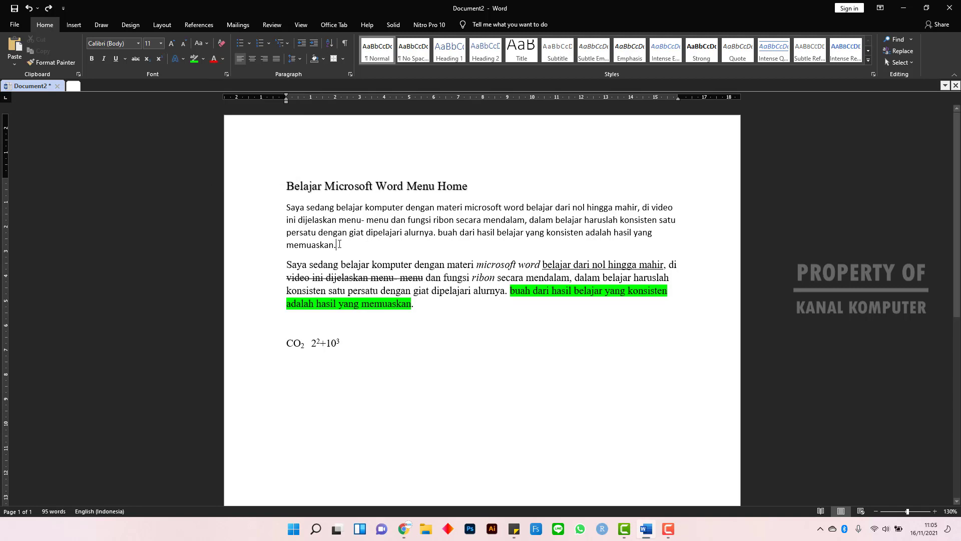
pyautogui.tripleClick(323, 230)
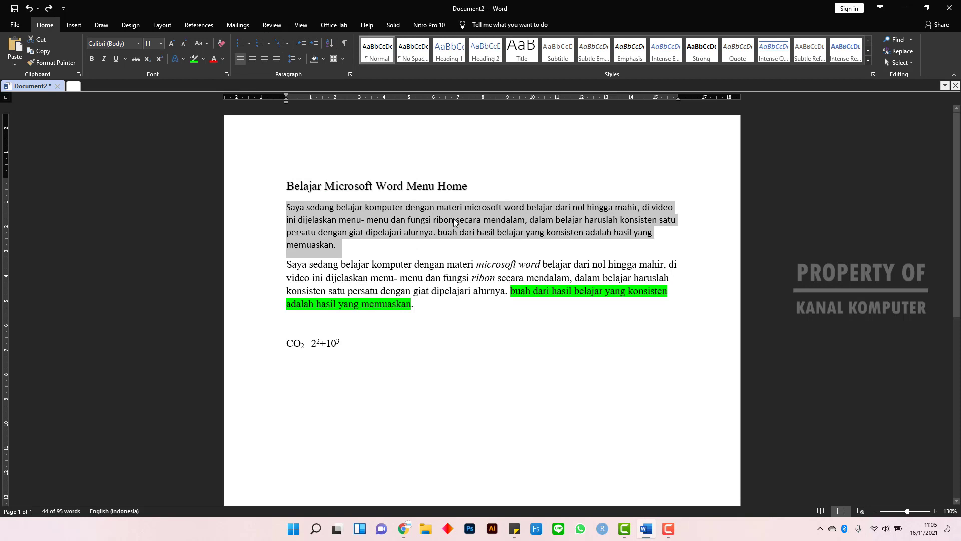
pyautogui.click(224, 60)
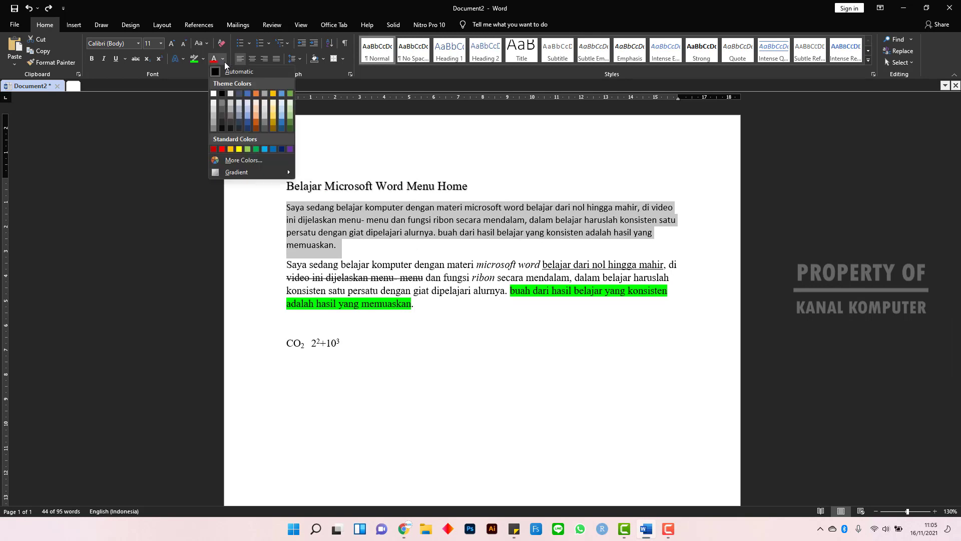
pyautogui.click(257, 149)
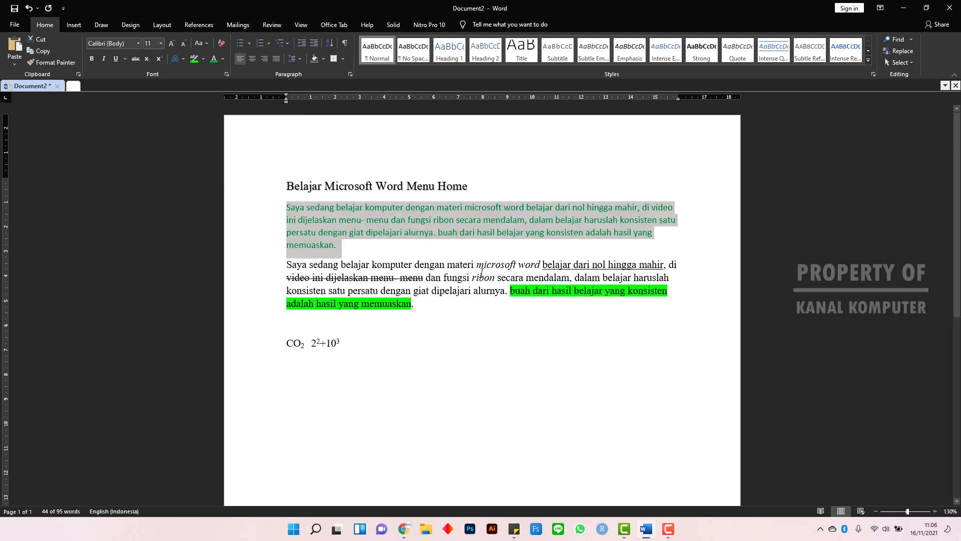
pyautogui.click(482, 250)
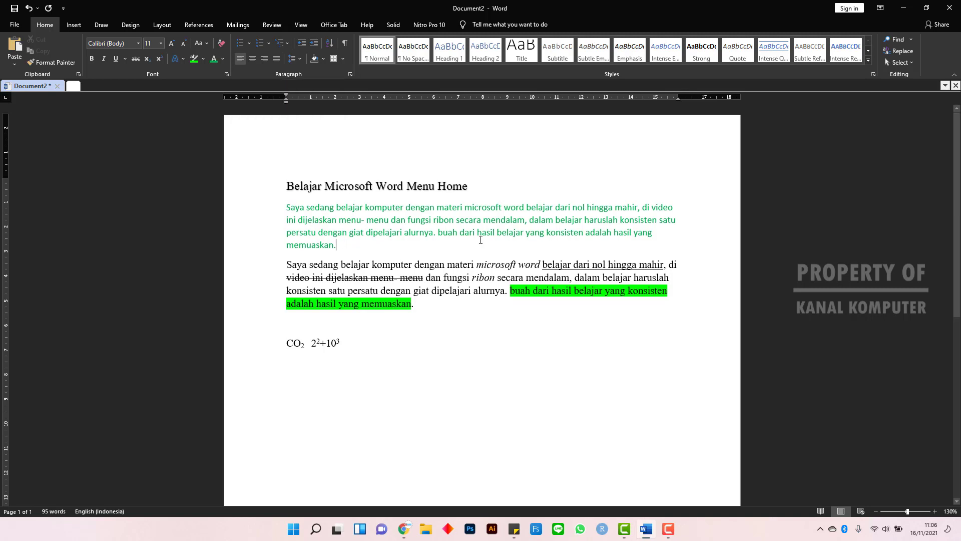
# - Justify the first paragraph and return it to left alignment
pyautogui.moveTo(341, 246); pyautogui.dragTo(286, 207)
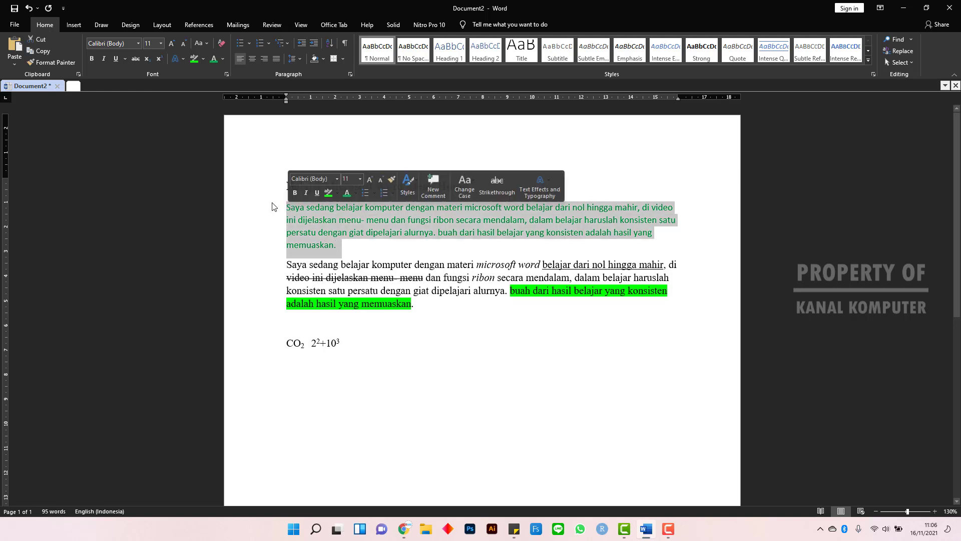
pyautogui.hotkey('ctrl', 'j')
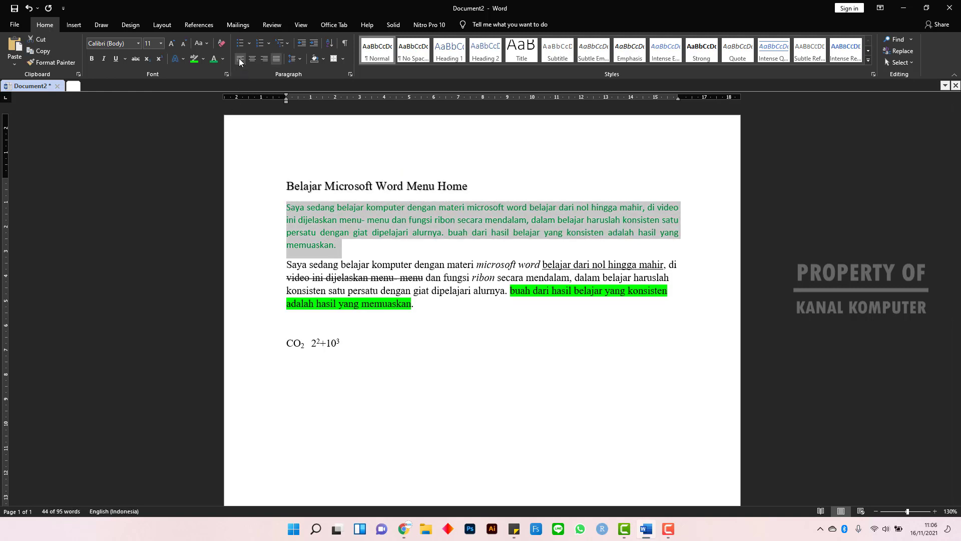
pyautogui.click(240, 60)
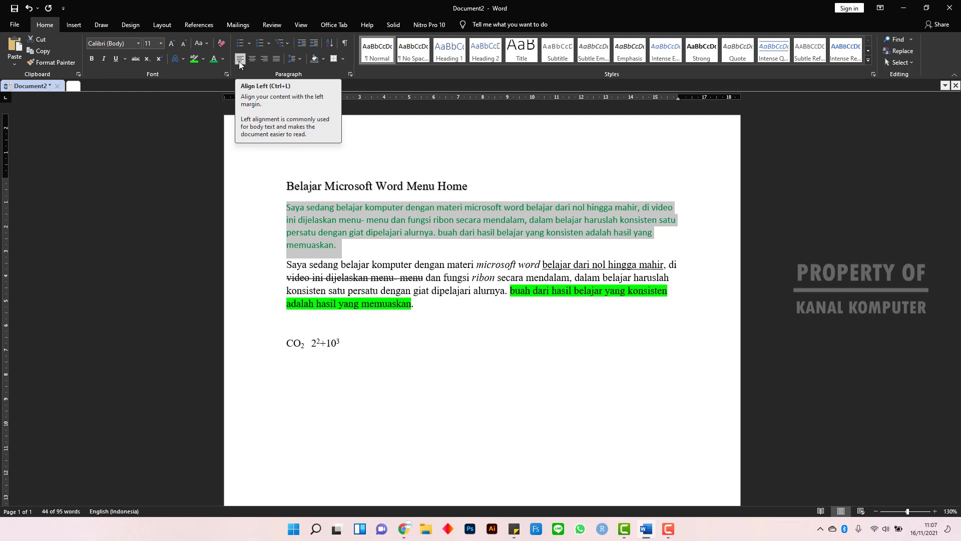
pyautogui.click(349, 259)
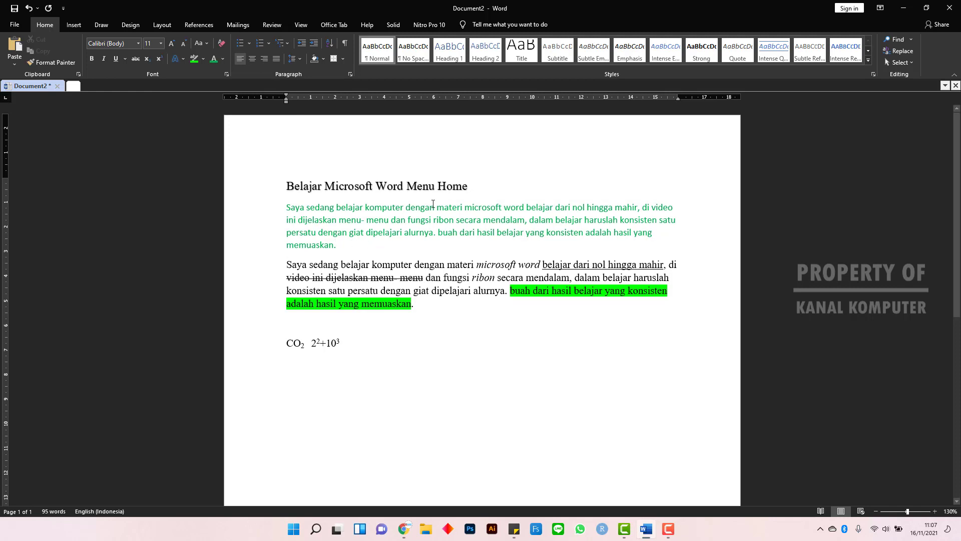
# - Center the title "Belajar Microsoft Word Menu Home" horizontally on the page
pyautogui.click(469, 186)
pyautogui.moveTo(469, 186); pyautogui.dragTo(286, 186)
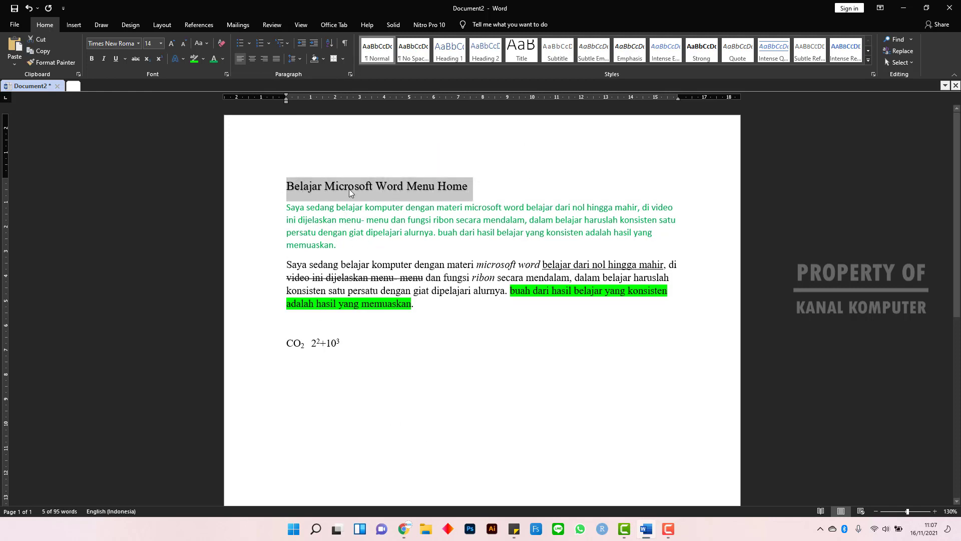
pyautogui.click(253, 60)
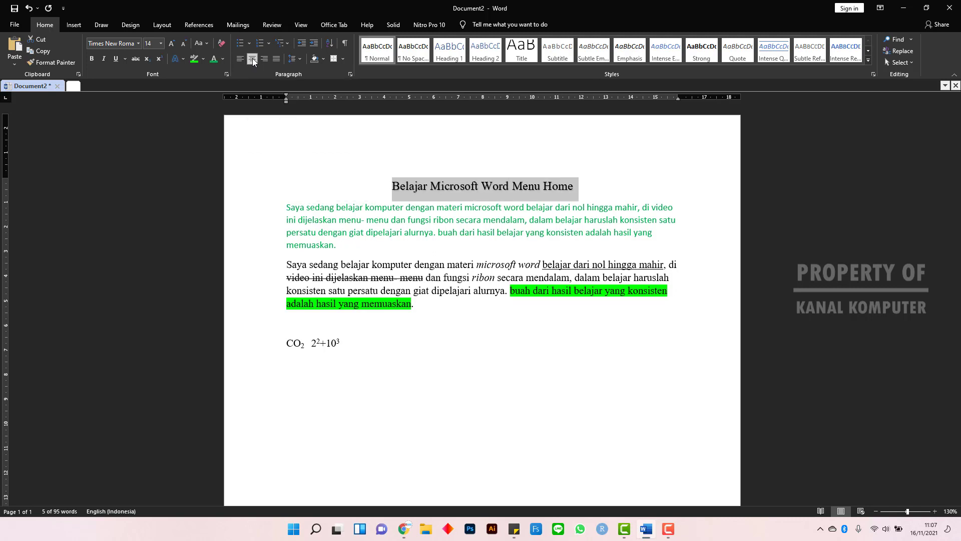
# - Try centered, left and right alignment on the first paragraph and leave it justified
pyautogui.click(575, 189)
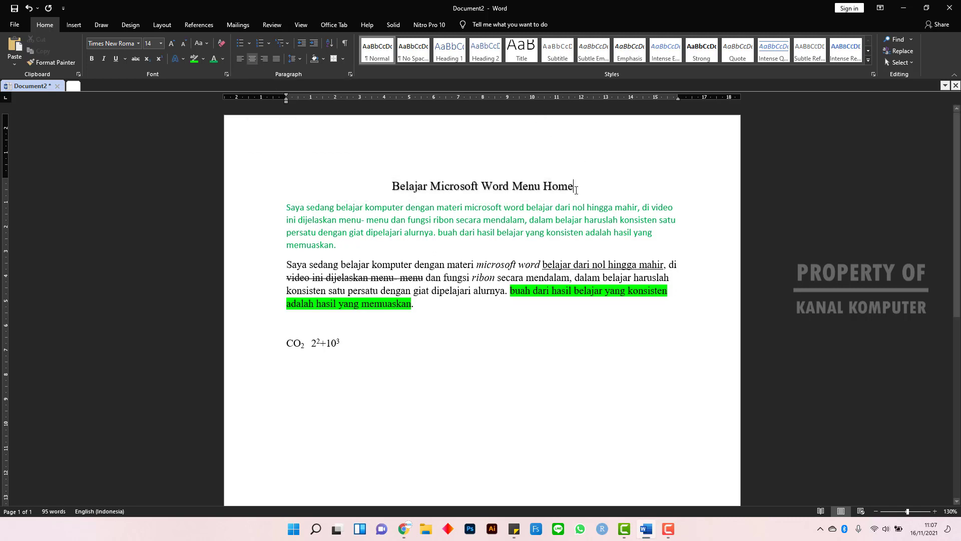
pyautogui.moveTo(343, 246); pyautogui.dragTo(277, 206)
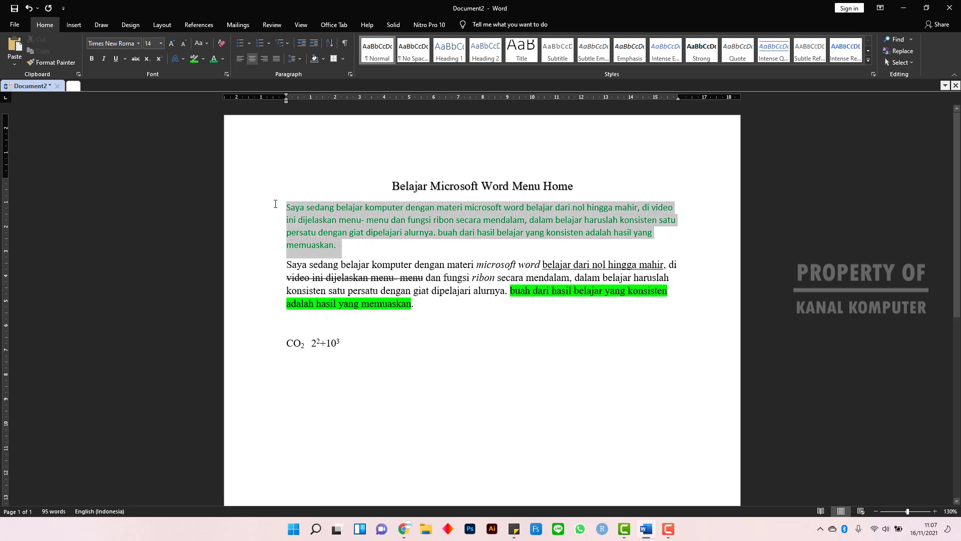
pyautogui.click(254, 61)
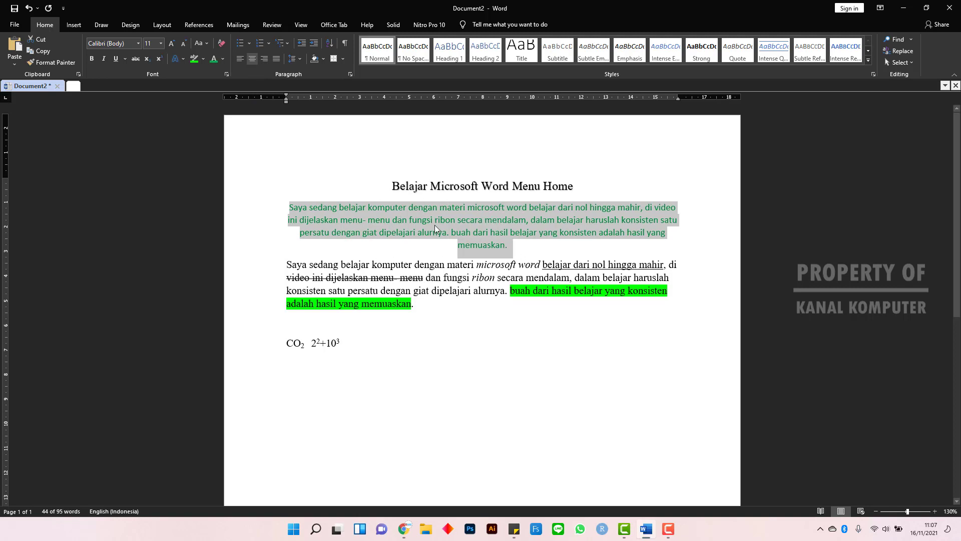
pyautogui.click(238, 60)
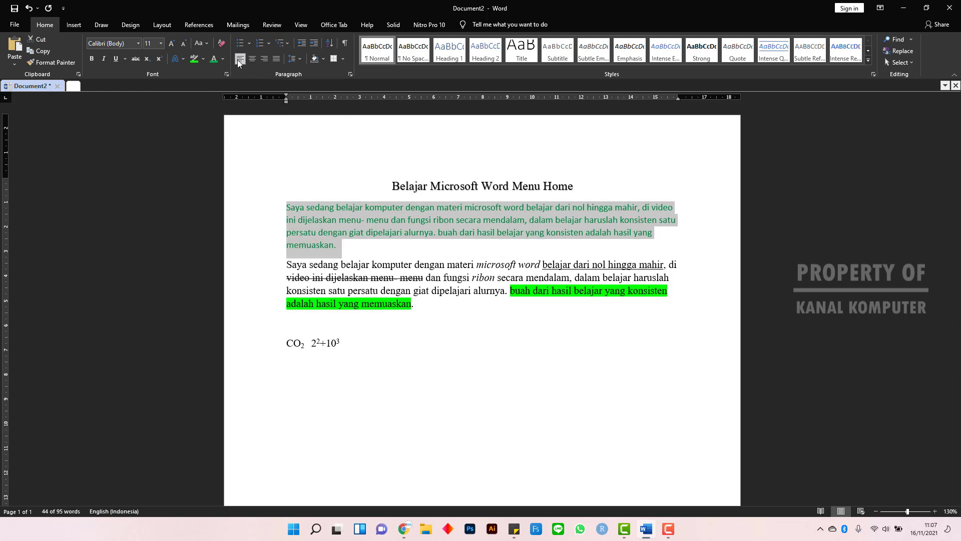
pyautogui.click(268, 59)
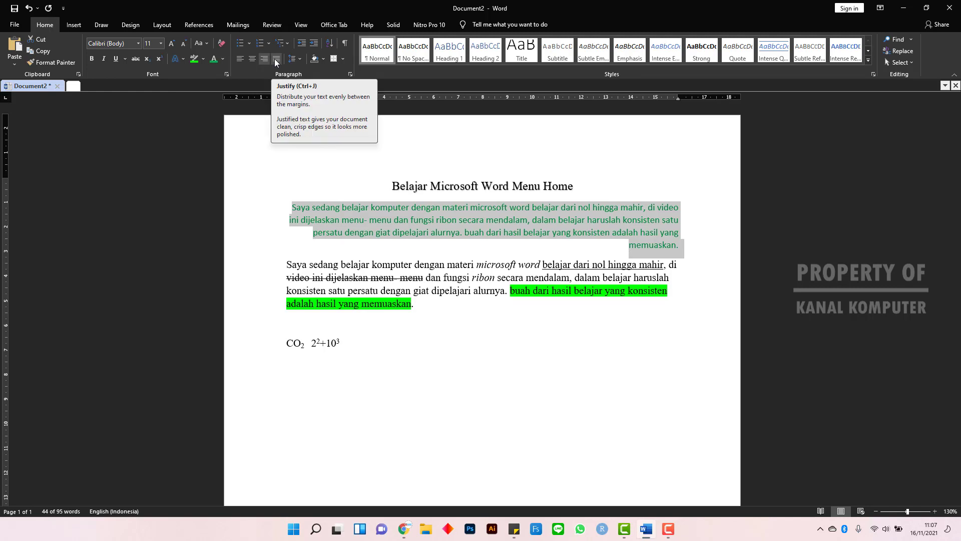
pyautogui.click(276, 59)
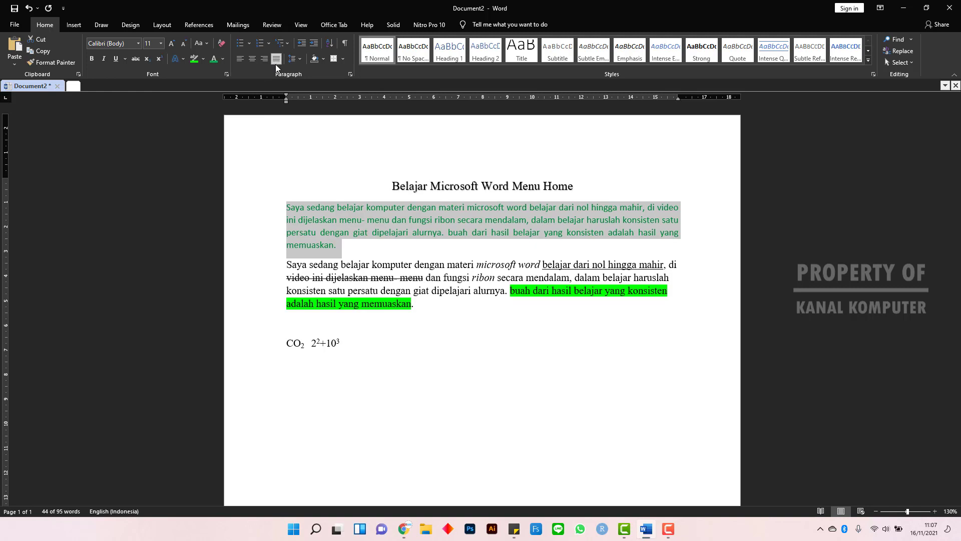
pyautogui.click(551, 244)
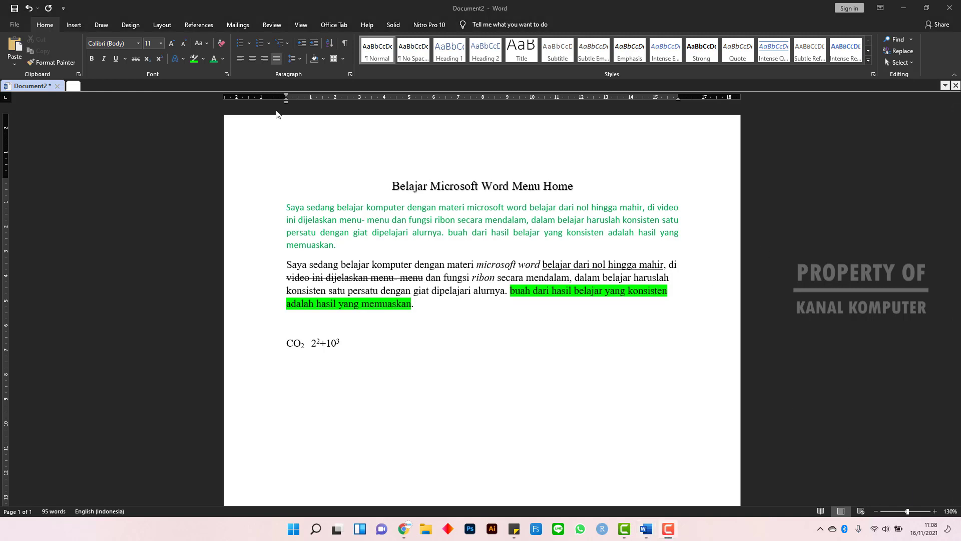
# - Set the line spacing of the first paragraph to 1,5
pyautogui.click(301, 59)
pyautogui.click(301, 59)
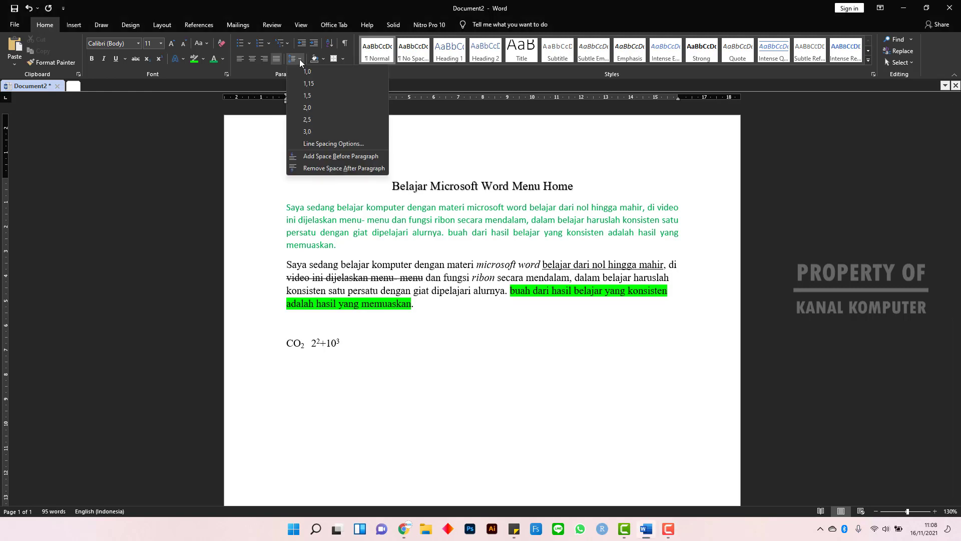
pyautogui.click(300, 59)
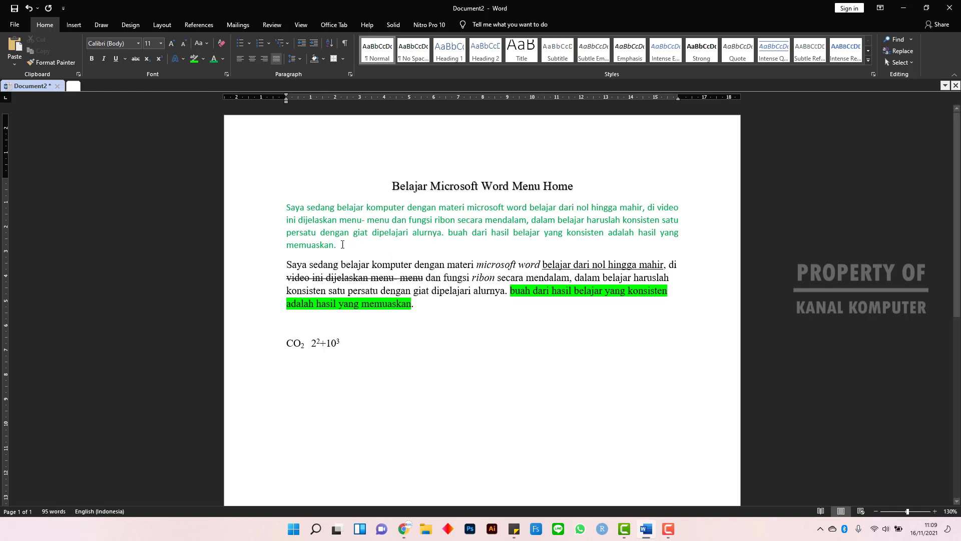
pyautogui.moveTo(342, 244); pyautogui.dragTo(287, 210)
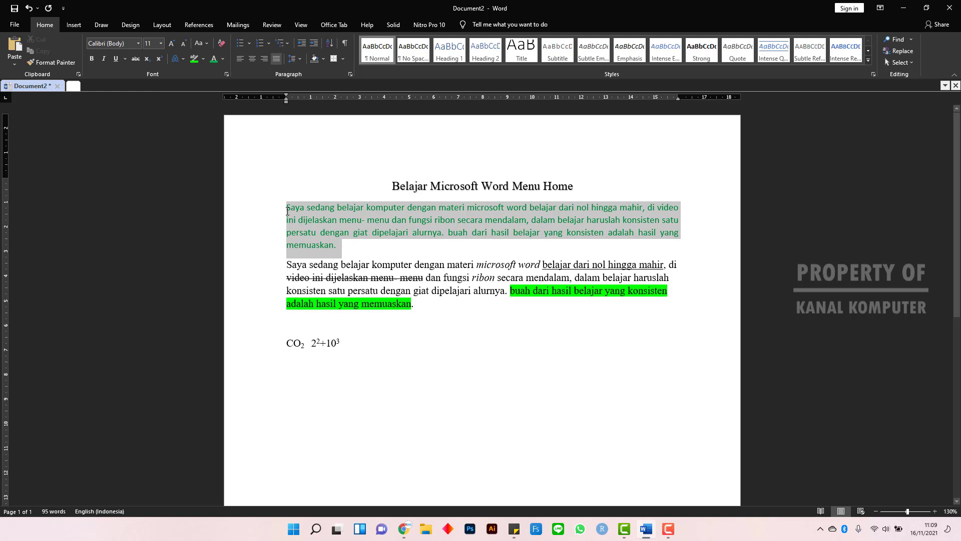
pyautogui.click(300, 58)
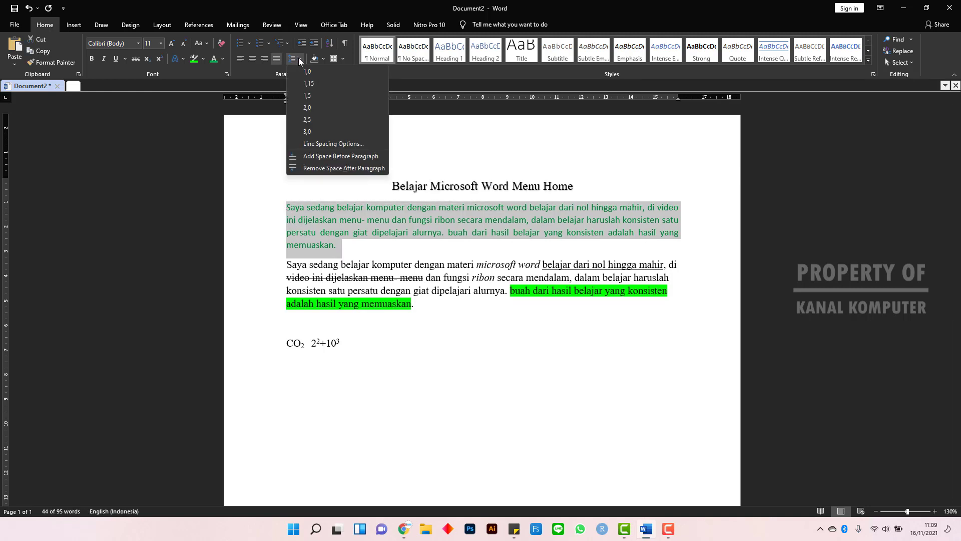
pyautogui.click(309, 98)
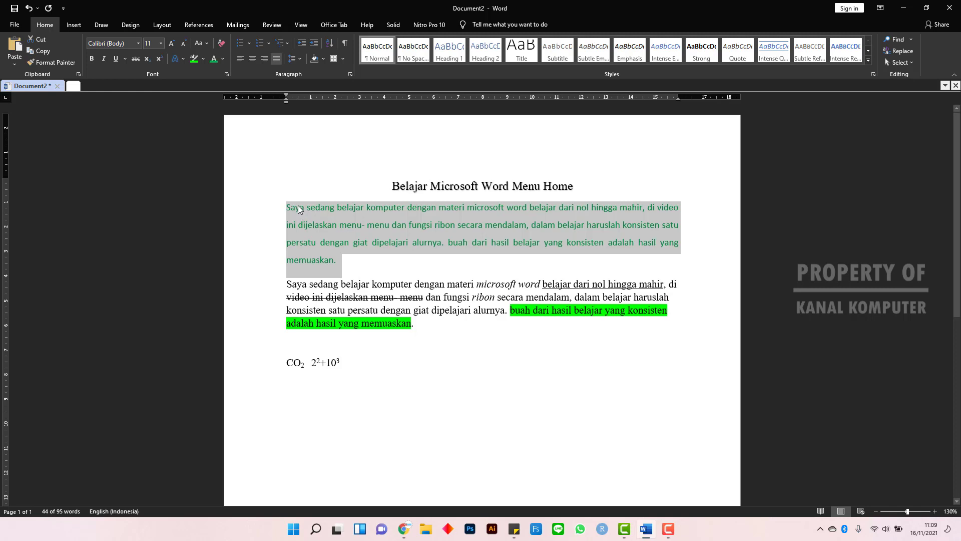
pyautogui.click(299, 59)
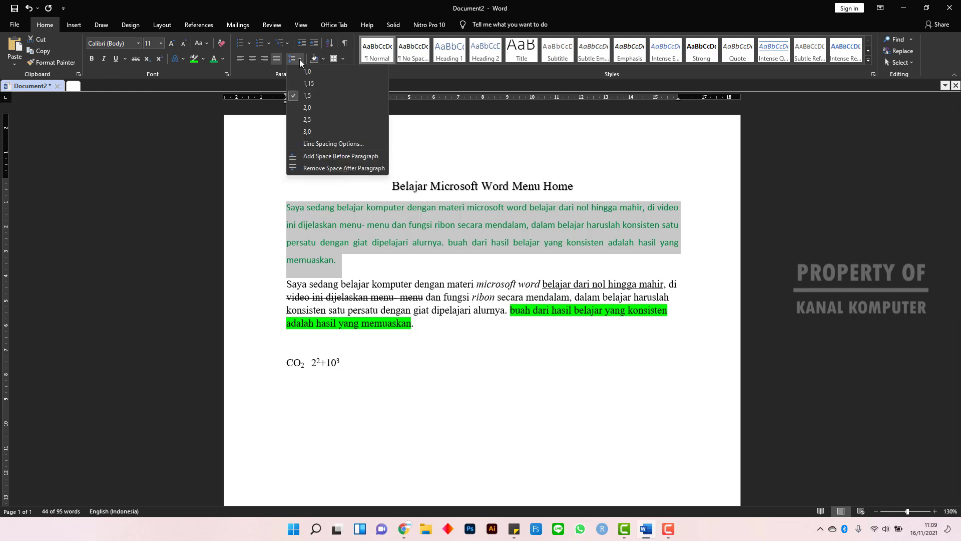
pyautogui.click(299, 59)
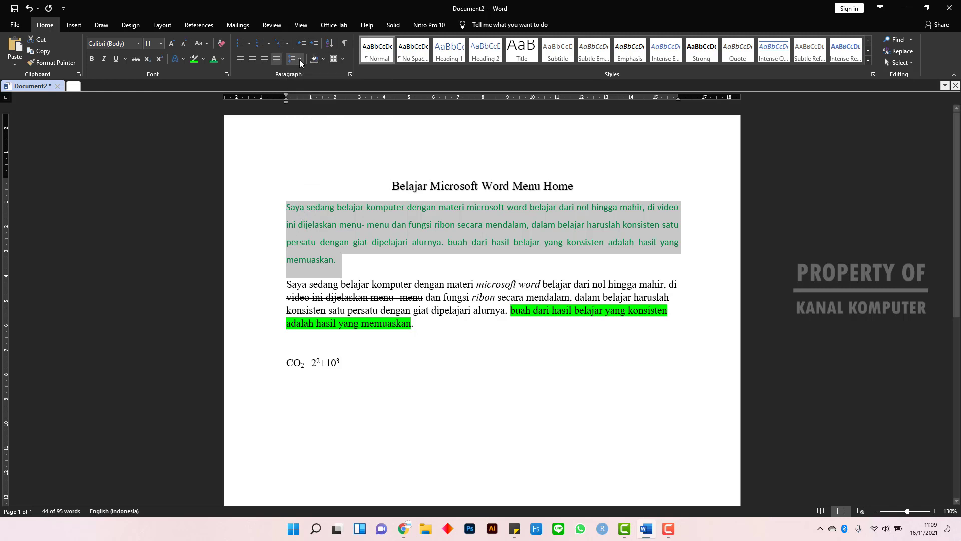
pyautogui.click(371, 260)
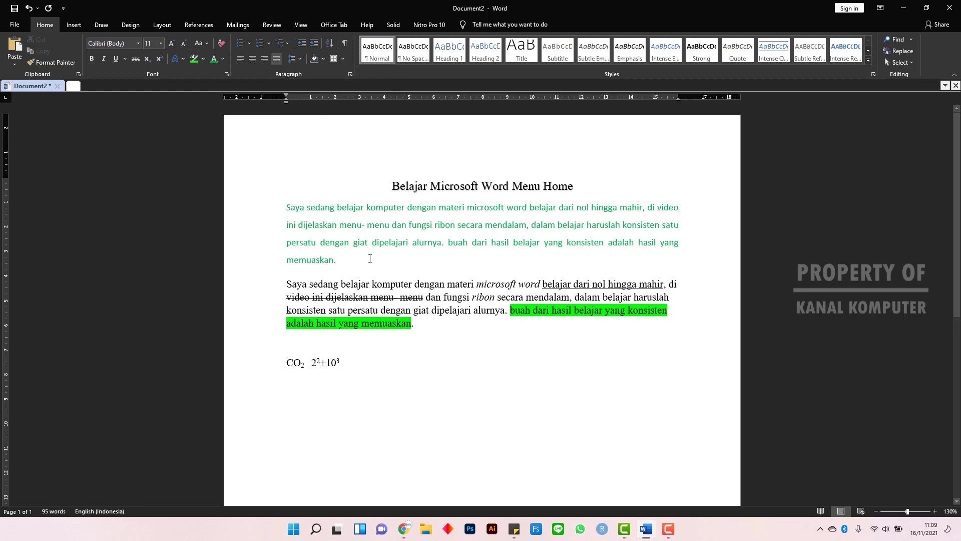
pyautogui.moveTo(342, 259); pyautogui.dragTo(283, 207)
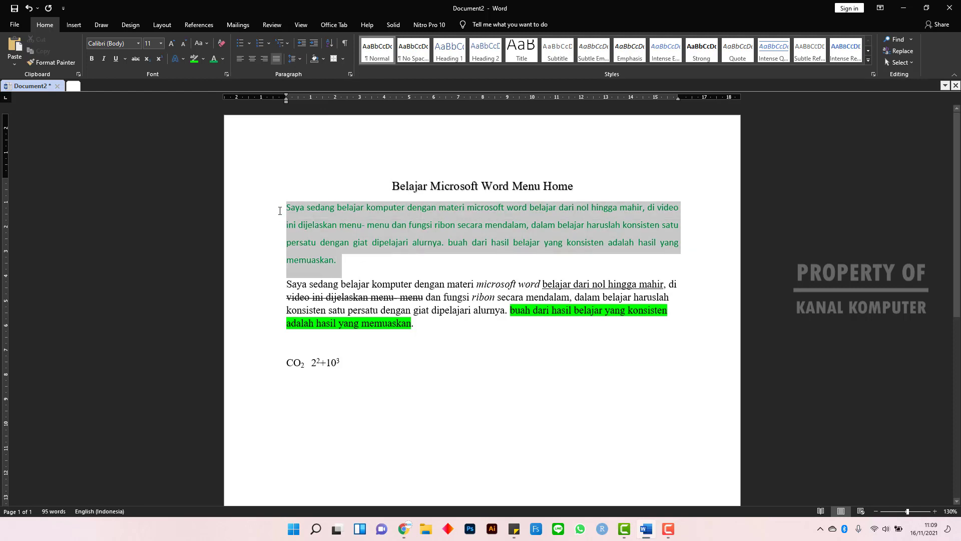
pyautogui.click(301, 60)
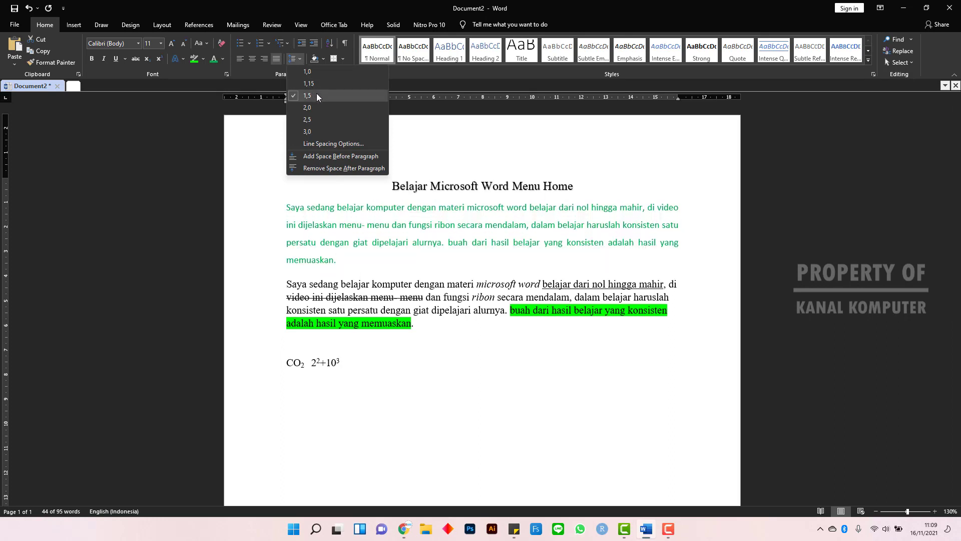
pyautogui.click(389, 2)
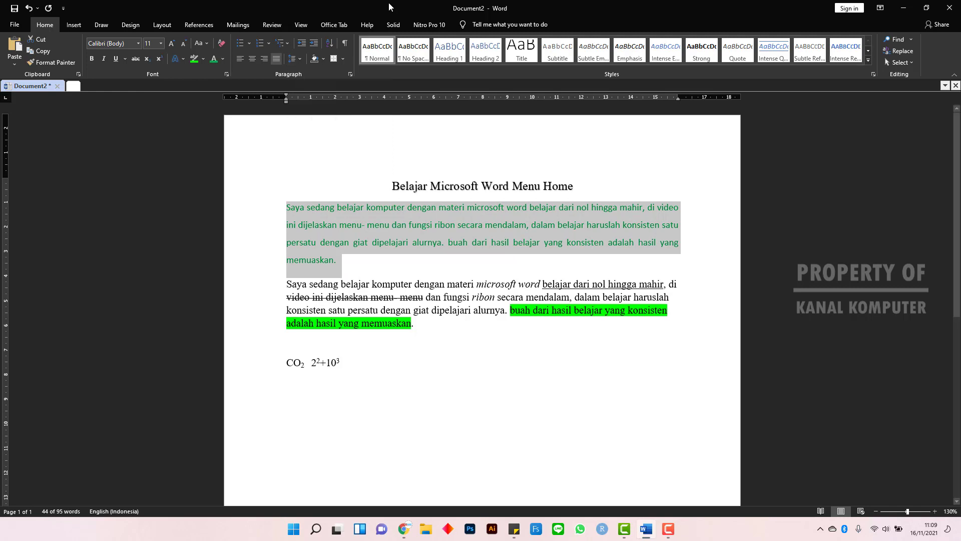
pyautogui.click(443, 261)
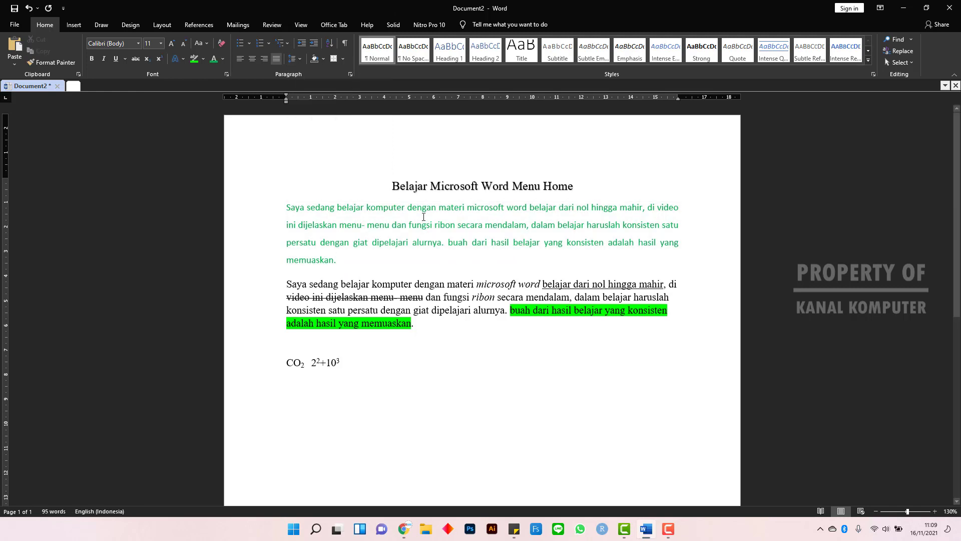
pyautogui.click(324, 59)
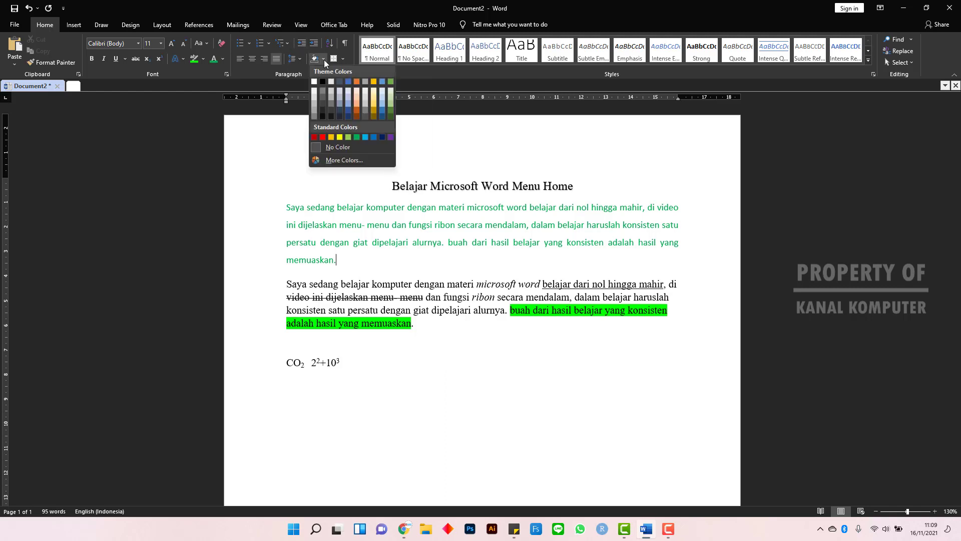
pyautogui.click(324, 60)
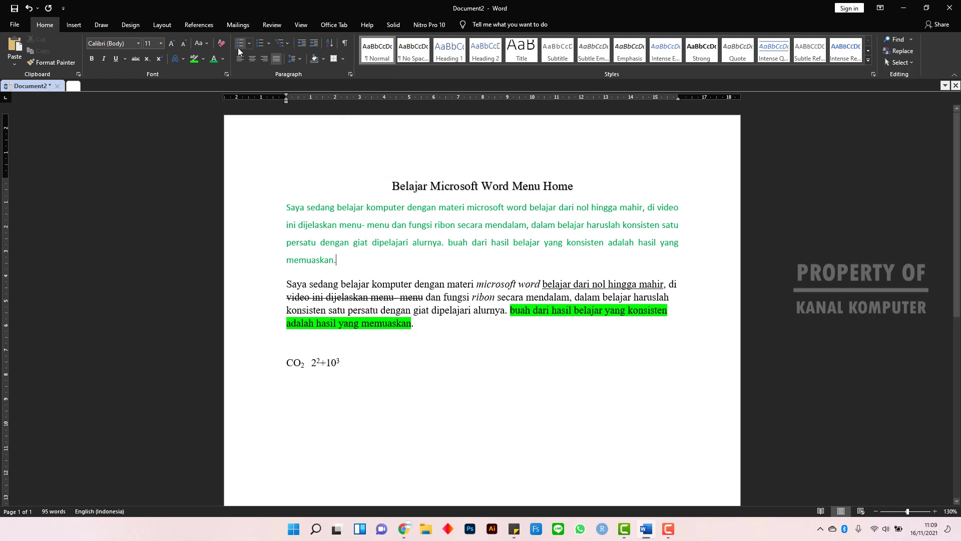
pyautogui.click(204, 61)
pyautogui.click(324, 61)
pyautogui.click(324, 61)
# - Apply black shading behind the whole first paragraph
pyautogui.moveTo(341, 260); pyautogui.dragTo(286, 207)
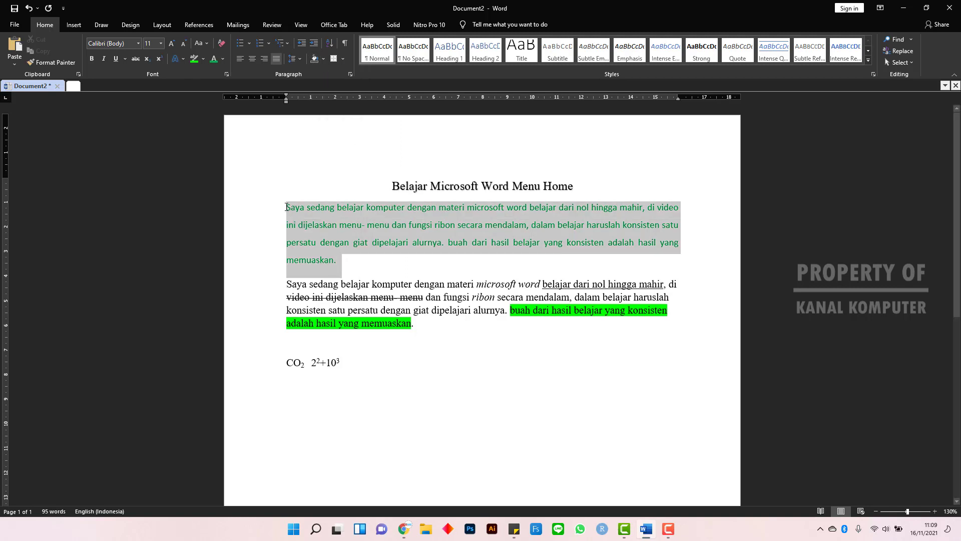
pyautogui.click(324, 59)
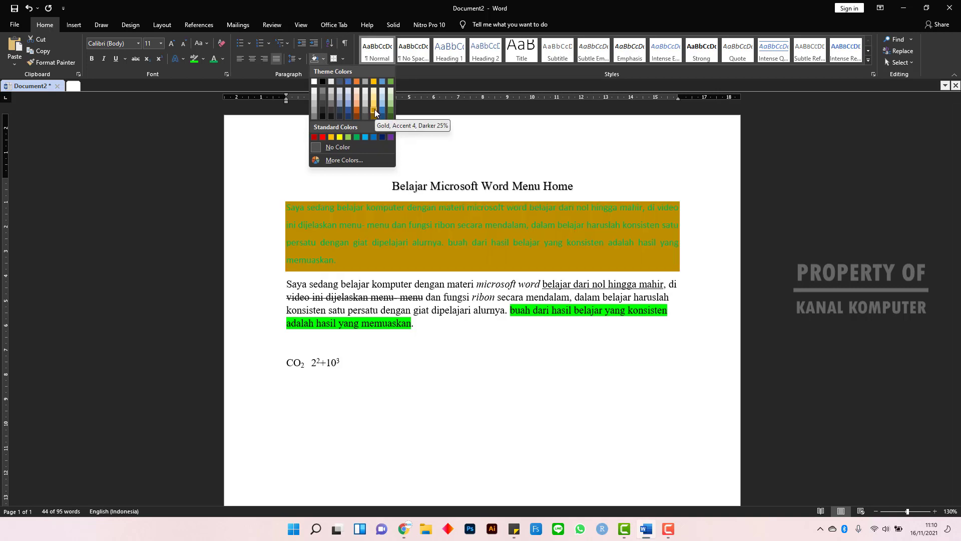
pyautogui.click(323, 82)
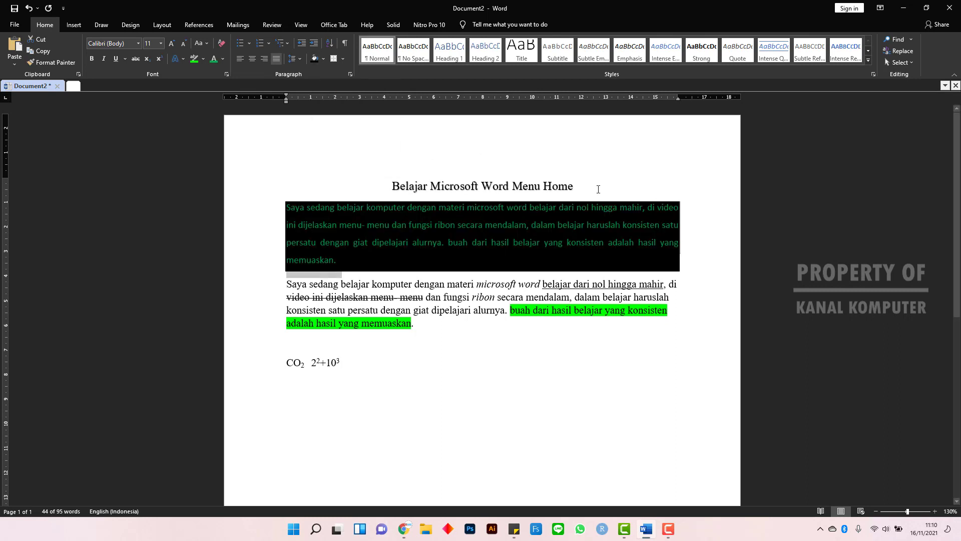
pyautogui.click(597, 189)
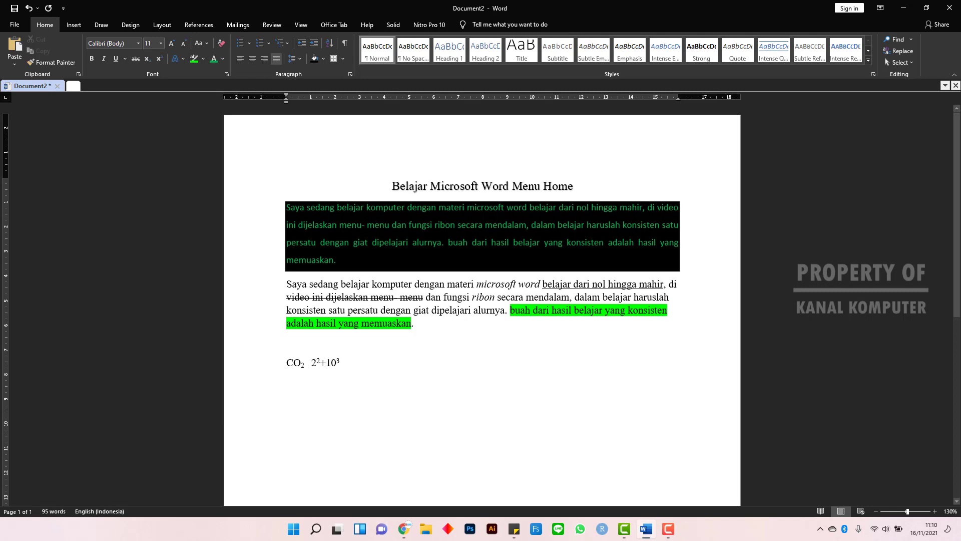
# - Preview border options on the first and second paragraphs, including Outside Borders and Inside Borders
pyautogui.moveTo(337, 260)
pyautogui.mouseDown()
pyautogui.moveTo(325, 260)
pyautogui.moveTo(285, 207)
pyautogui.mouseUp()
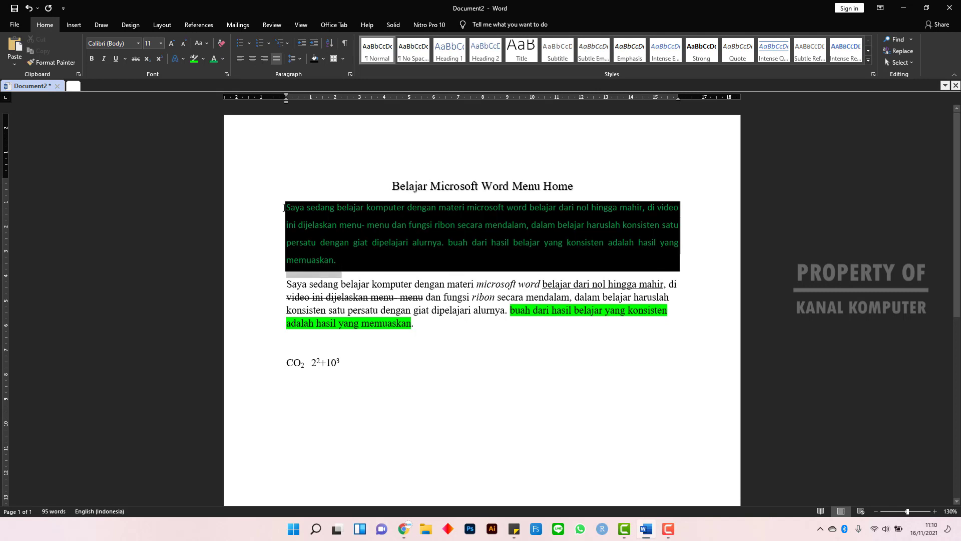
pyautogui.click(344, 59)
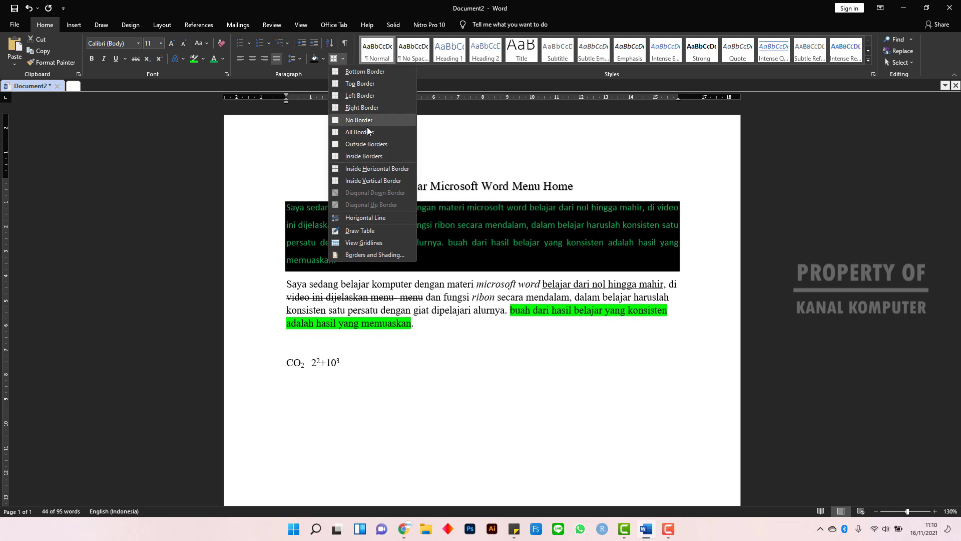
pyautogui.click(397, 144)
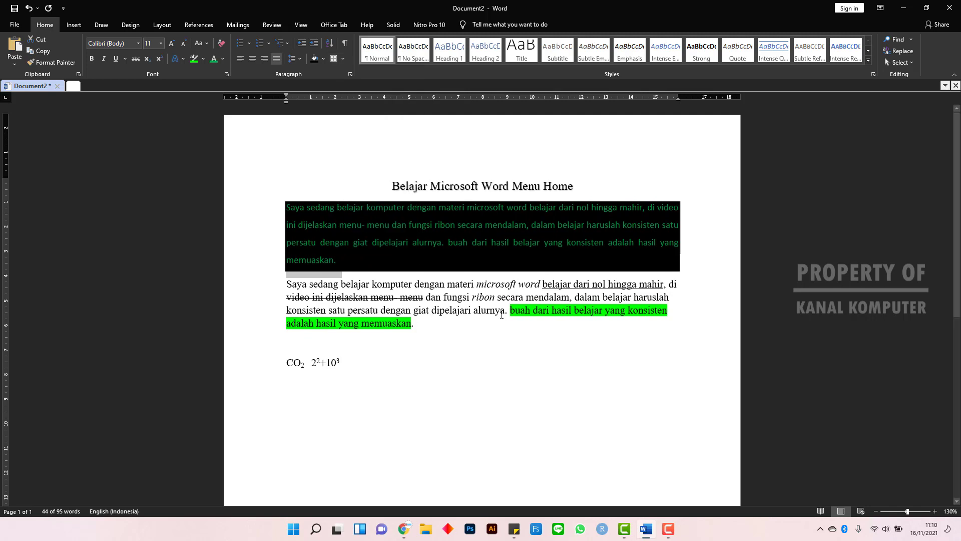
pyautogui.moveTo(423, 331); pyautogui.dragTo(253, 268)
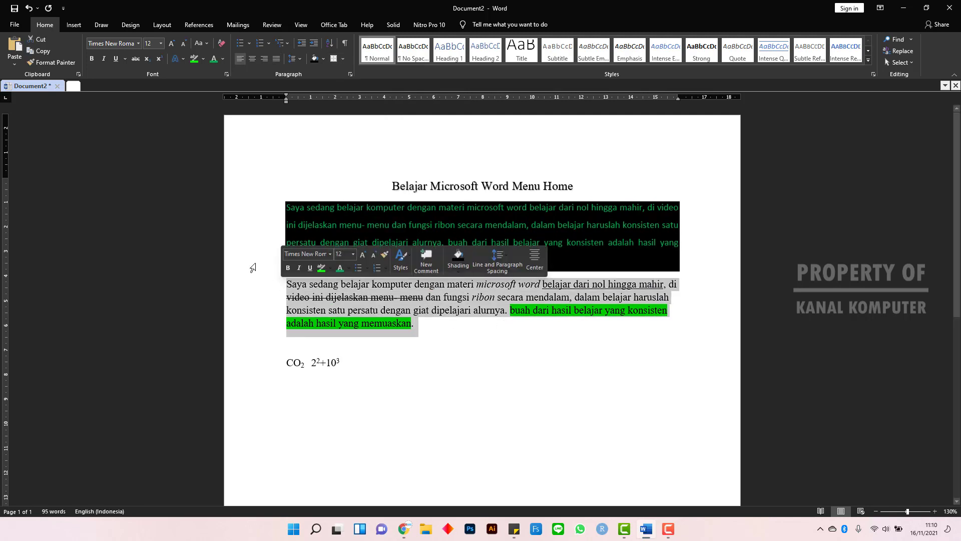
pyautogui.click(343, 59)
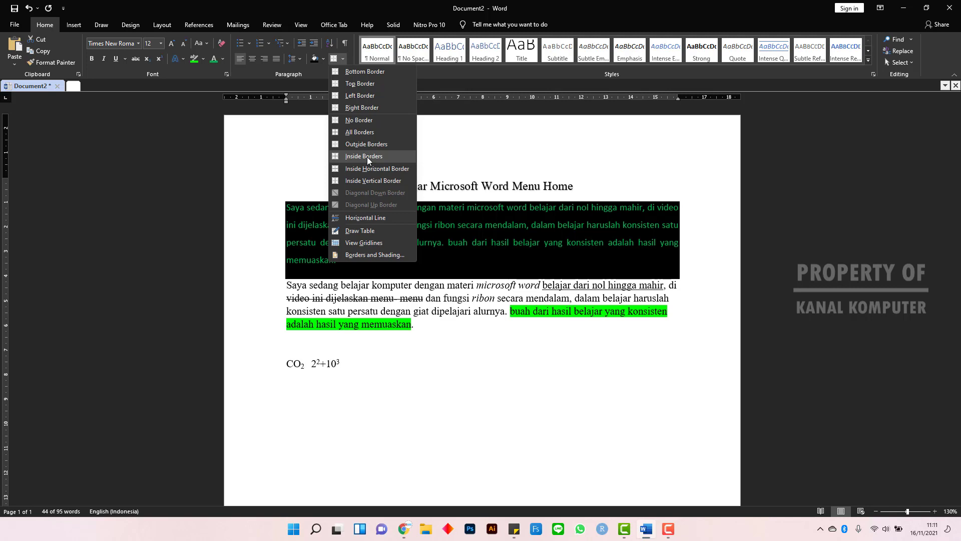
pyautogui.click(367, 158)
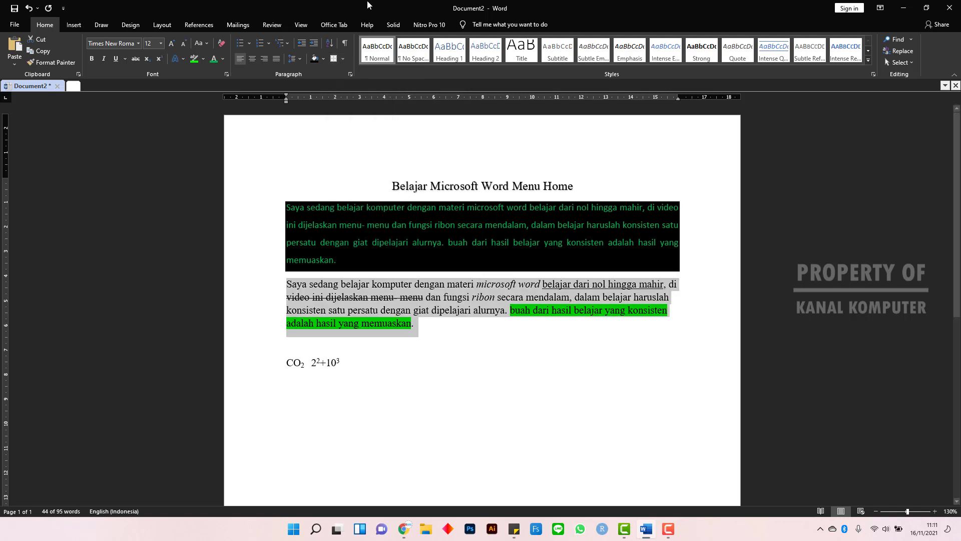
pyautogui.click(424, 329)
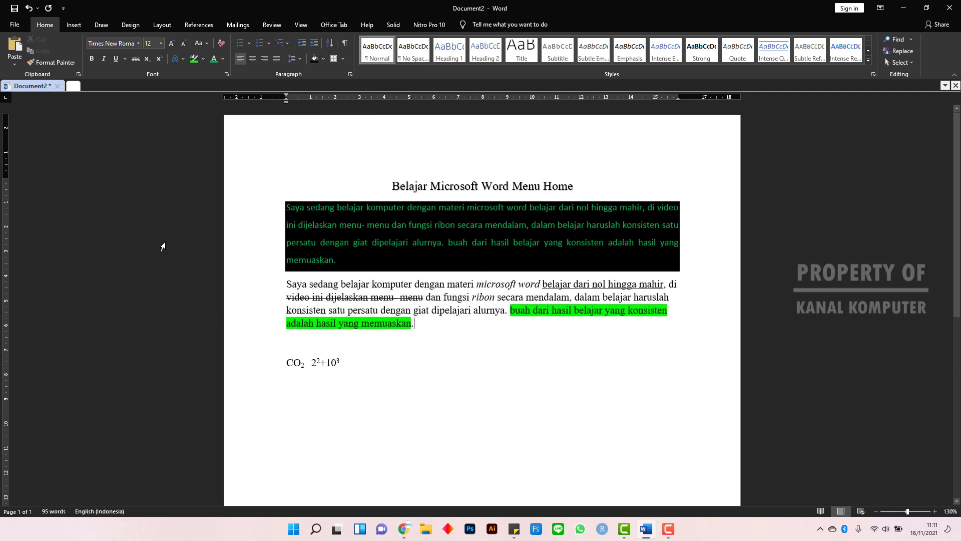
# - Add the line "list belajar komputer :" below the CO2 formula line and select it
pyautogui.click(356, 361)
pyautogui.press('Return')
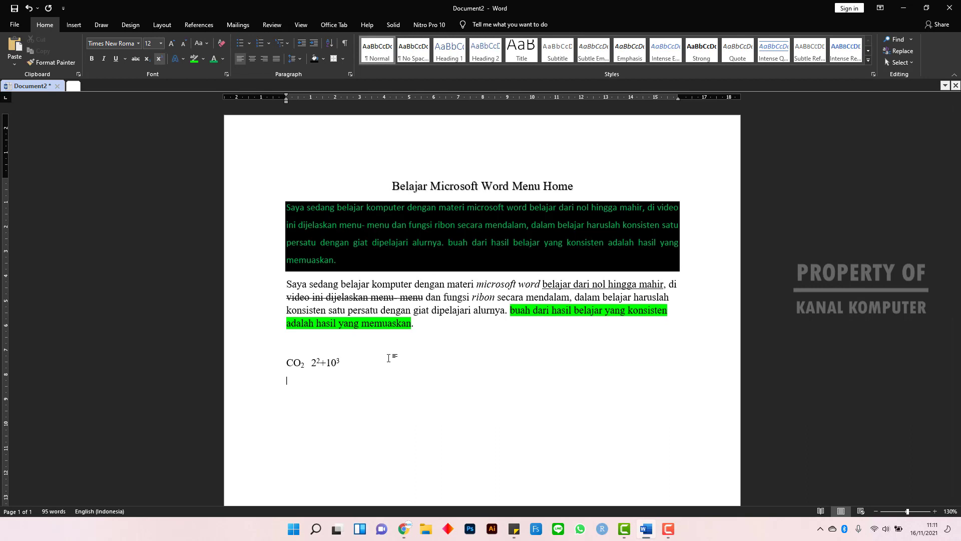
pyautogui.write('list belajar komputer :')
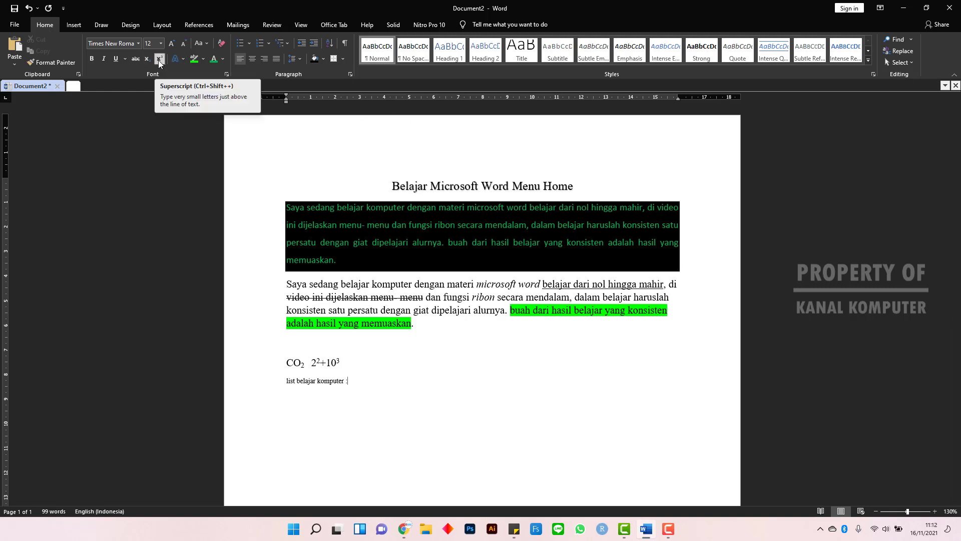
pyautogui.moveTo(353, 384); pyautogui.dragTo(280, 385)
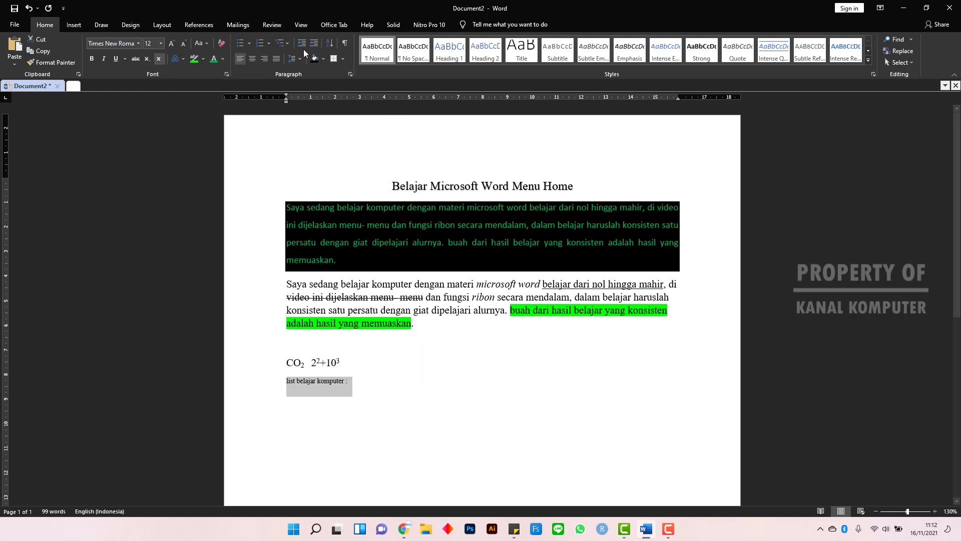
# - Clear the formatting of the "list belajar komputer :" line and set its font to Times New Roman, size 12
pyautogui.click(221, 43)
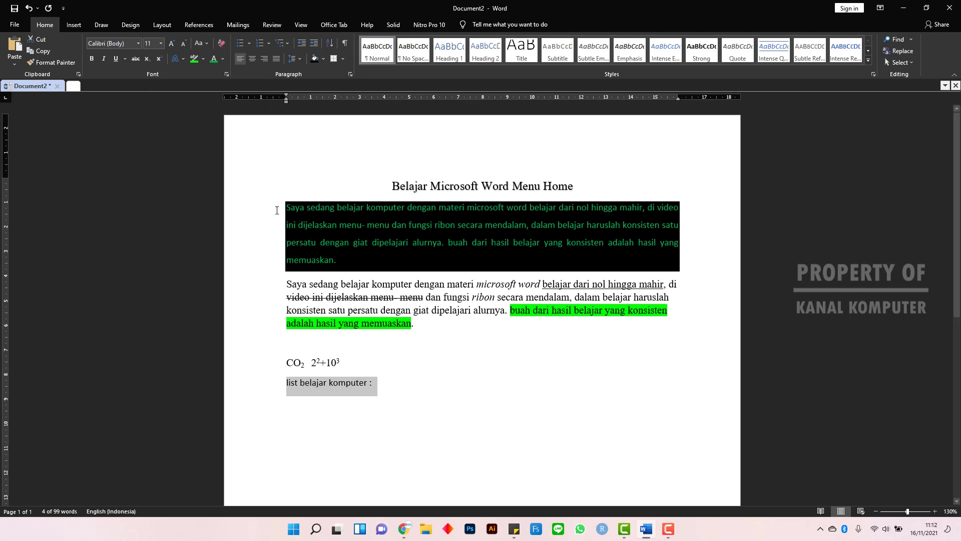
pyautogui.click(139, 43)
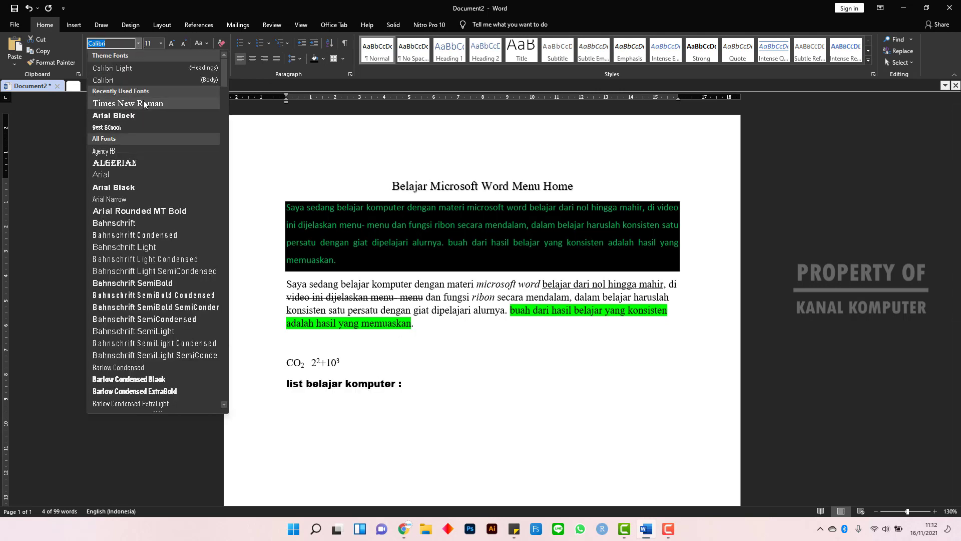
pyautogui.click(143, 102)
pyautogui.click(161, 43)
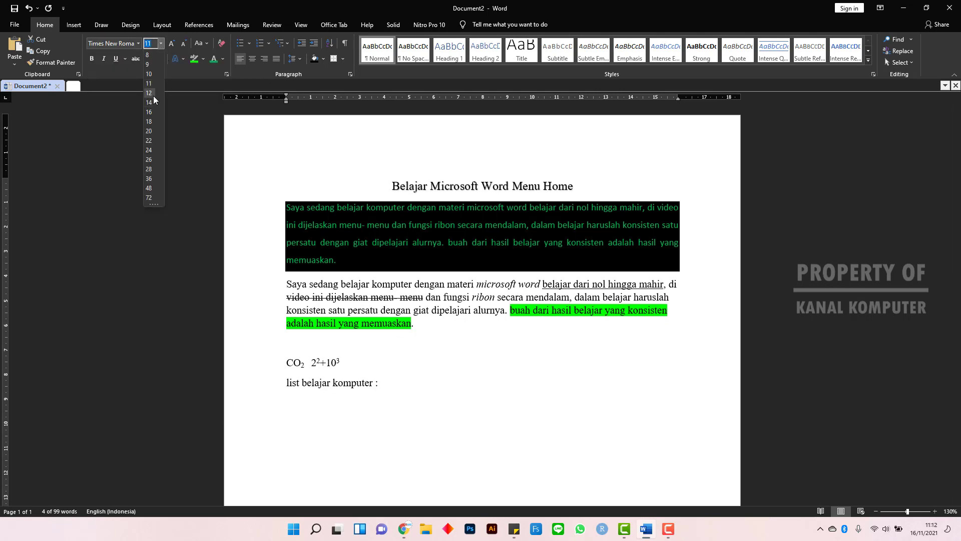
pyautogui.click(153, 94)
# - Insert "menu home" before the colon of the list heading line and place the cursor on the line below it
pyautogui.click(395, 384)
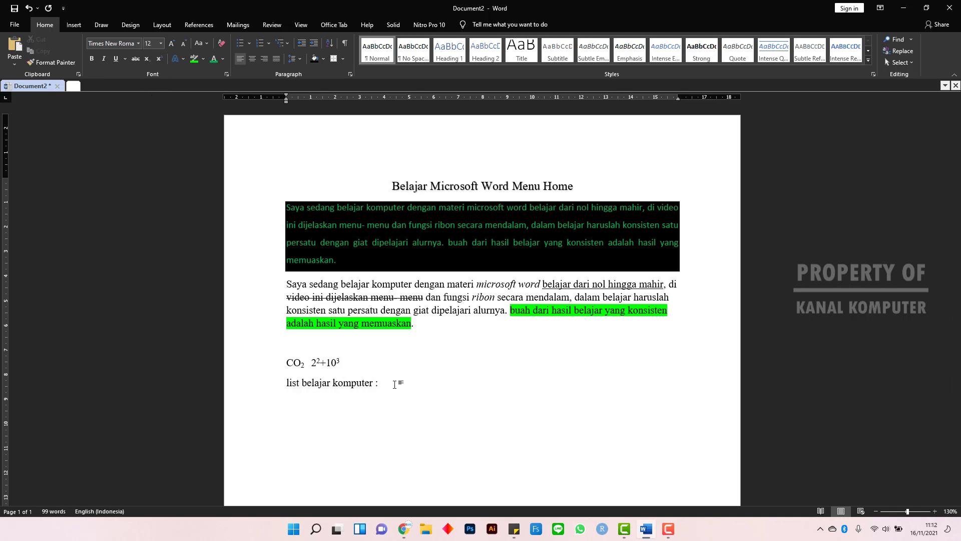
pyautogui.press('Return')
pyautogui.scroll(-1, 398, 359)
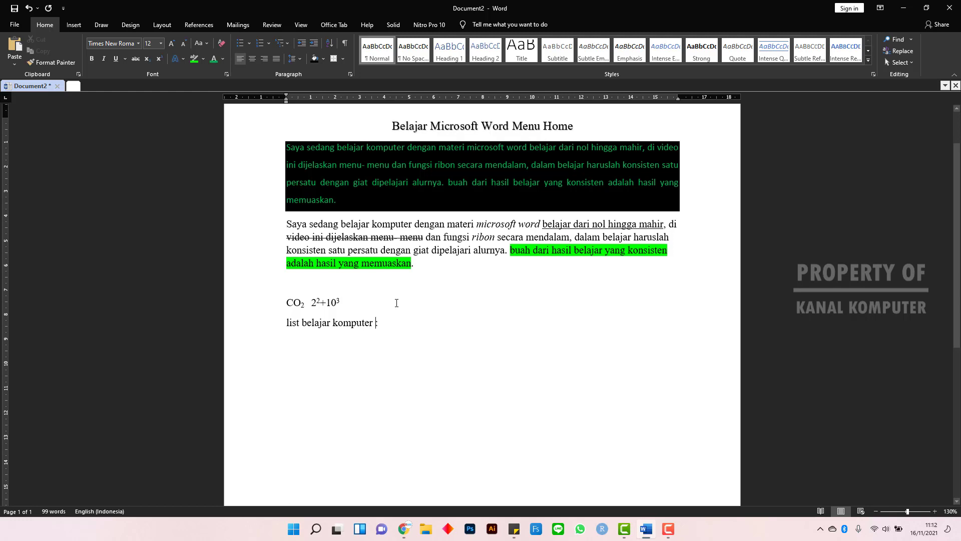
pyautogui.write('menu home')
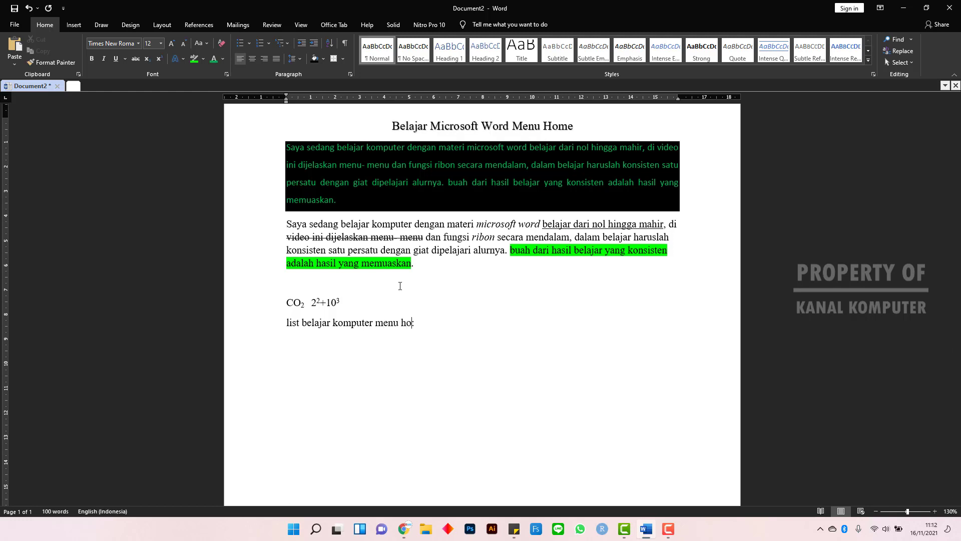
pyautogui.click(297, 345)
pyautogui.write('1. 2')
pyautogui.press('BackSpace')
pyautogui.press('BackSpace')
pyautogui.press('BackSpace')
pyautogui.press('BackSpace')
pyautogui.press('BackSpace')
# - Enter Clipboard, Font, Pharagraph, Styles and Editing on separate lines below the list heading
pyautogui.write('Clipboard')
pyautogui.press('Return')
pyautogui.write('Font')
pyautogui.press('Return')
pyautogui.write('Pharagraph')
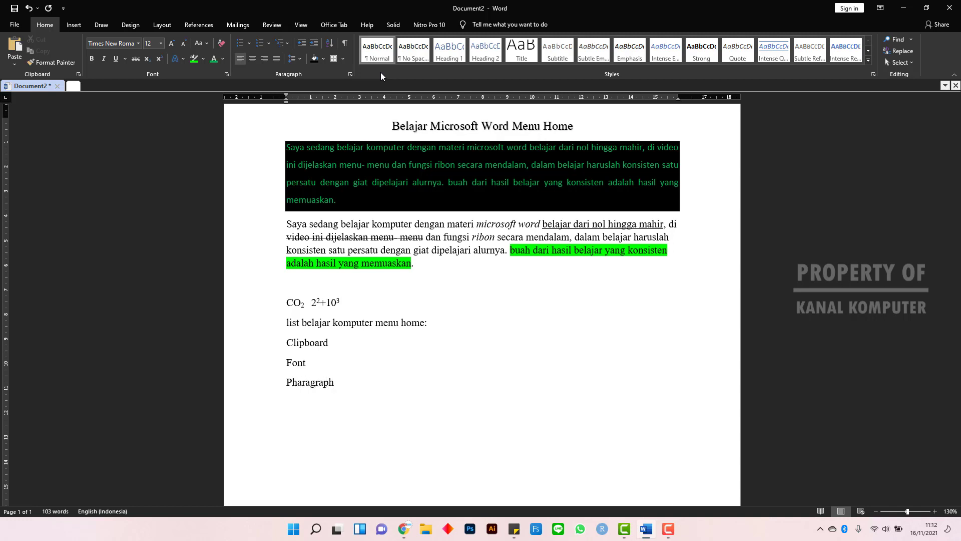
pyautogui.press('Return')
pyautogui.write('Stykl')
pyautogui.press('BackSpace')
pyautogui.press('BackSpace')
pyautogui.write('les')
pyautogui.press('Return')
pyautogui.write('Editing')
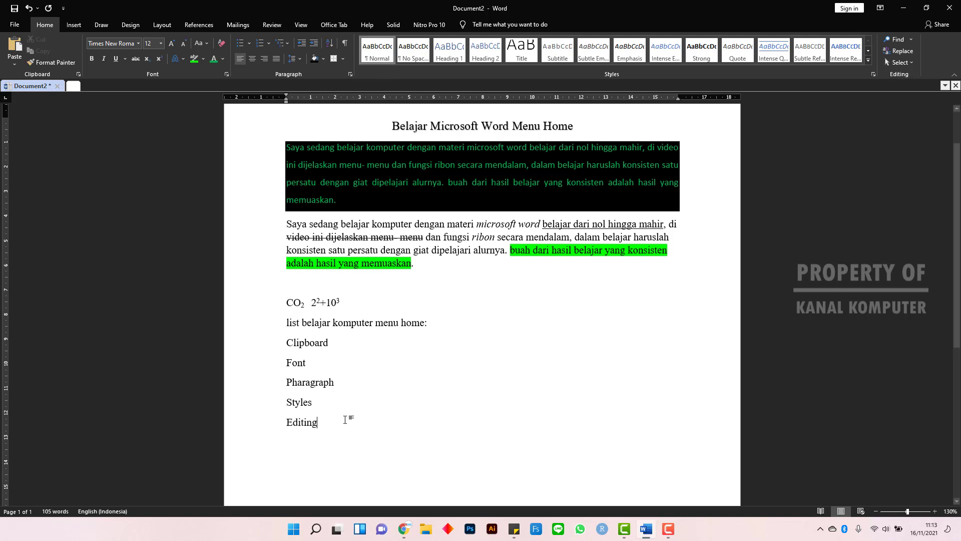
# - Apply checkmark bullets to the five items from Clipboard to Editing
pyautogui.moveTo(326, 422); pyautogui.dragTo(297, 386)
pyautogui.moveTo(284, 351); pyautogui.dragTo(284, 350)
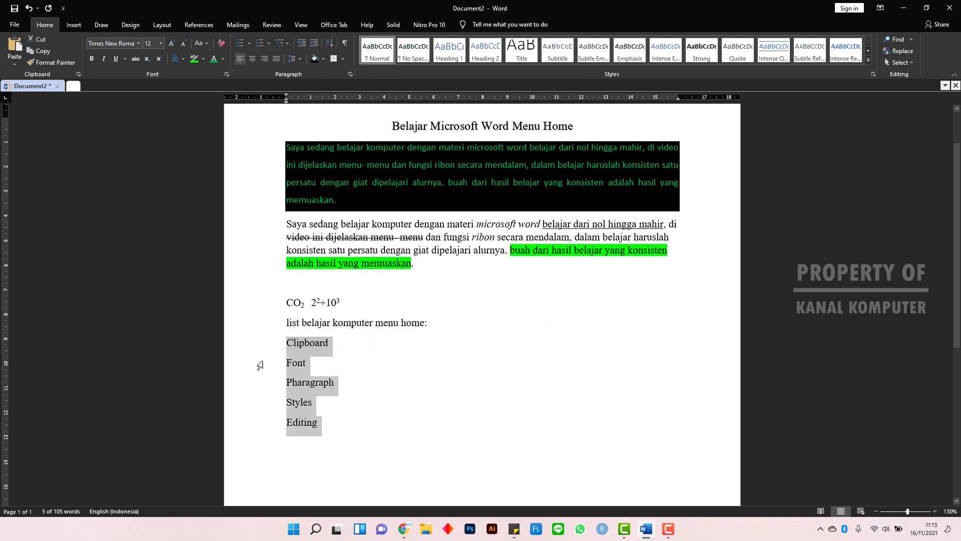
pyautogui.click(249, 44)
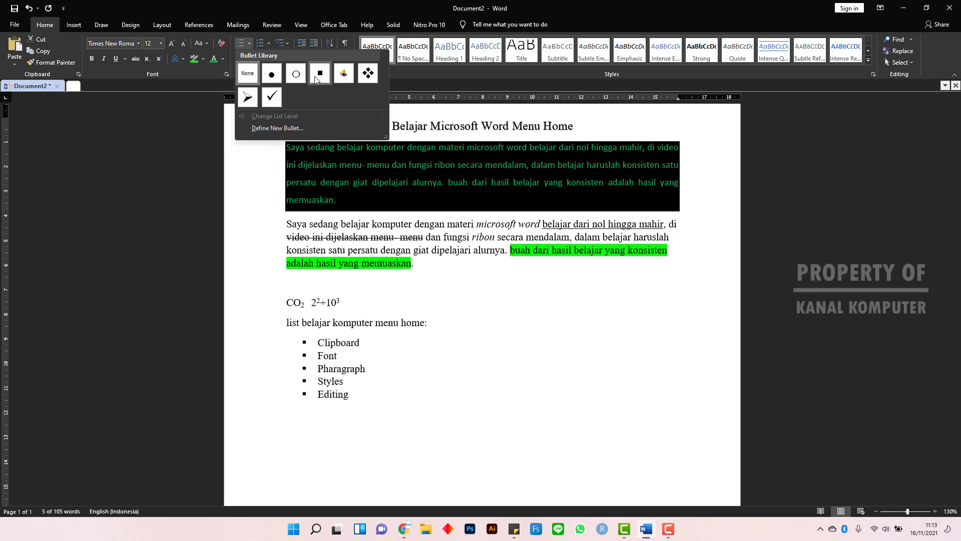
pyautogui.click(276, 102)
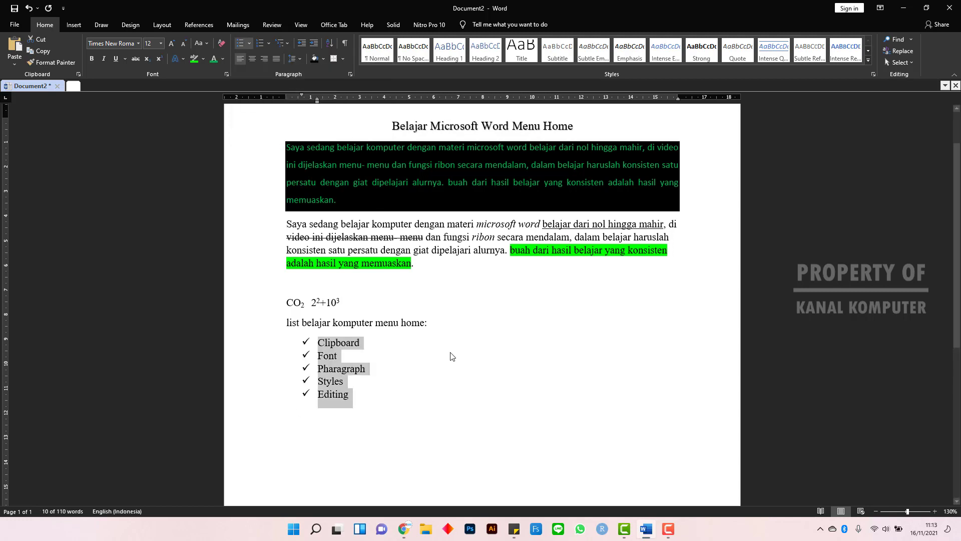
pyautogui.click(371, 391)
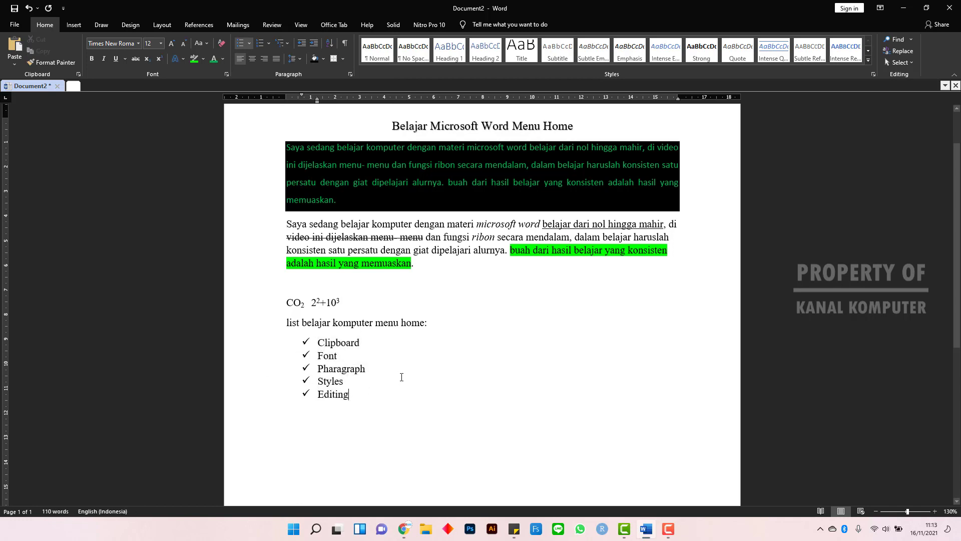
# - Convert the five list items to 1., 2., 3. numbering and switch them to the A., B., C. format
pyautogui.moveTo(352, 391); pyautogui.dragTo(319, 342)
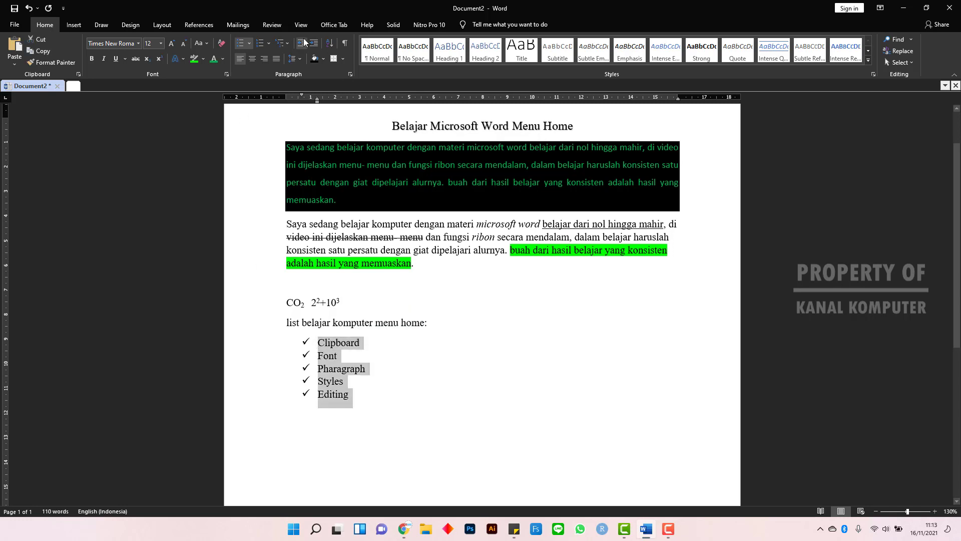
pyautogui.click(270, 43)
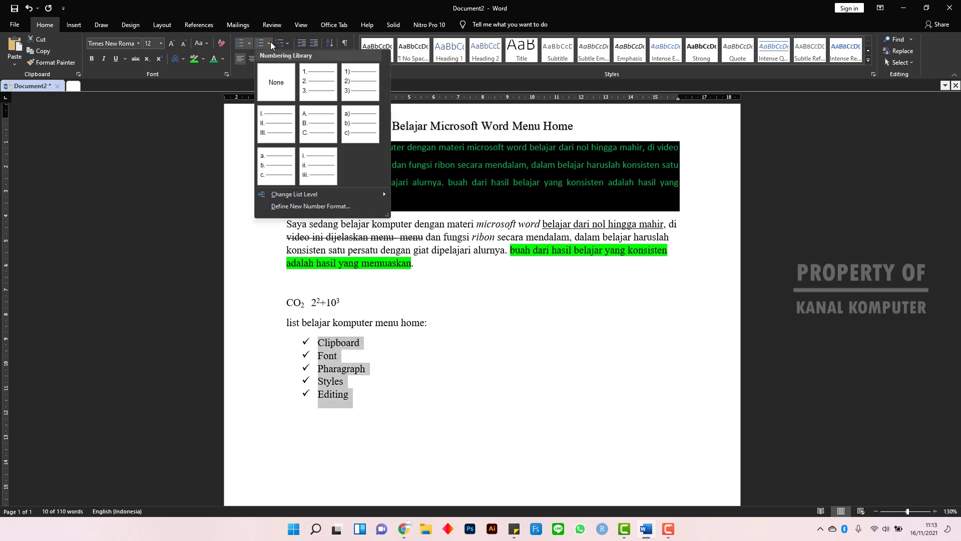
pyautogui.click(316, 86)
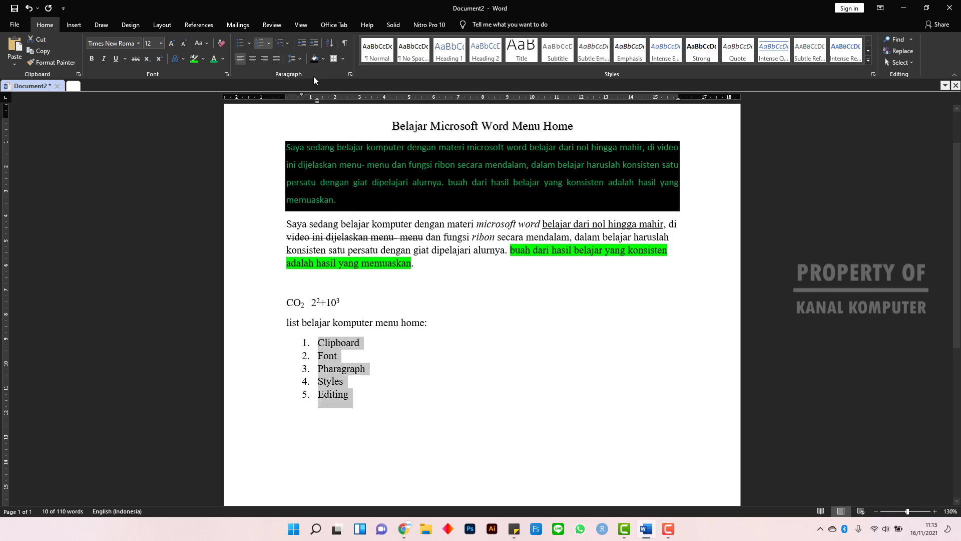
pyautogui.click(269, 44)
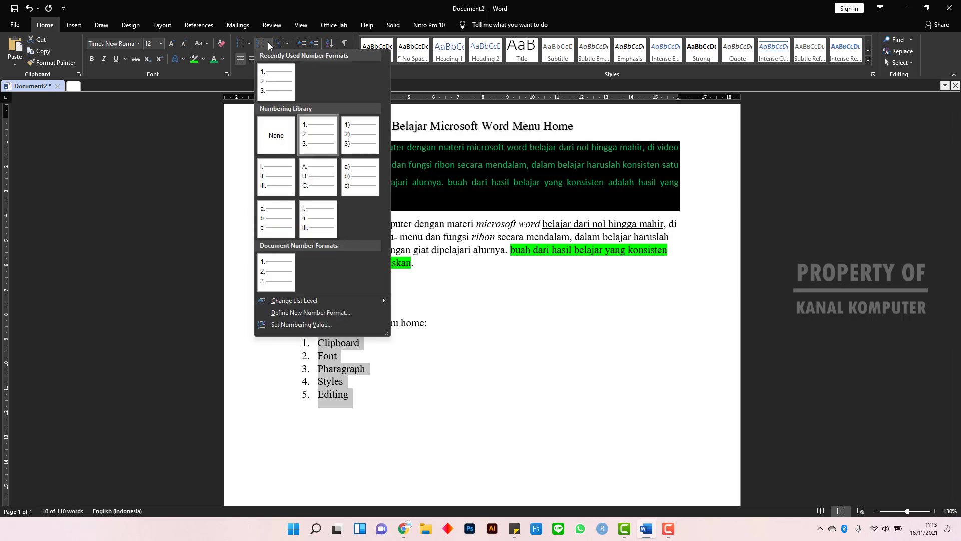
pyautogui.click(318, 176)
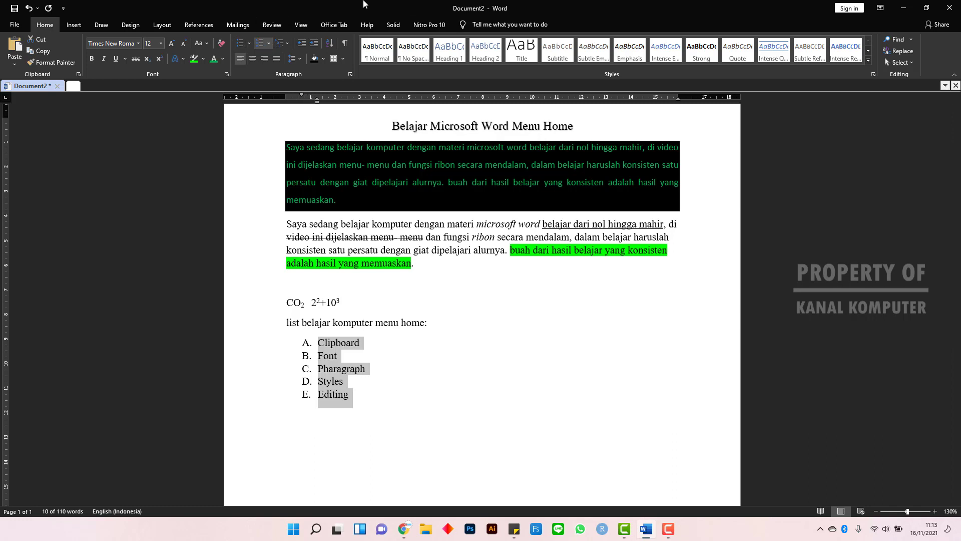
pyautogui.click(251, 44)
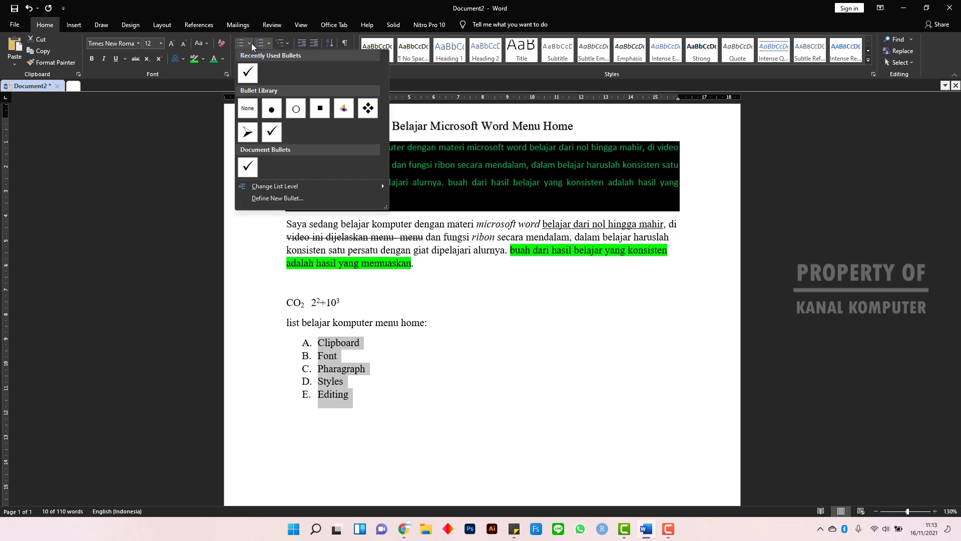
pyautogui.click(279, 4)
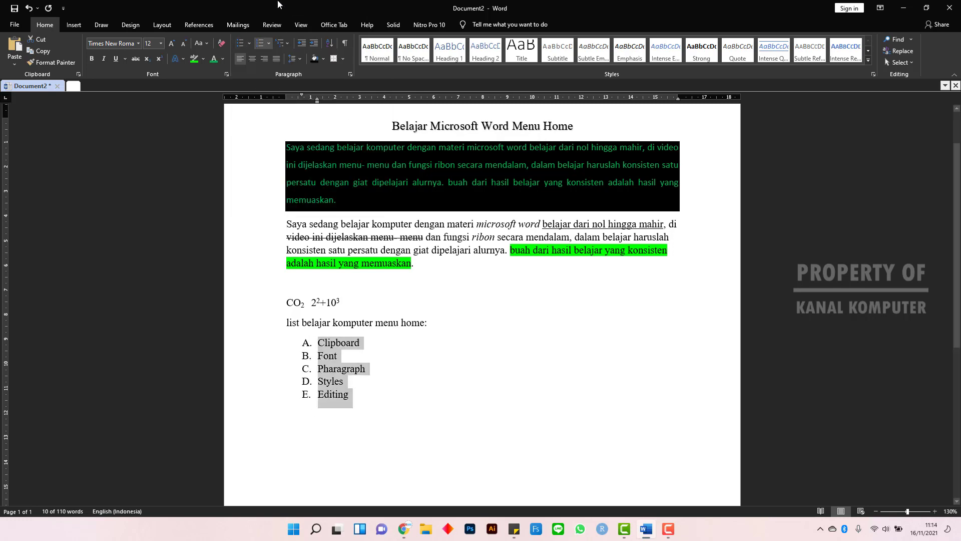
pyautogui.click(271, 44)
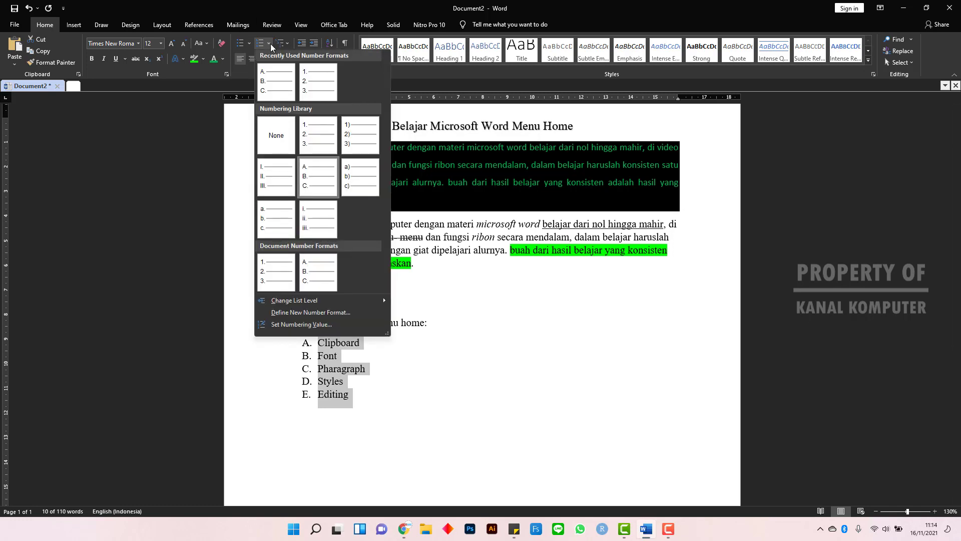
pyautogui.click(405, 4)
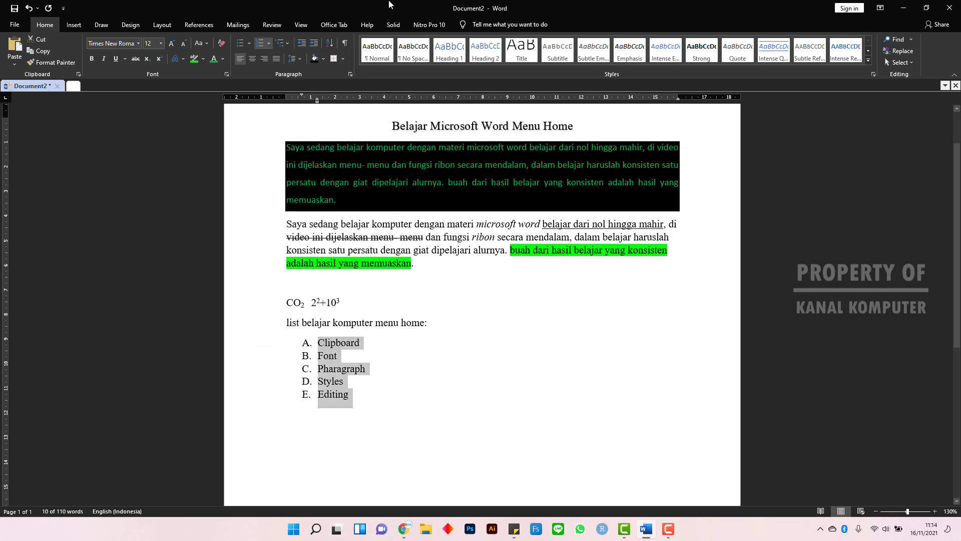
pyautogui.click(287, 46)
pyautogui.click(315, 13)
# - Add an unnumbered line "copy" directly below the Clipboard item
pyautogui.click(375, 345)
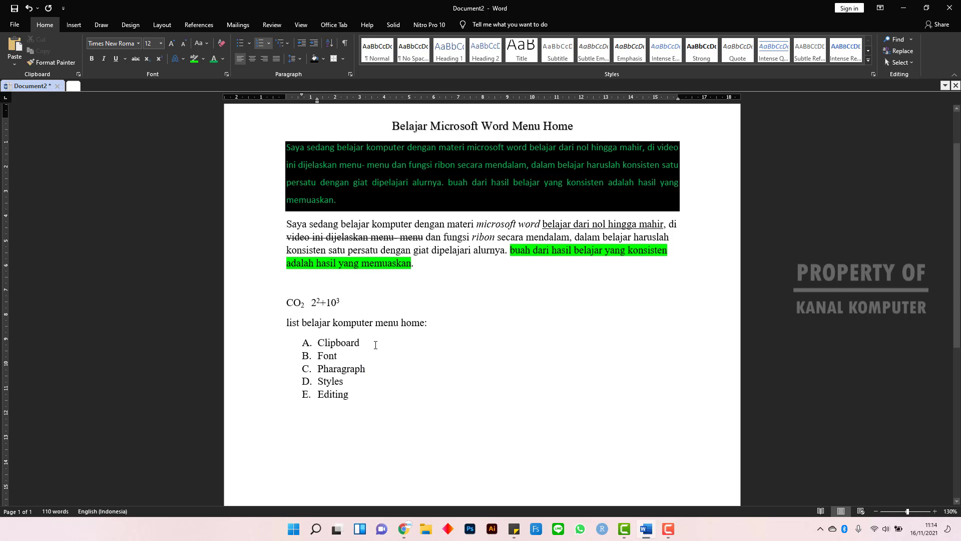
pyautogui.press('Return')
pyautogui.press('BackSpace')
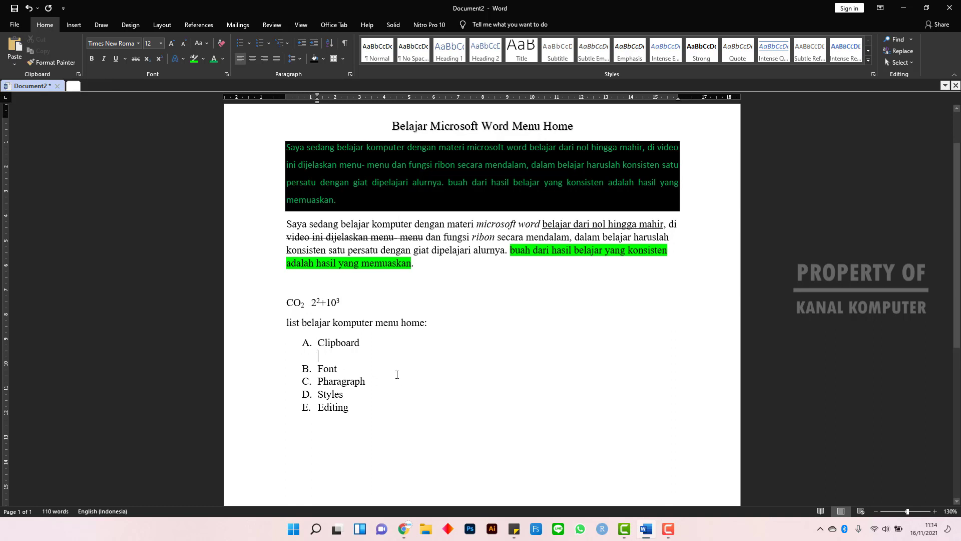
pyautogui.write('c')
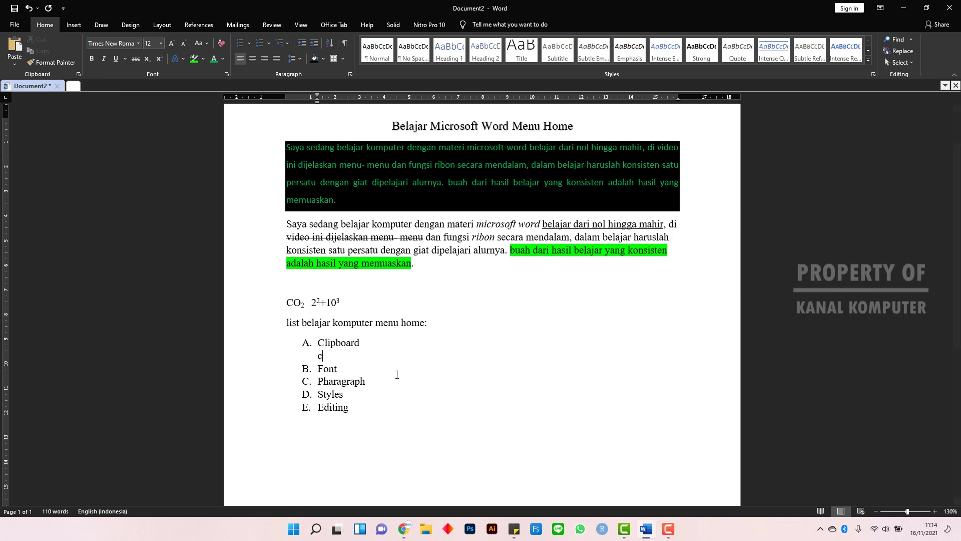
pyautogui.write('opy')
# - Apply the 1., 1.1., 1.1.1. multilevel list format to the "copy" line
pyautogui.doubleClick(338, 356)
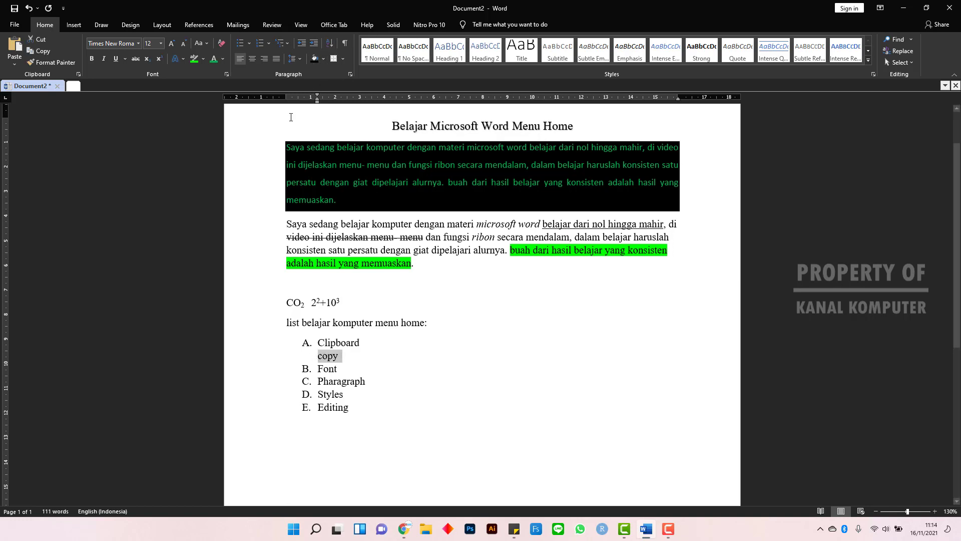
pyautogui.click(289, 44)
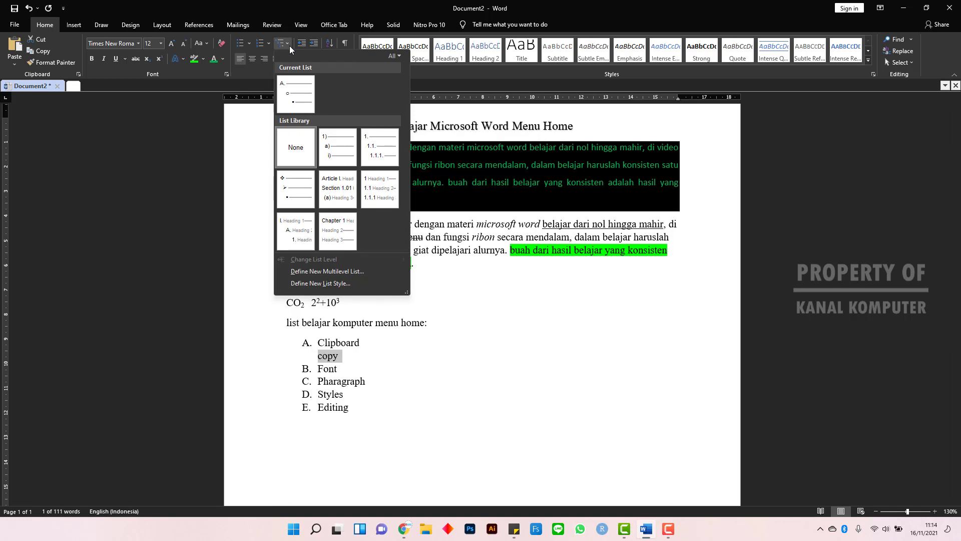
pyautogui.moveTo(381, 156)
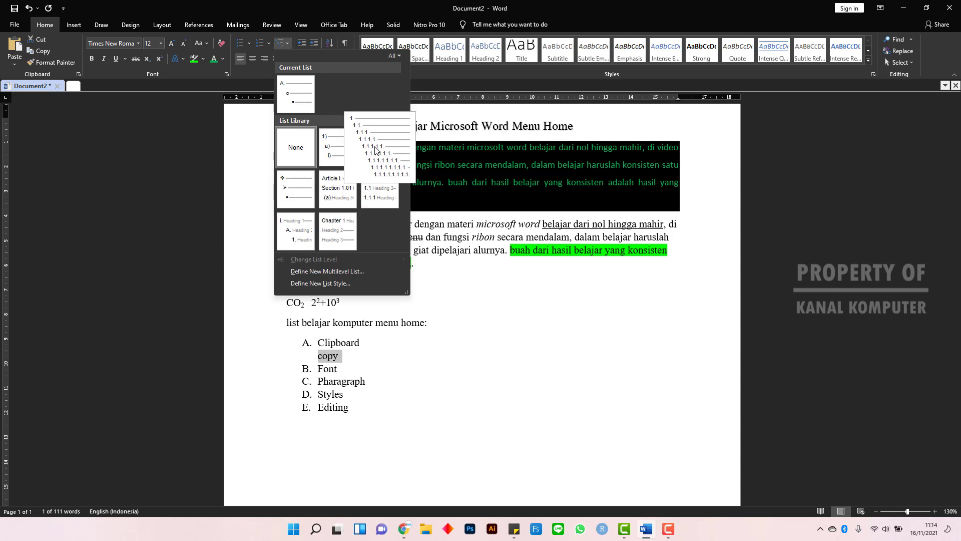
pyautogui.click(375, 149)
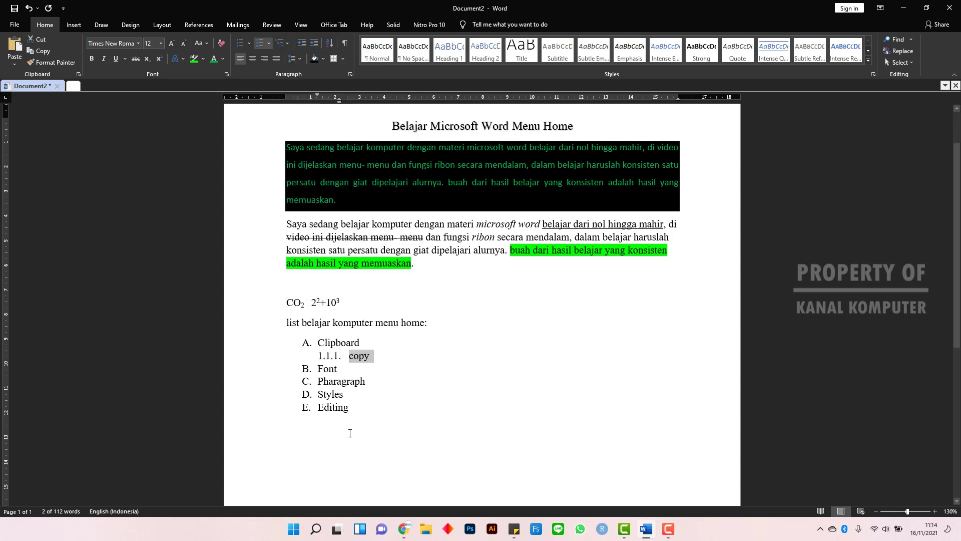
# - Define a new list style for the "copy" line that uses A, B, C, … numbering for the 1st level
pyautogui.click(356, 355)
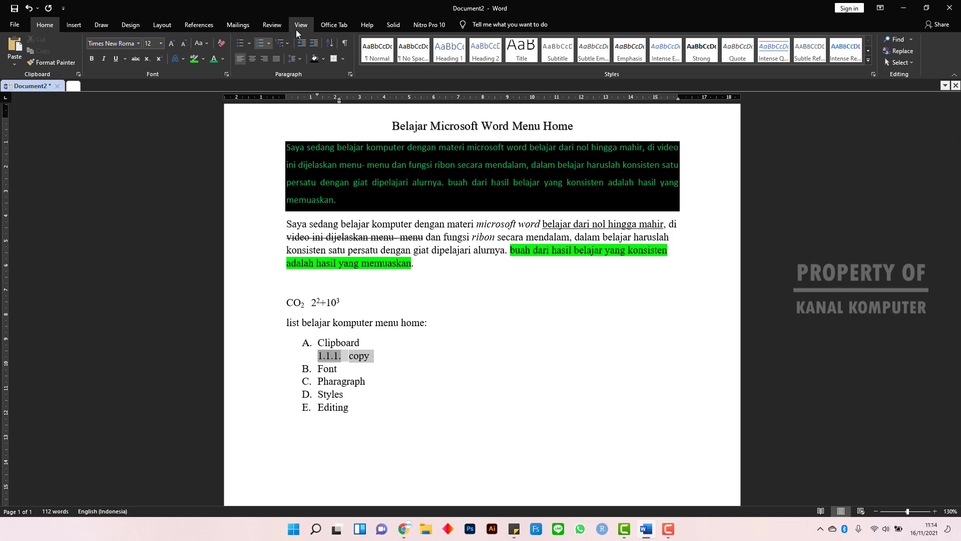
pyautogui.click(289, 42)
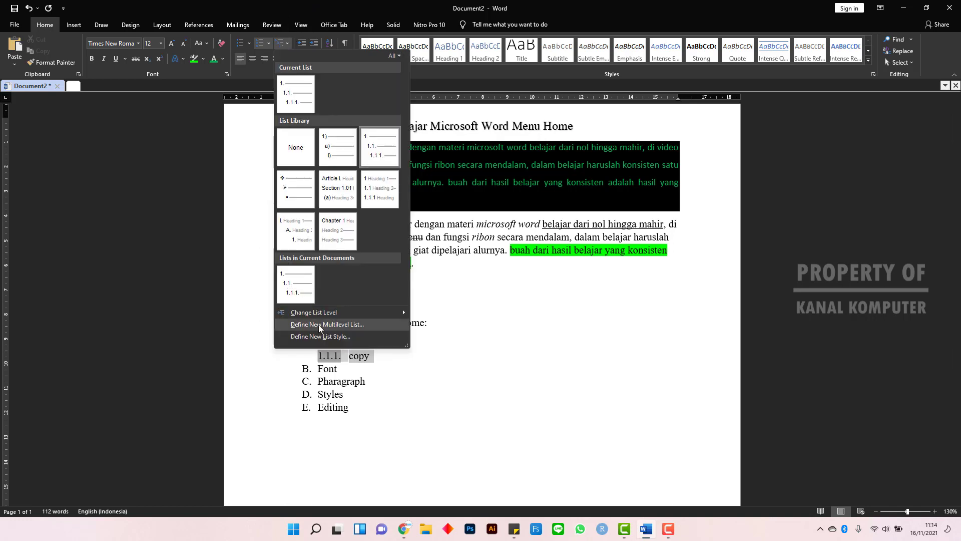
pyautogui.moveTo(323, 314)
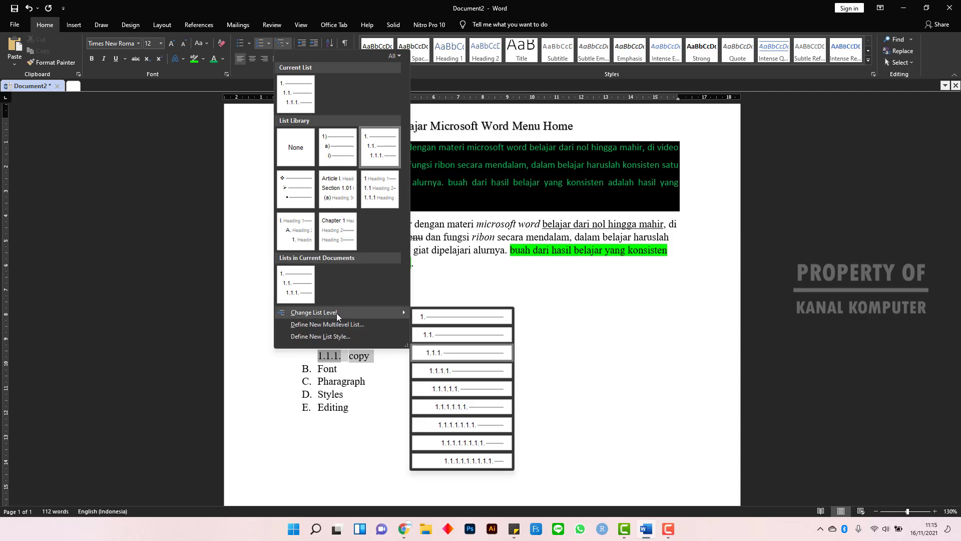
pyautogui.click(346, 337)
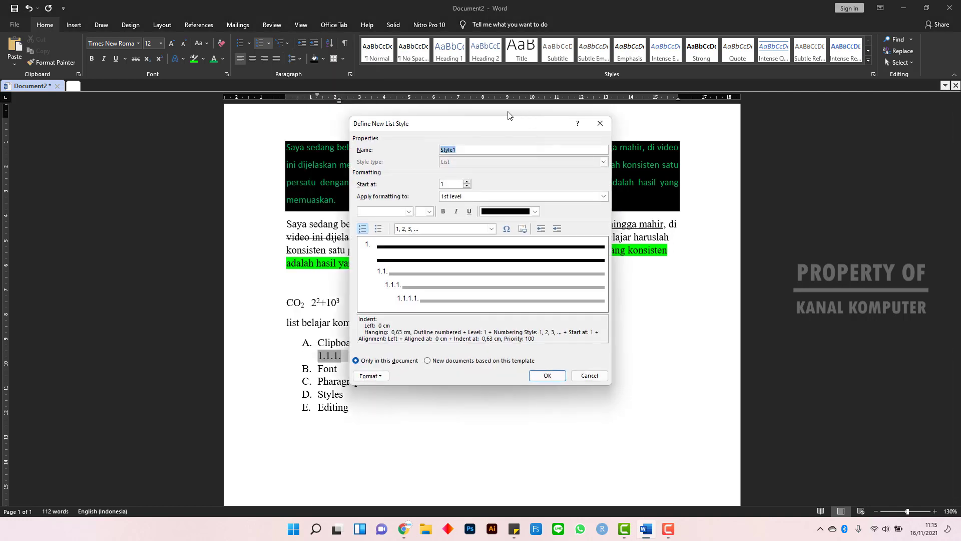
pyautogui.moveTo(501, 122); pyautogui.dragTo(606, 105)
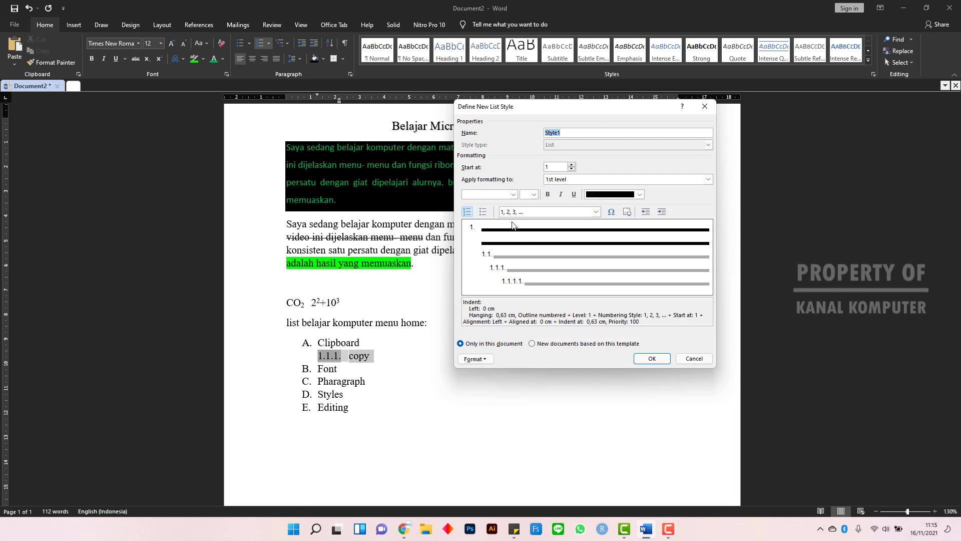
pyautogui.click(596, 211)
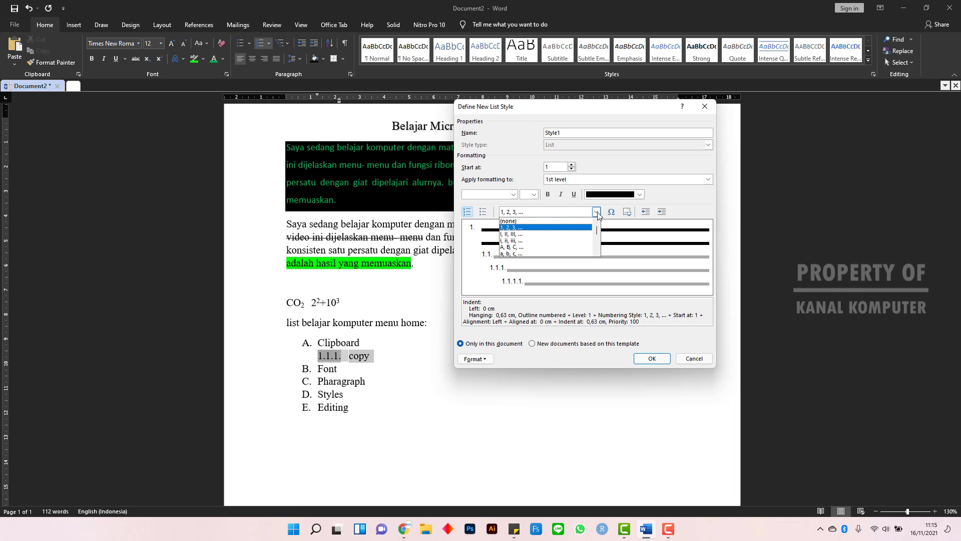
pyautogui.click(561, 247)
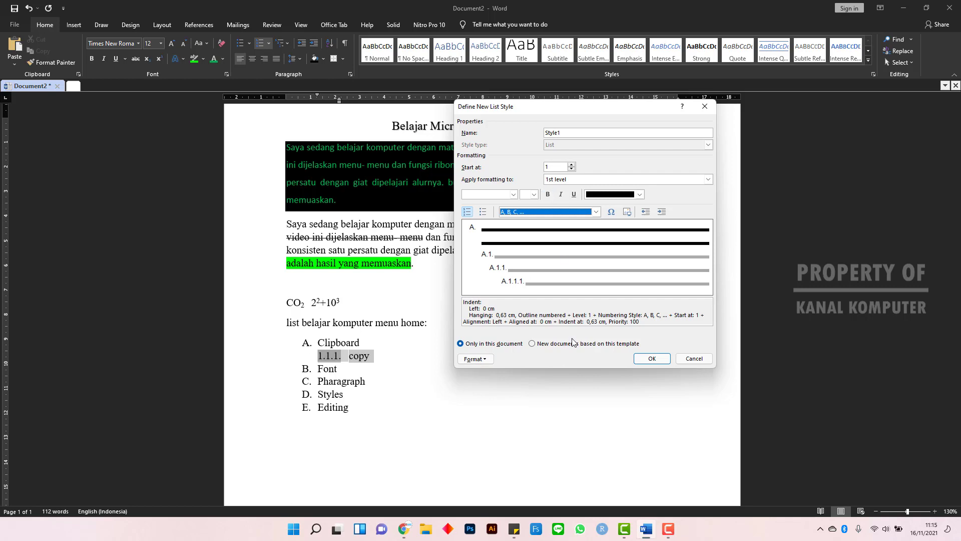
pyautogui.click(645, 359)
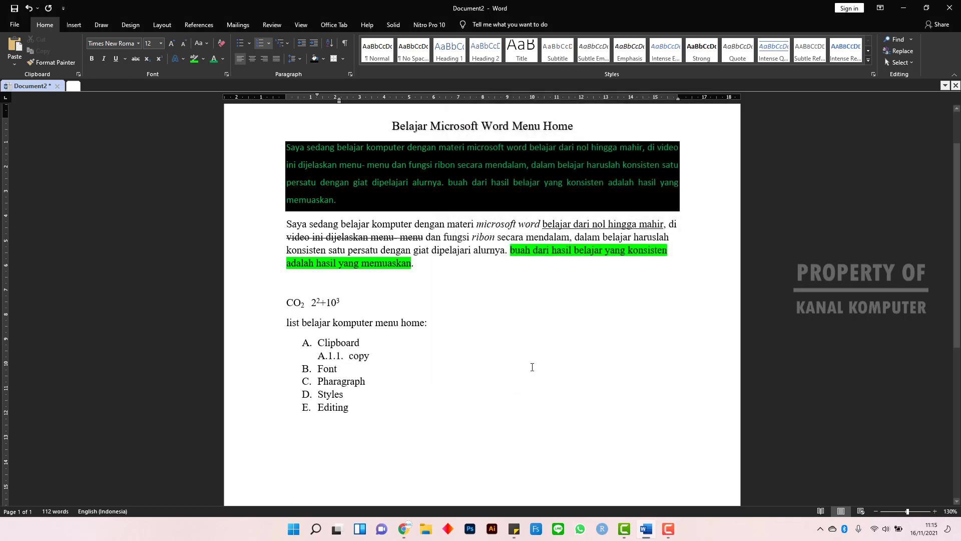
pyautogui.click(379, 351)
pyautogui.click(390, 353)
pyautogui.click(346, 353)
pyautogui.click(283, 43)
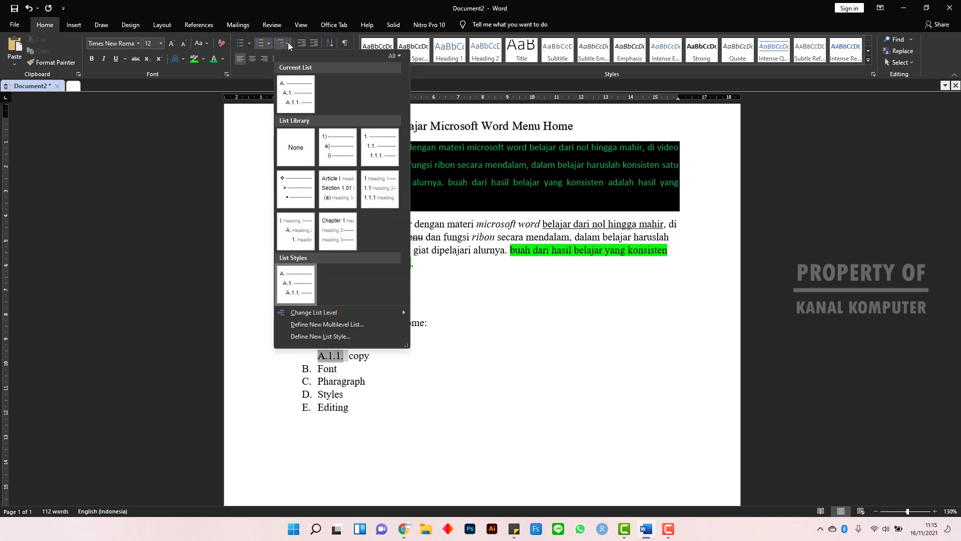
pyautogui.click(364, 336)
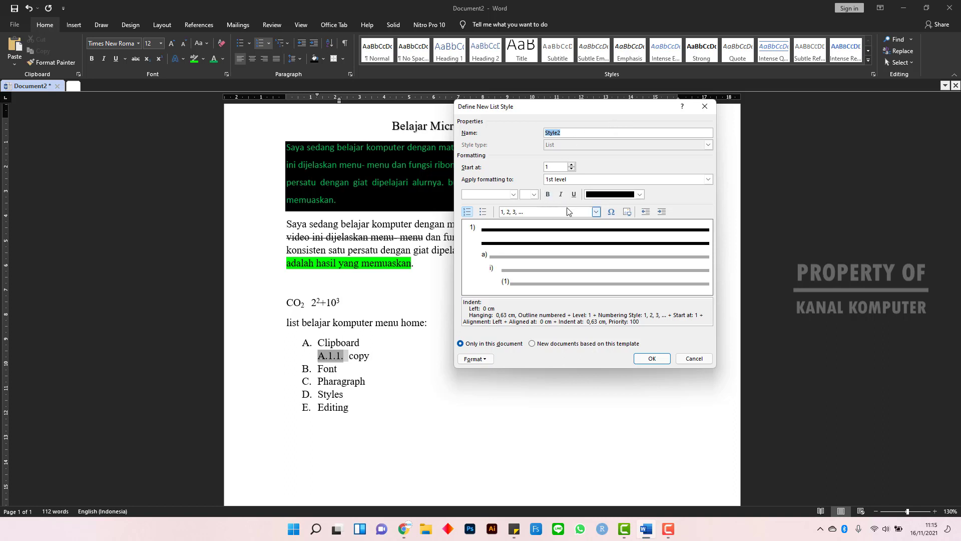
pyautogui.click(514, 195)
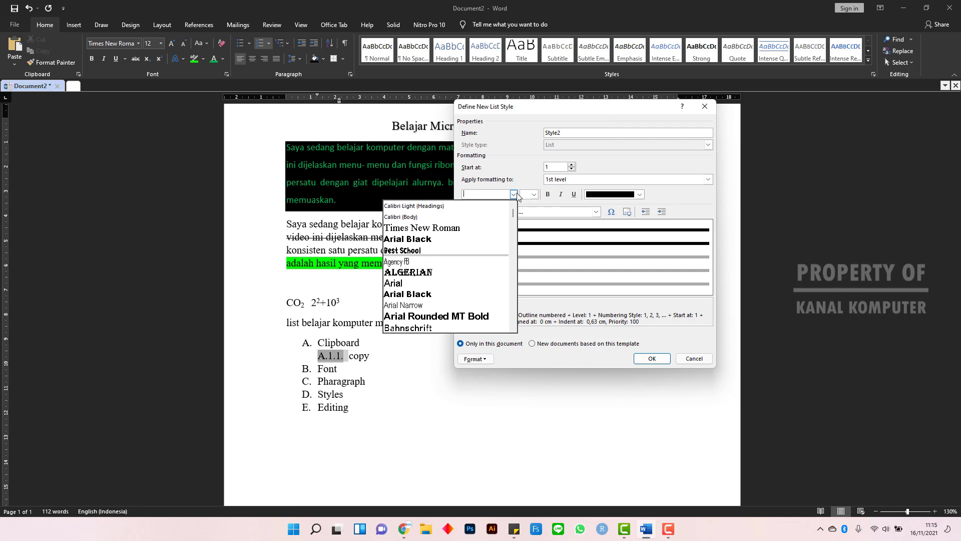
pyautogui.click(521, 180)
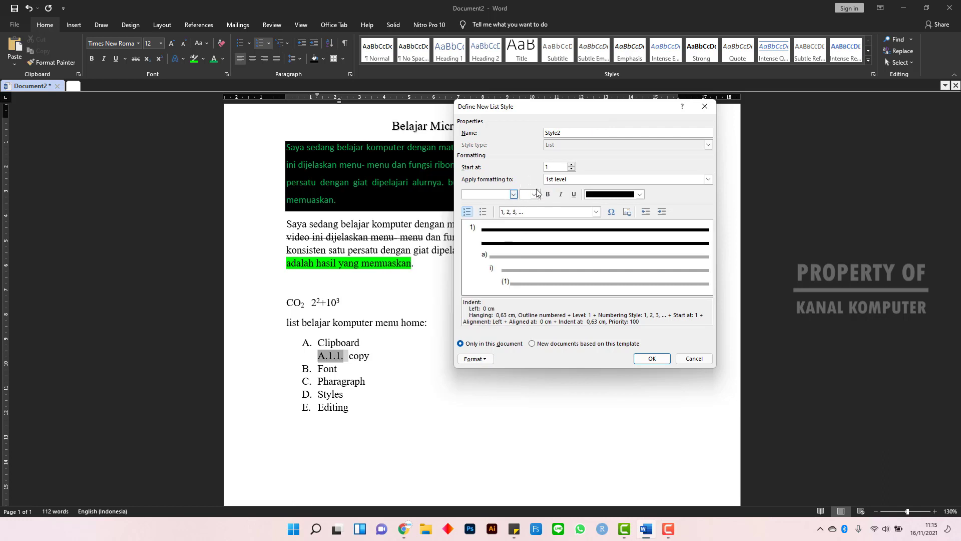
pyautogui.click(534, 195)
pyautogui.click(535, 195)
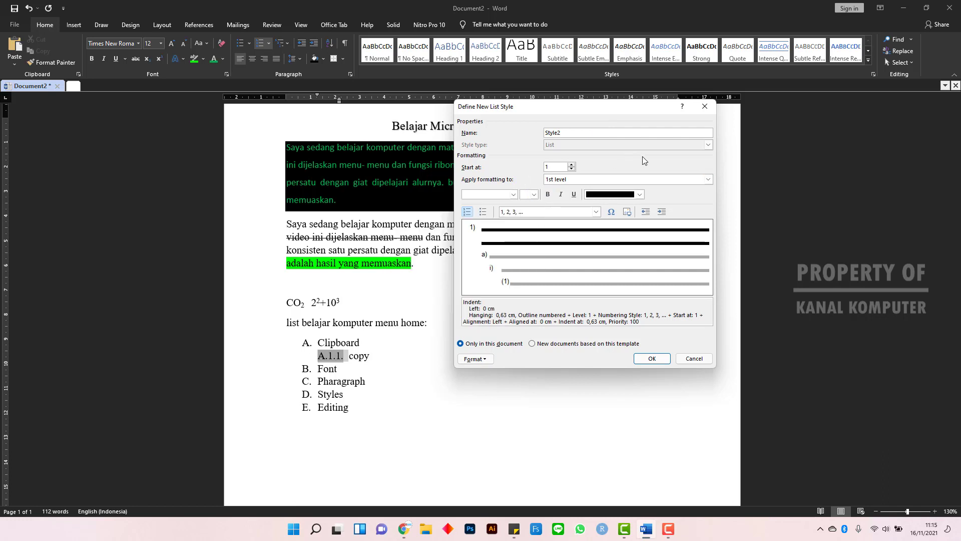
pyautogui.click(695, 357)
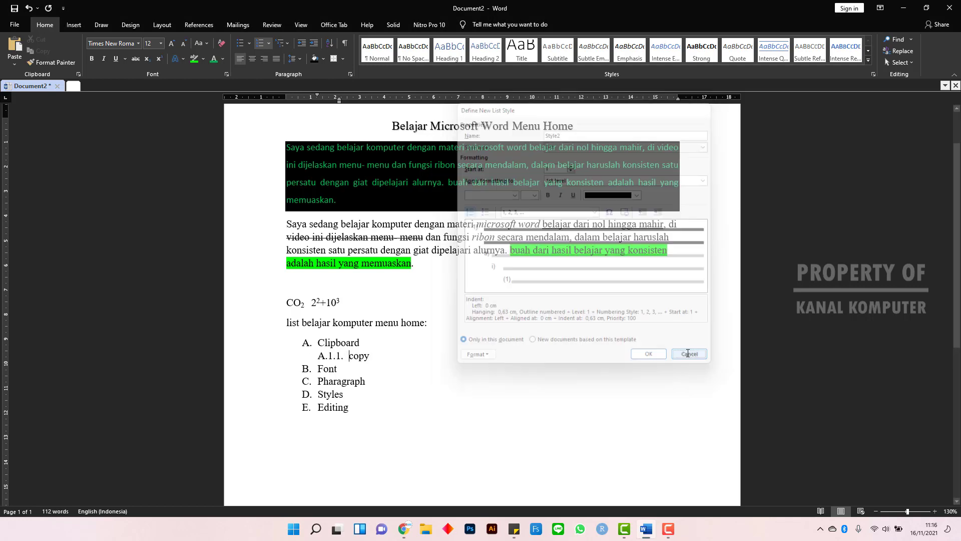
# - Define a new multilevel list for the "copy" line, shortening the level 3 number format to A.1
pyautogui.click(289, 45)
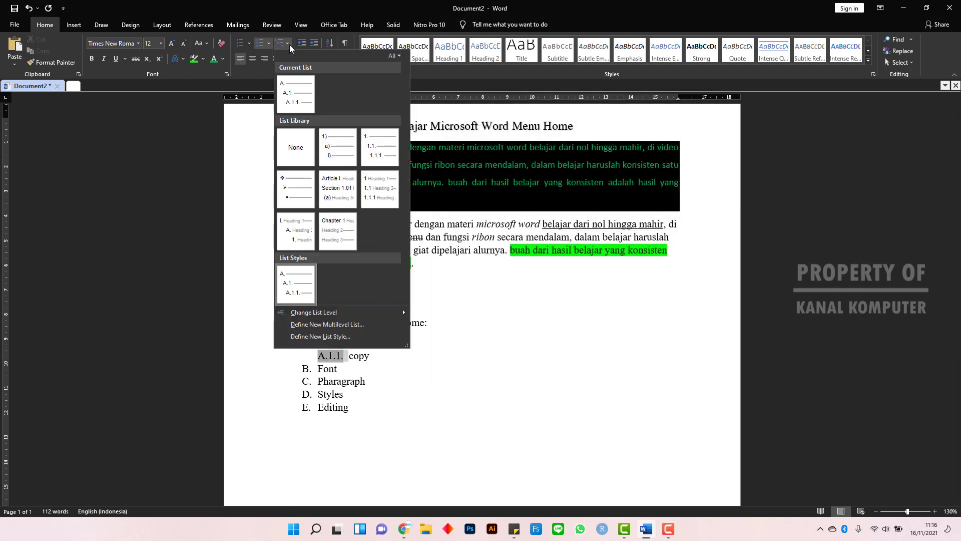
pyautogui.click(365, 324)
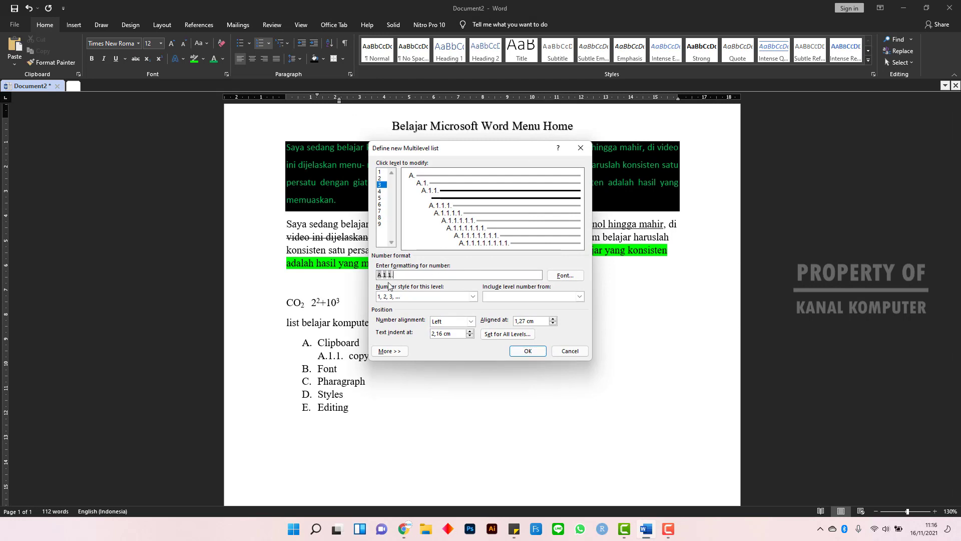
pyautogui.moveTo(479, 150); pyautogui.dragTo(546, 140)
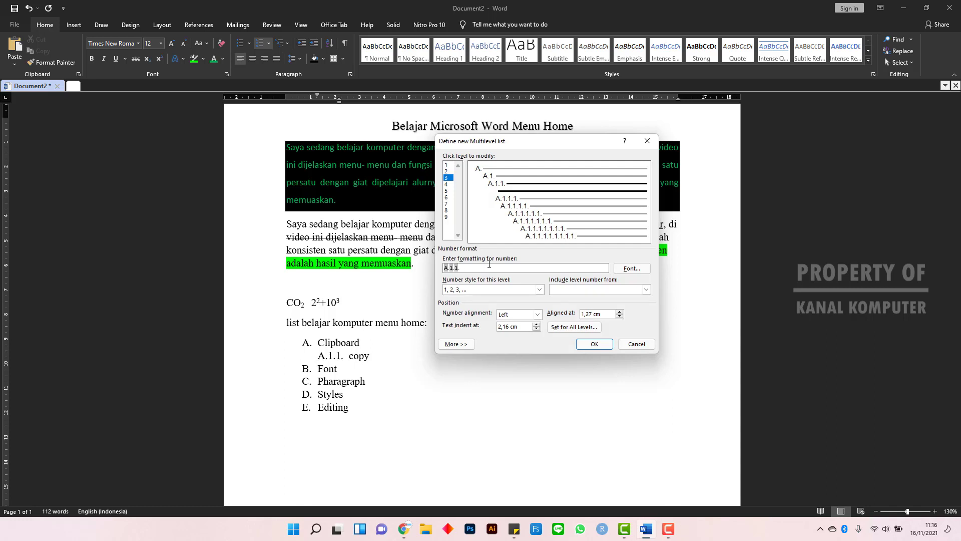
pyautogui.press('BackSpace')
pyautogui.press('BackSpace')
pyautogui.click(593, 344)
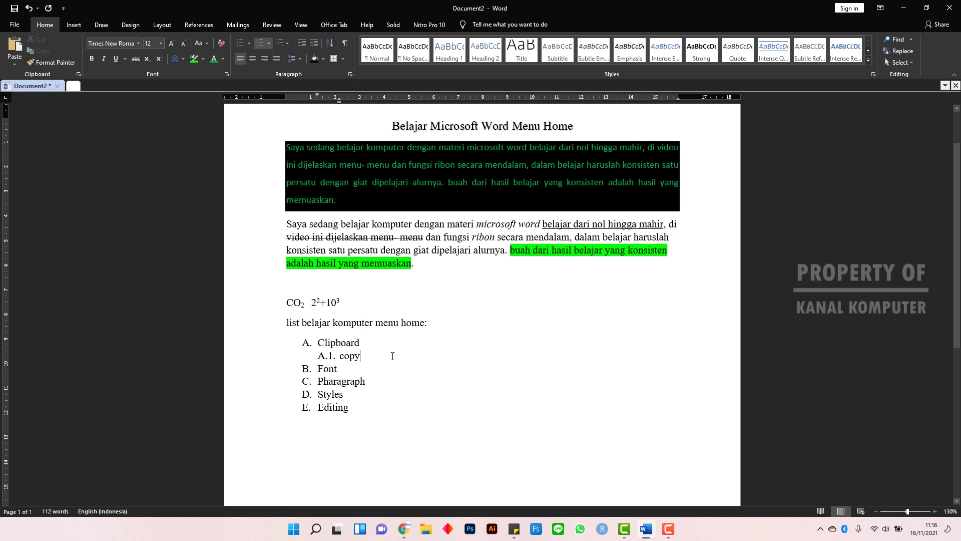
# - Add a second sub-item "paste" at the same list level below the "copy" item
pyautogui.press('Return')
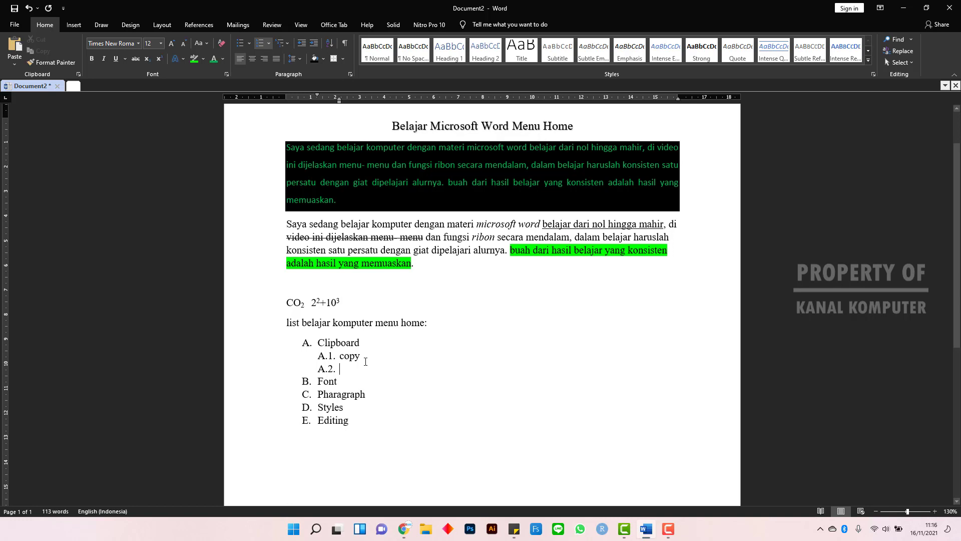
pyautogui.write('paste')
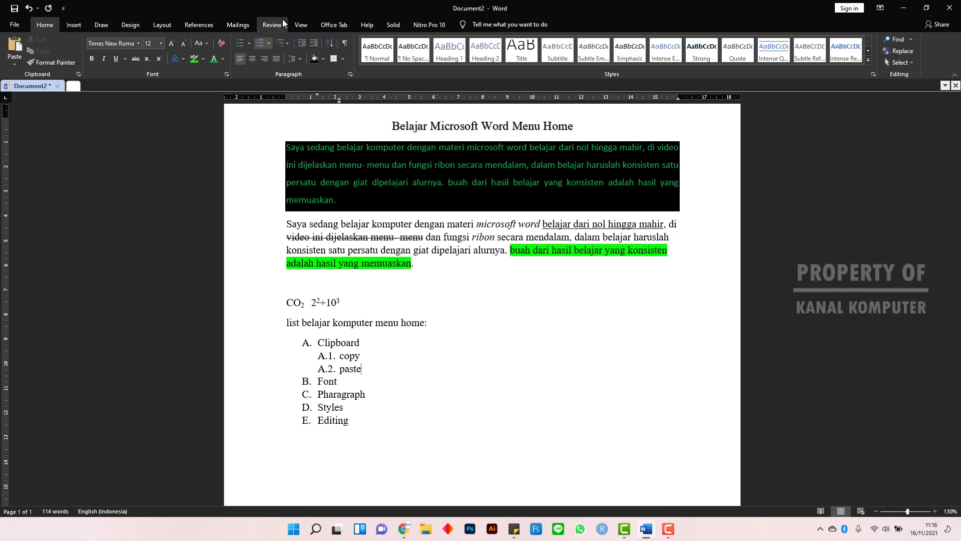
pyautogui.click(288, 44)
pyautogui.click(289, 44)
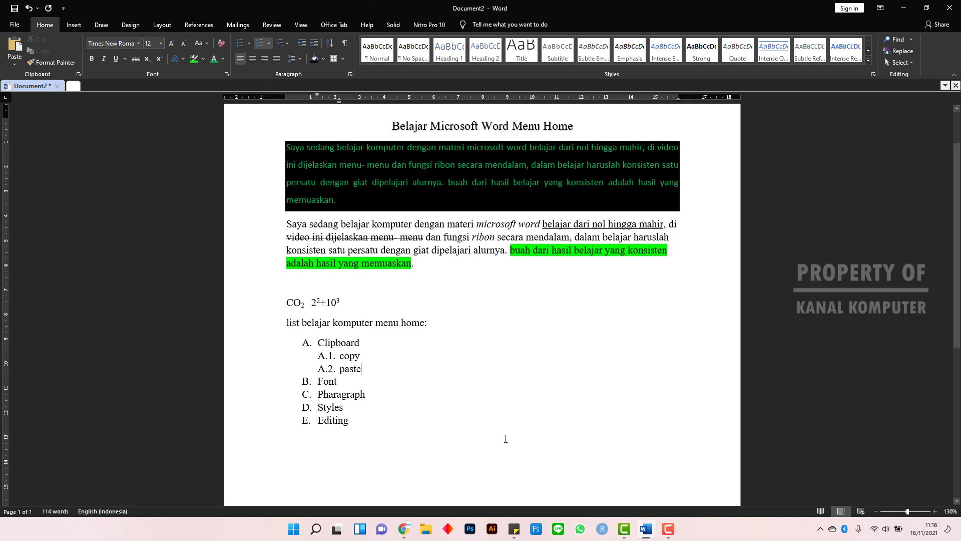
# - Add an empty line without numbering directly below the Editing item
pyautogui.scroll(-1, 449, 401)
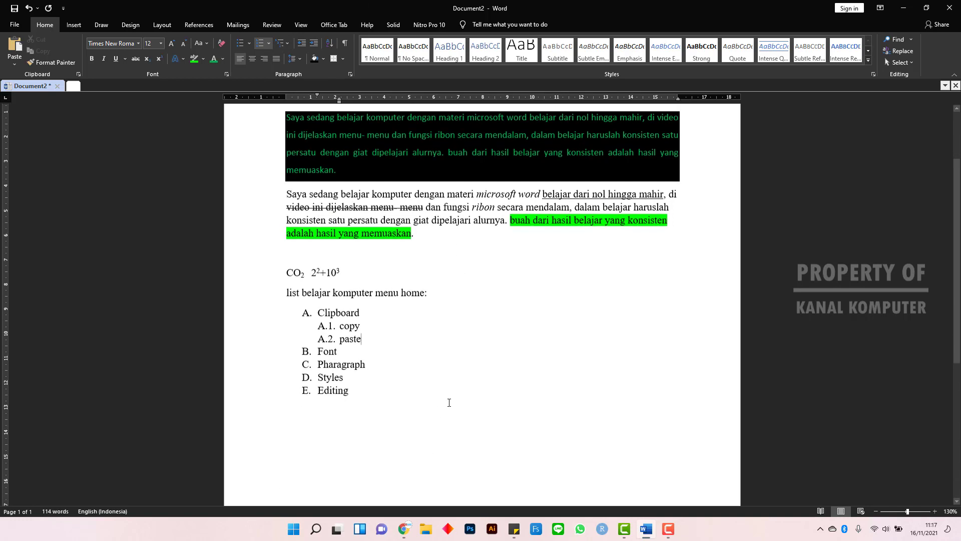
pyautogui.click(419, 397)
pyautogui.press('Return')
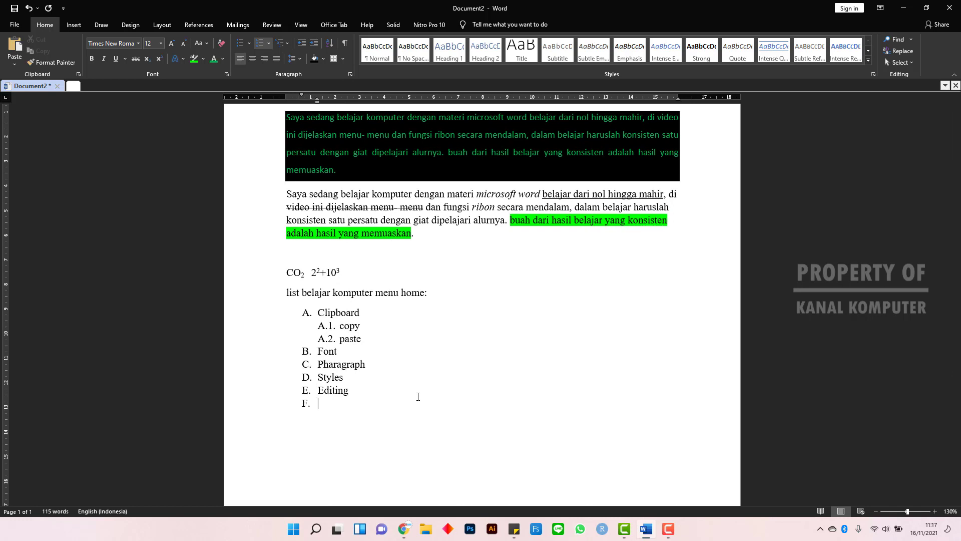
pyautogui.press('BackSpace')
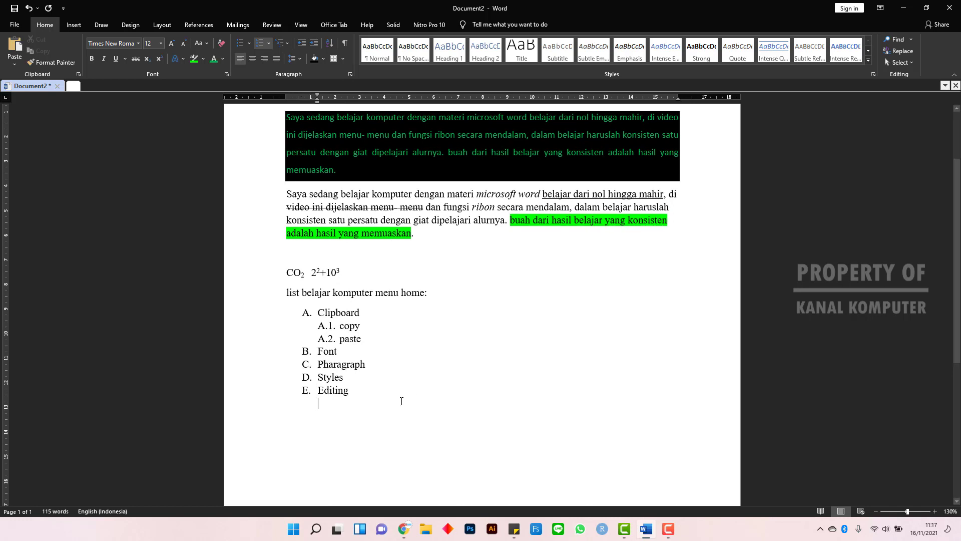
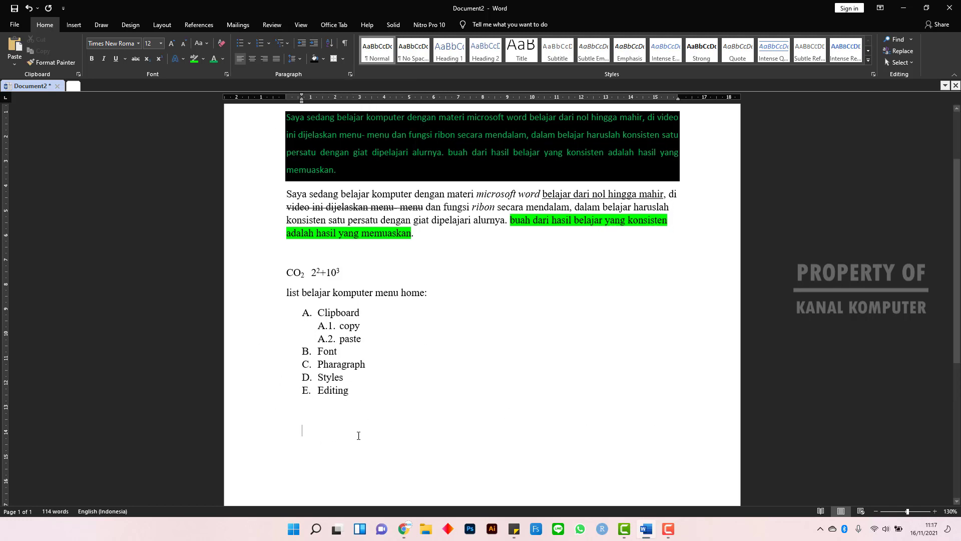
# - Increase the indent of the paragraph below the shaded one by one level and decrease it back to the margin
pyautogui.click(286, 194)
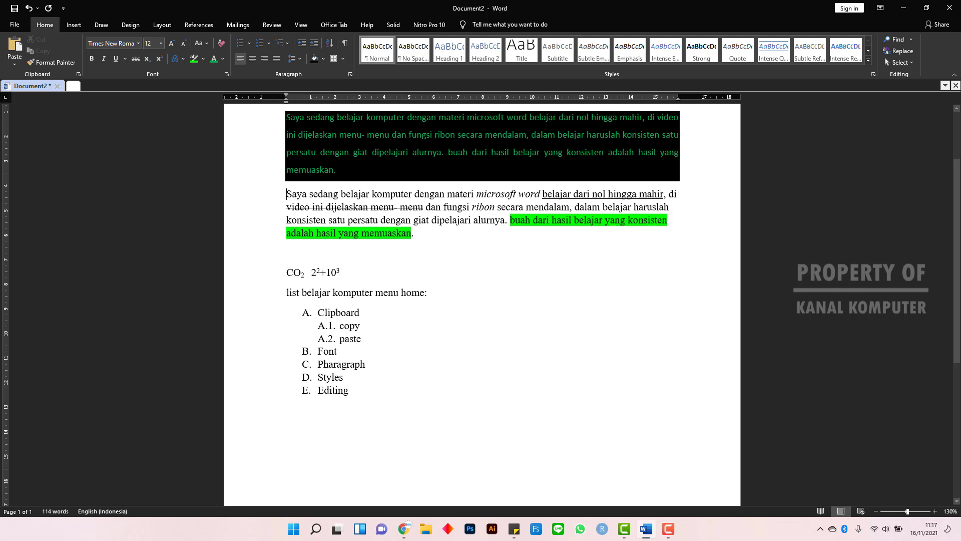
pyautogui.click(313, 44)
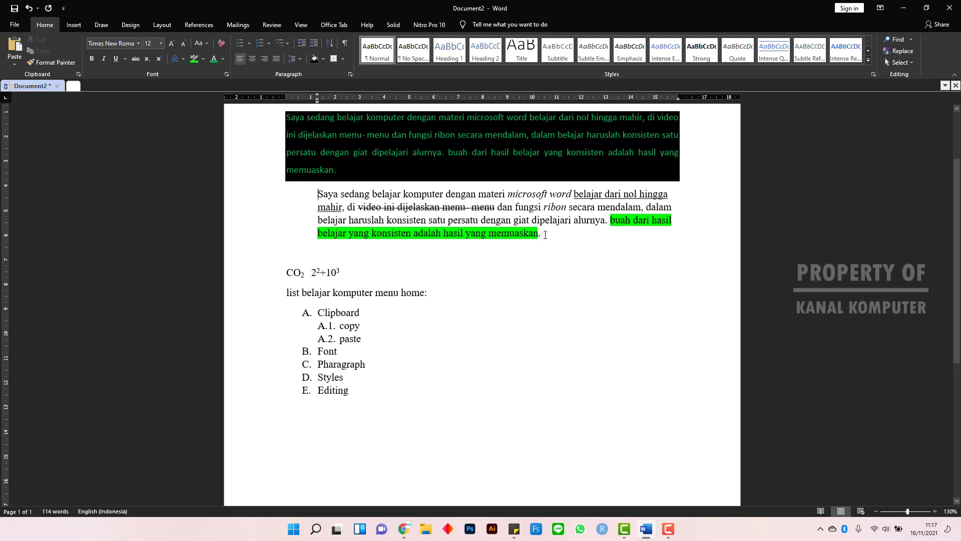
pyautogui.moveTo(564, 231); pyautogui.dragTo(304, 191)
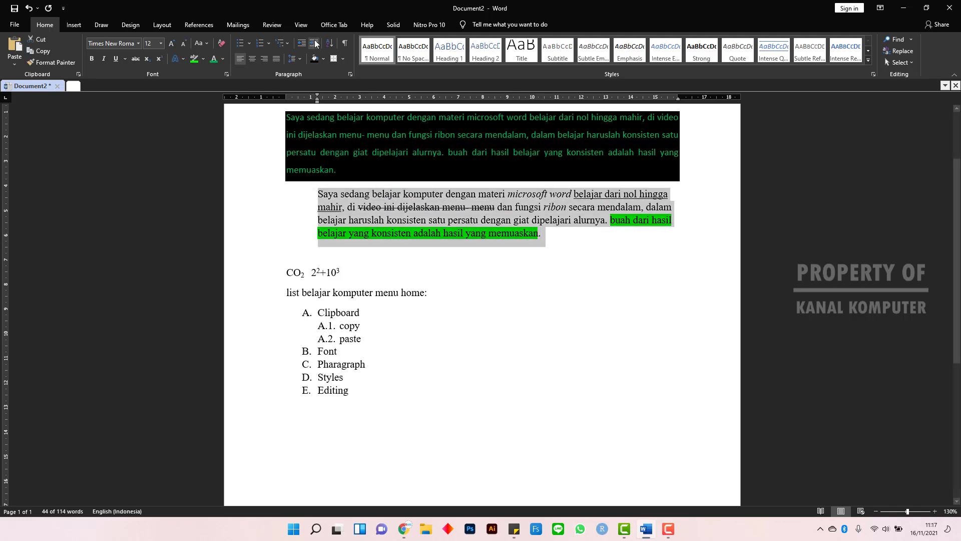
pyautogui.click(300, 44)
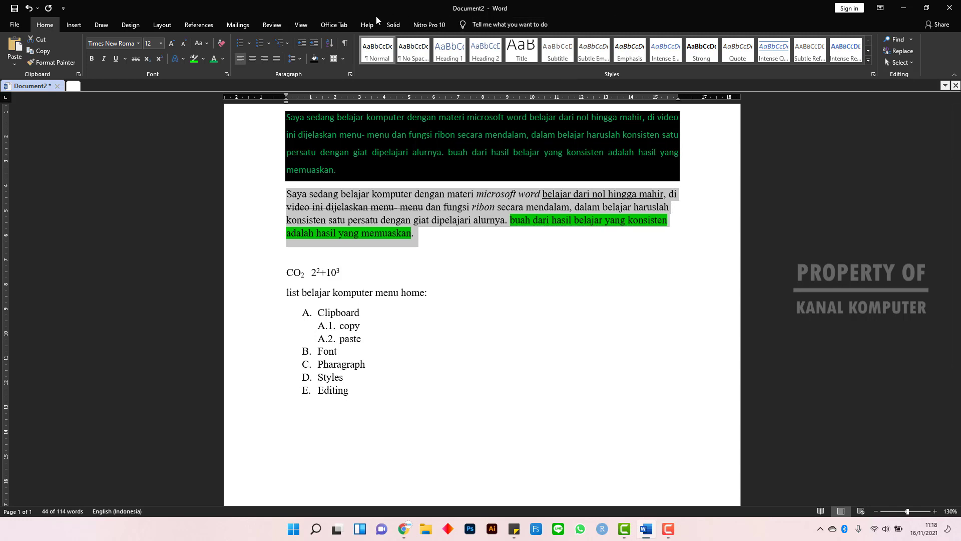
# - Sort the whole list from Clipboard to Editing by paragraphs as text in descending order
pyautogui.click(355, 391)
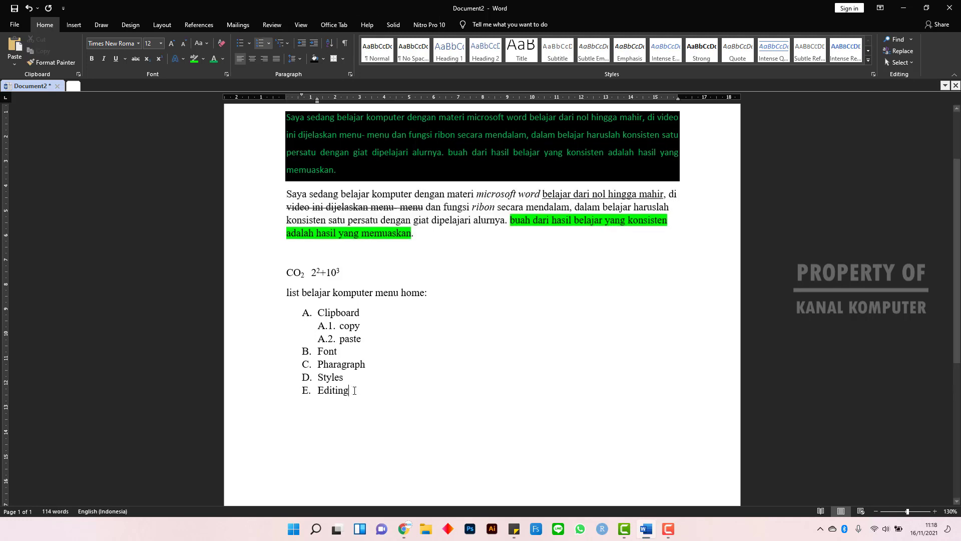
pyautogui.moveTo(355, 390); pyautogui.dragTo(297, 313)
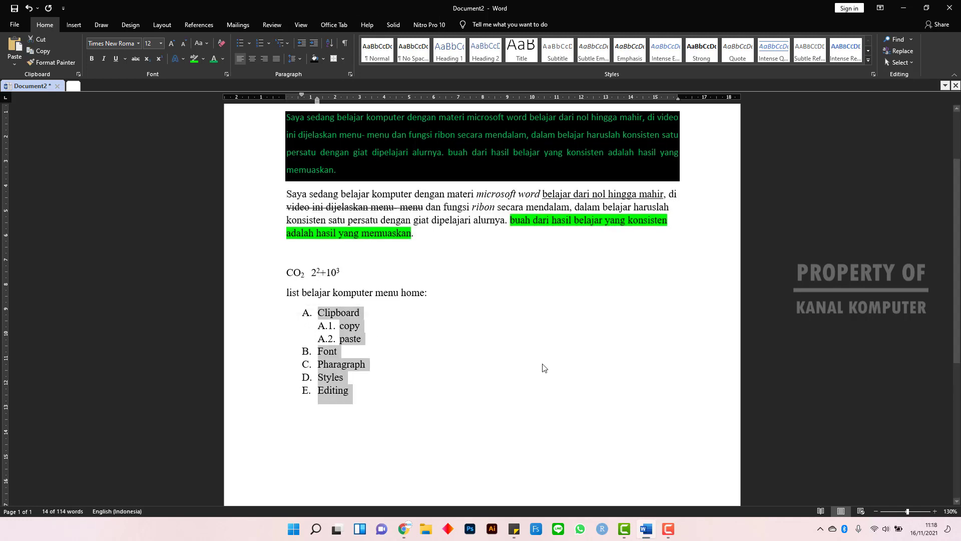
pyautogui.click(329, 46)
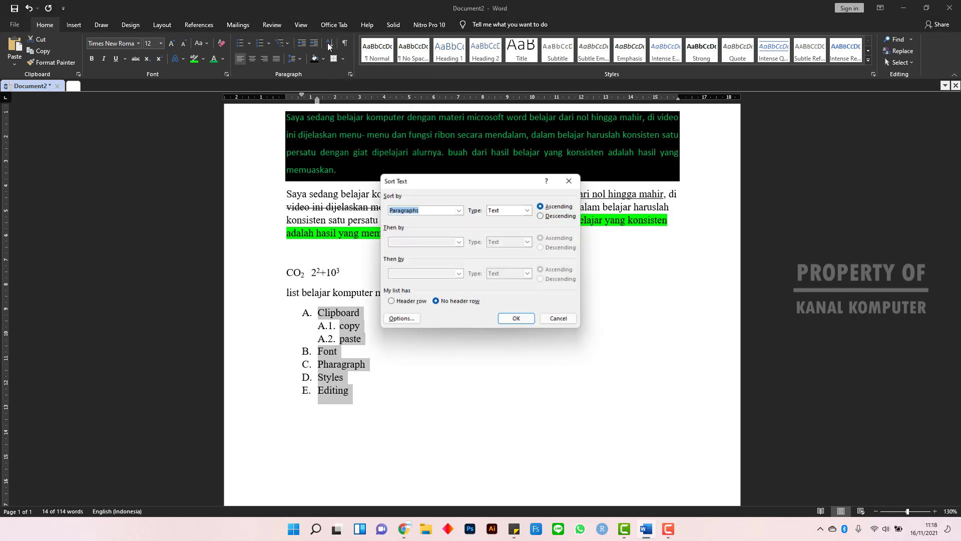
pyautogui.moveTo(488, 183); pyautogui.dragTo(571, 148)
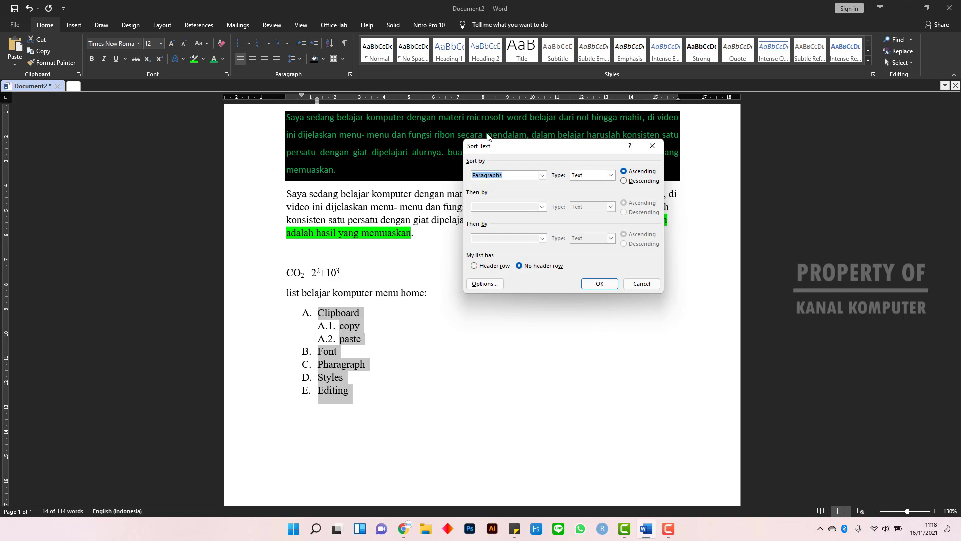
pyautogui.click(624, 180)
pyautogui.click(600, 283)
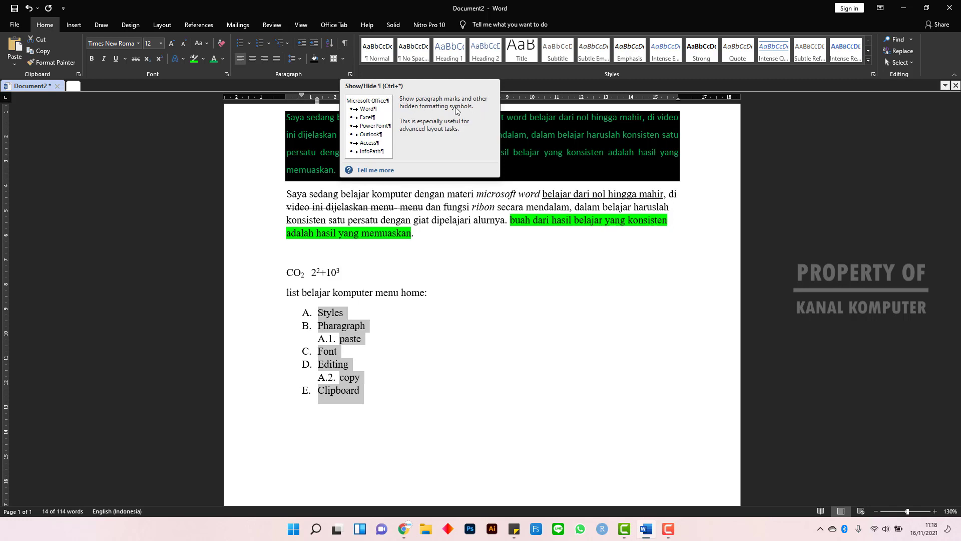
# - Show paragraph marks and other hidden formatting symbols in the document
pyautogui.click(345, 44)
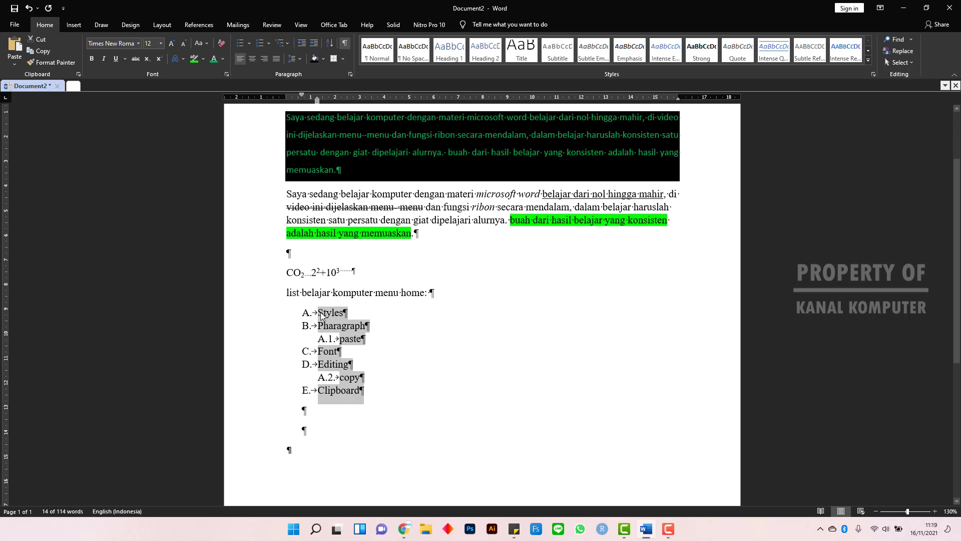
# - Hide the paragraph marks and other formatting symbols in the document
pyautogui.scroll(2, 344, 326)
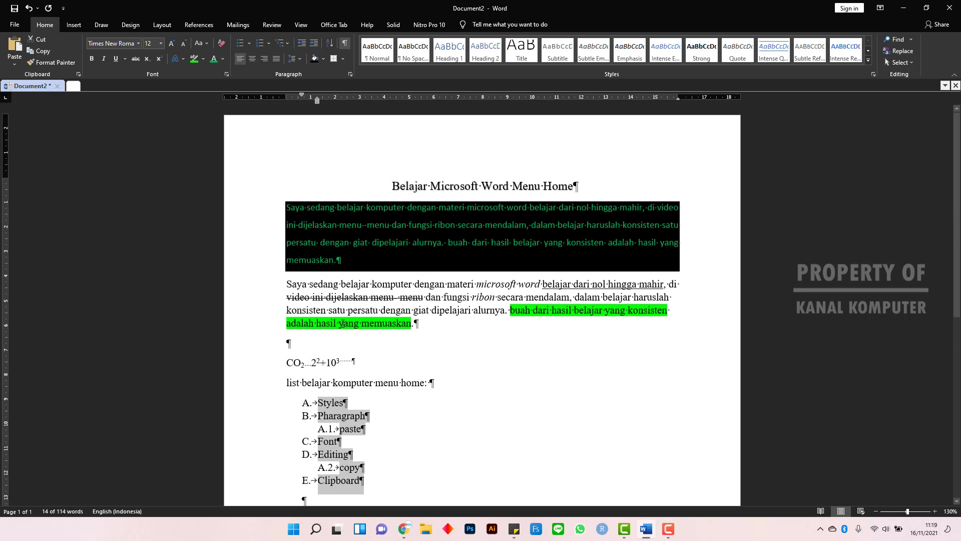
pyautogui.scroll(-2, 343, 327)
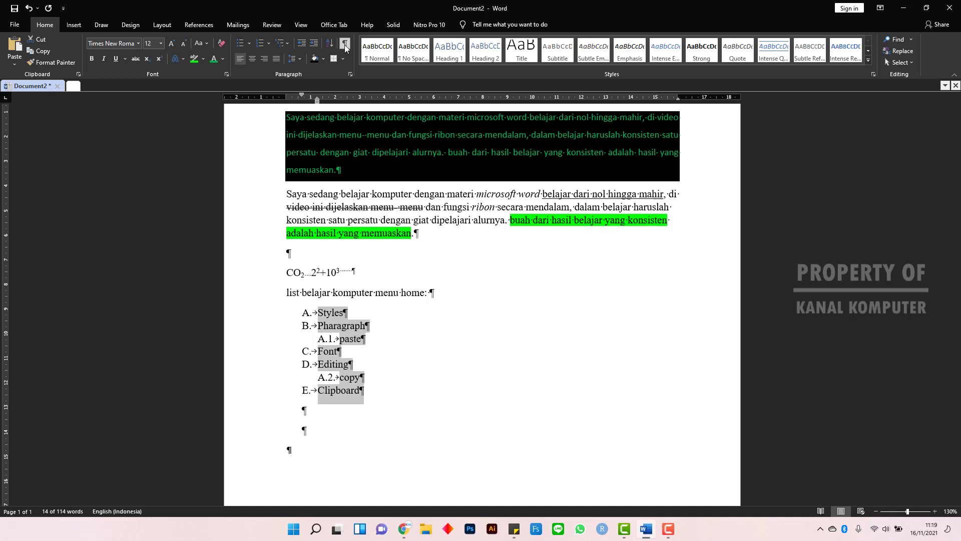
pyautogui.click(345, 44)
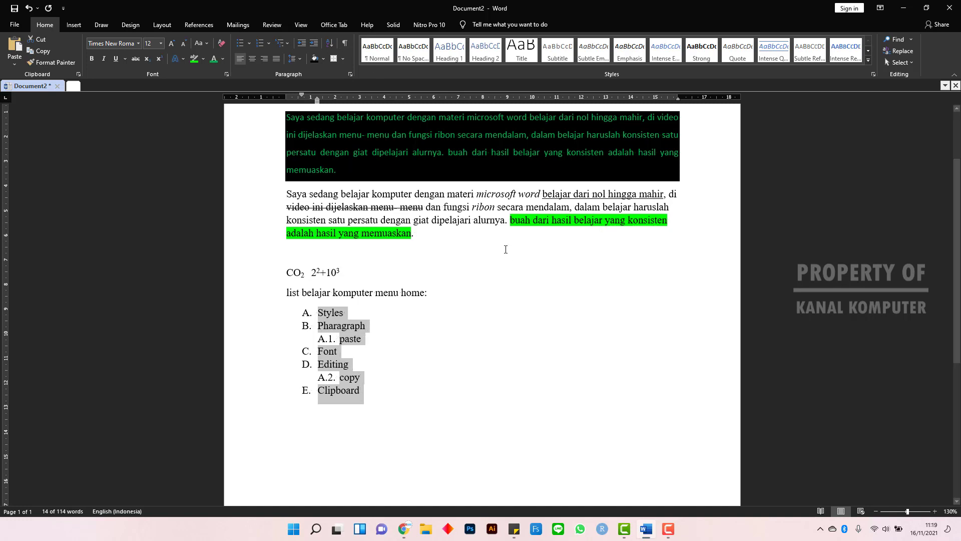
# - Apply the Emphasis style to the entire black-shaded paragraph below the title
pyautogui.scroll(2, 495, 305)
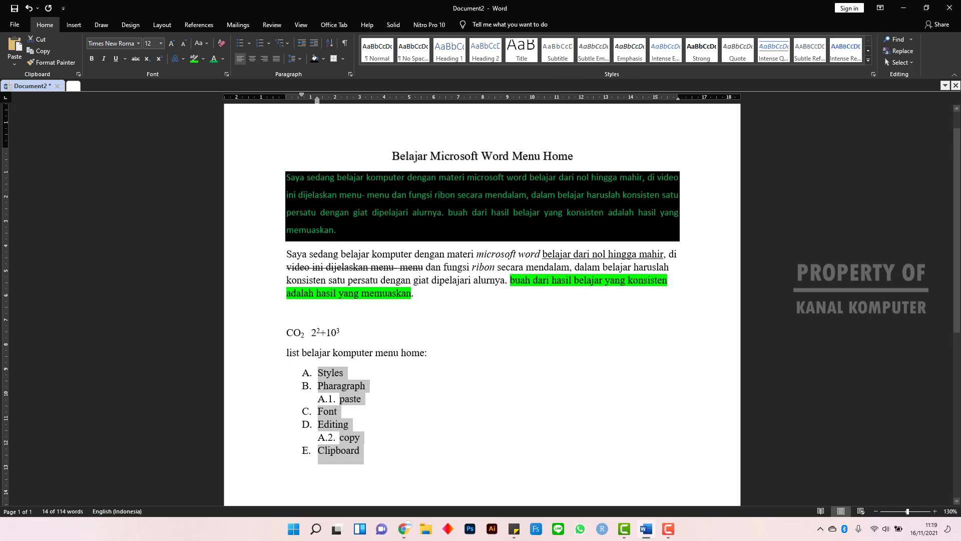
pyautogui.moveTo(338, 230); pyautogui.dragTo(287, 178)
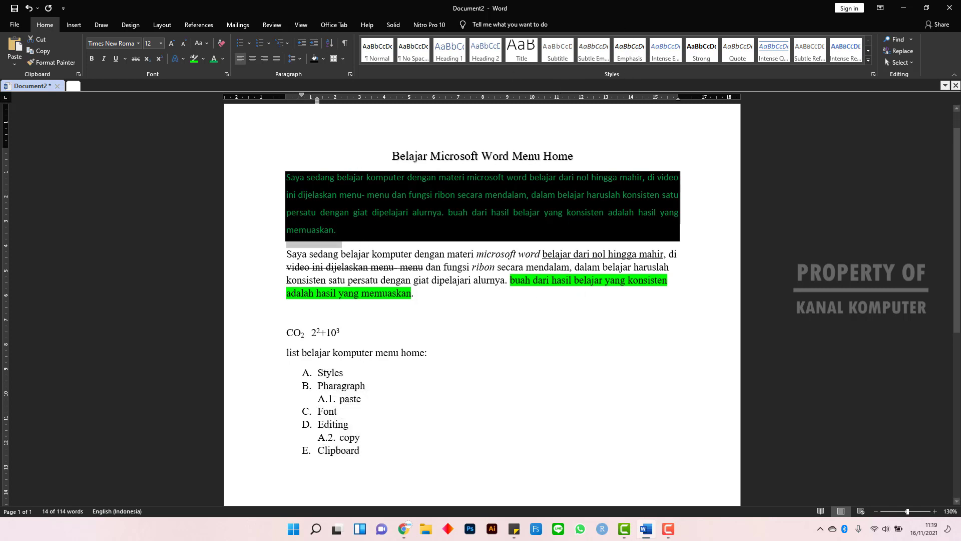
pyautogui.click(596, 56)
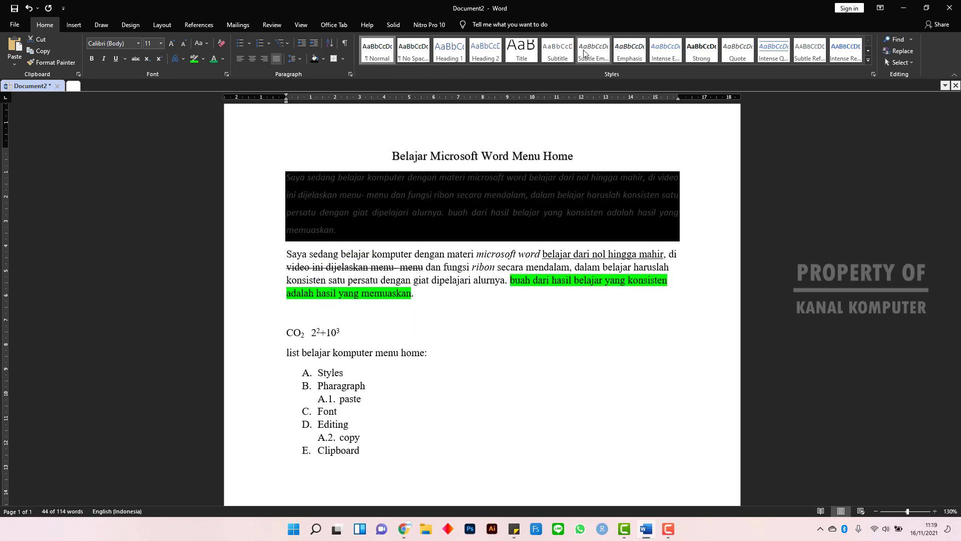
pyautogui.click(632, 54)
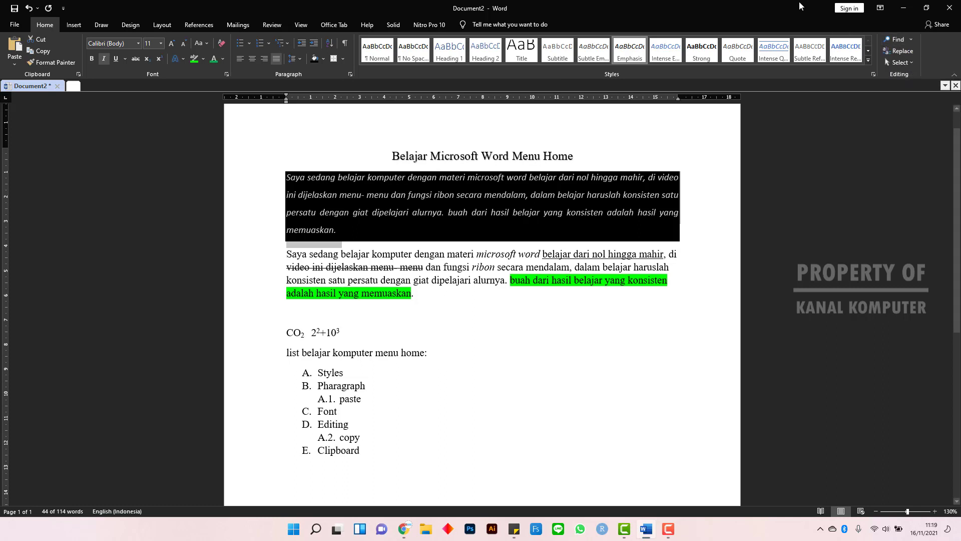
# - Search the document for "microsoft word" and step through the matches
pyautogui.click(913, 41)
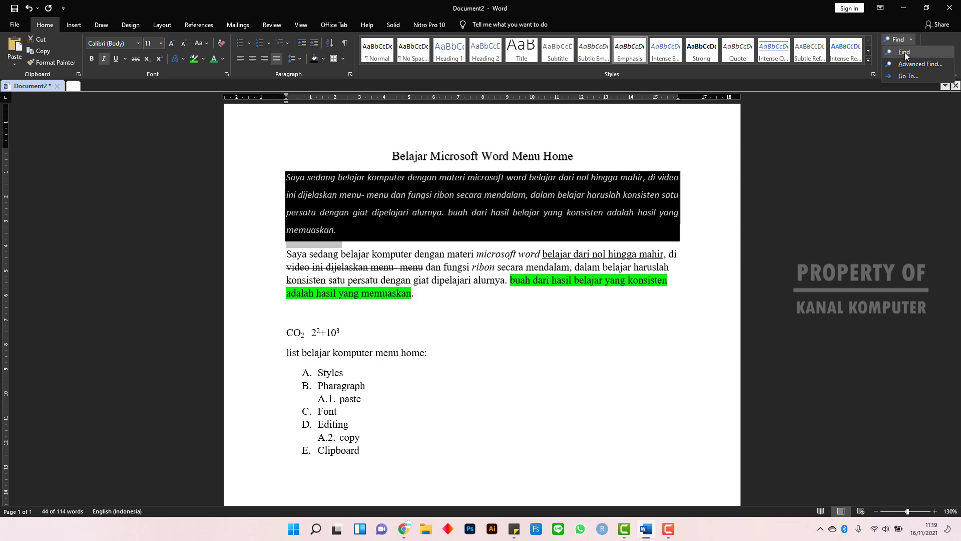
pyautogui.click(904, 53)
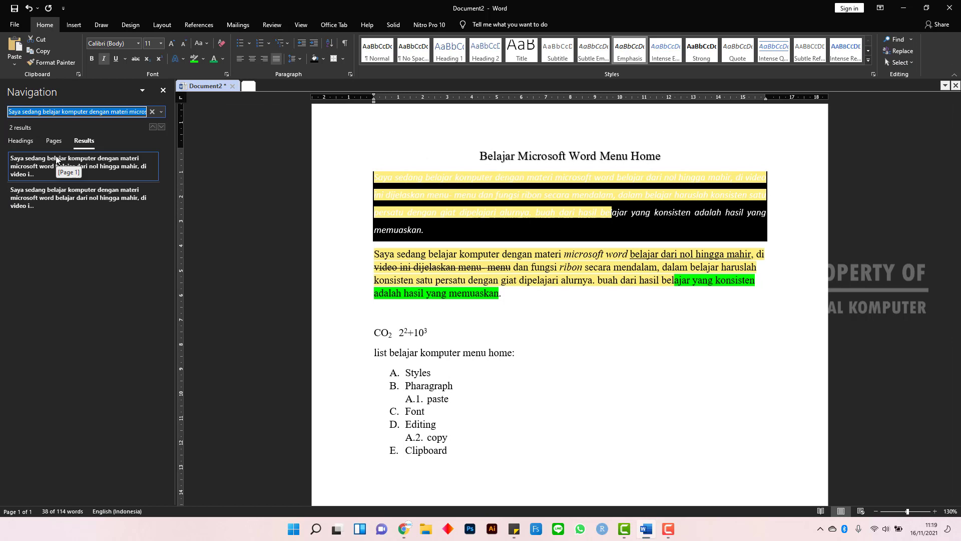
pyautogui.press('BackSpace')
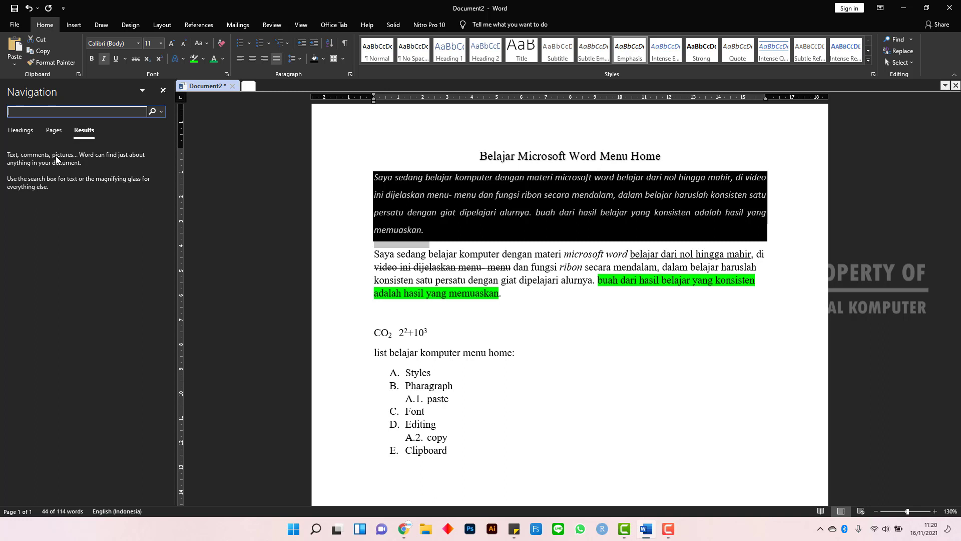
pyautogui.write('microsoft word')
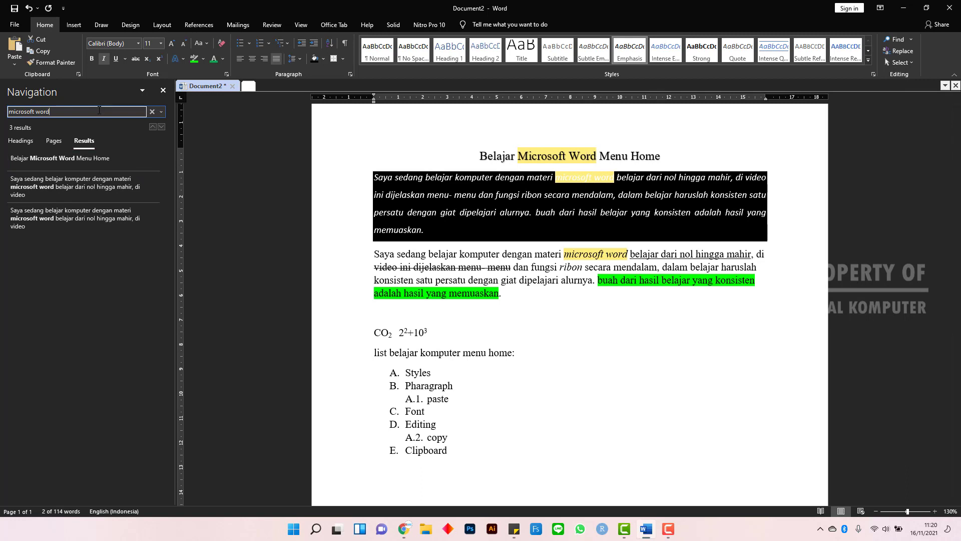
pyautogui.press('Return')
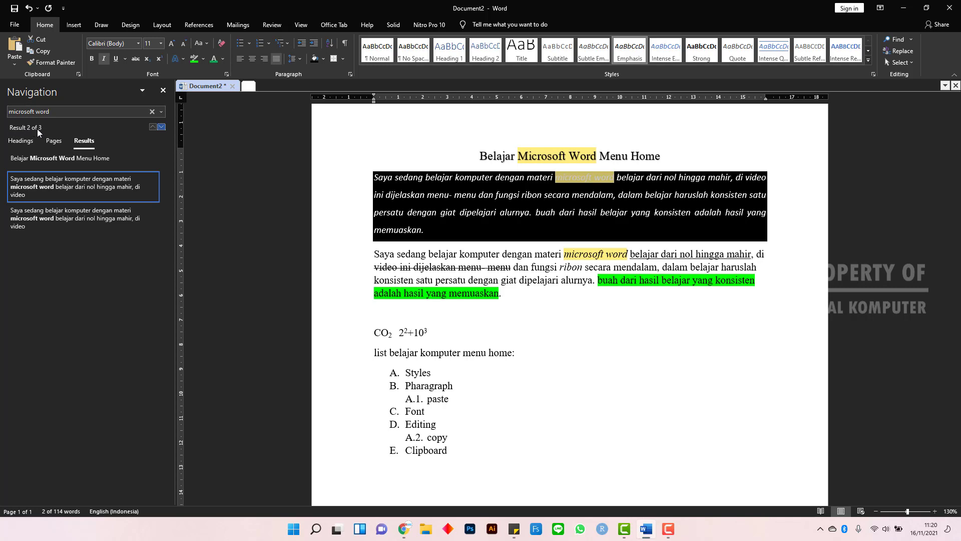
pyautogui.press('Return')
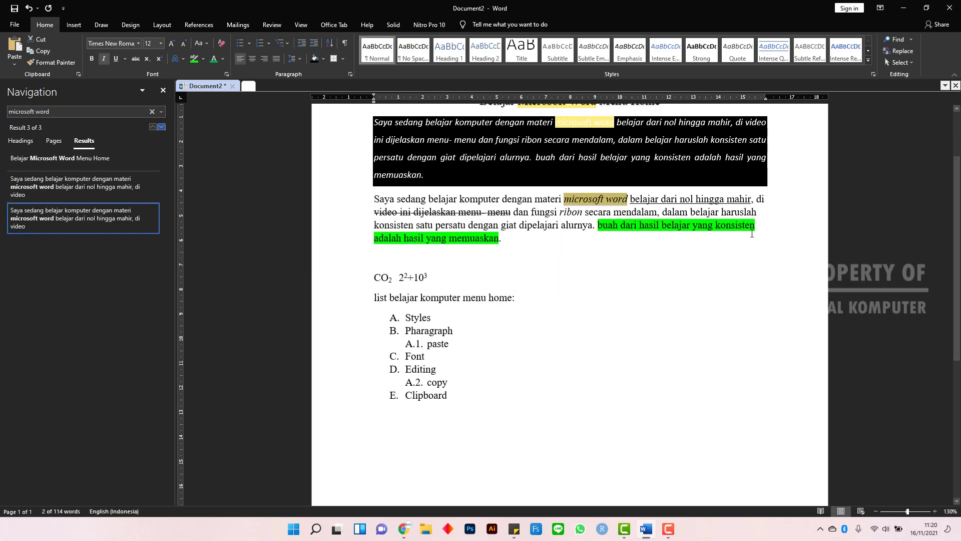
pyautogui.scroll(3, 678, 257)
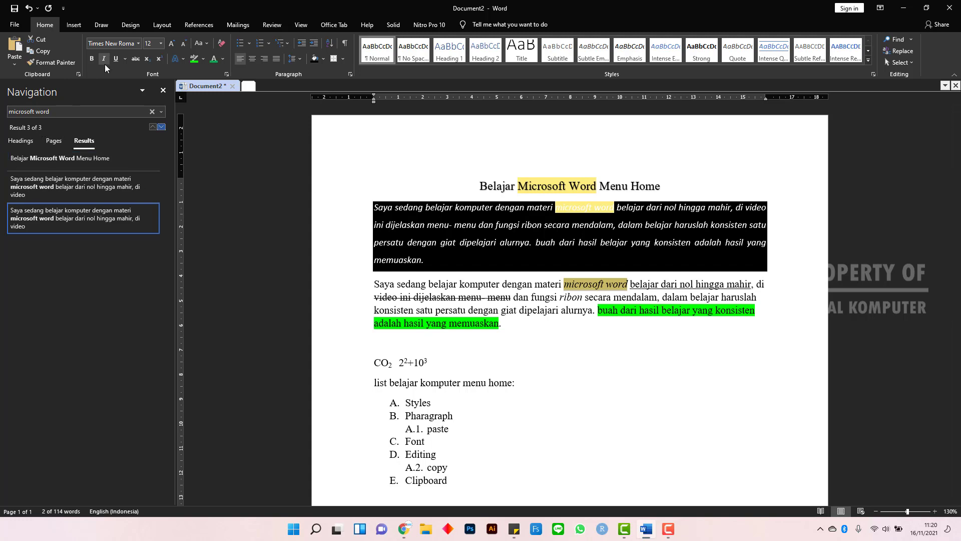
pyautogui.click(75, 110)
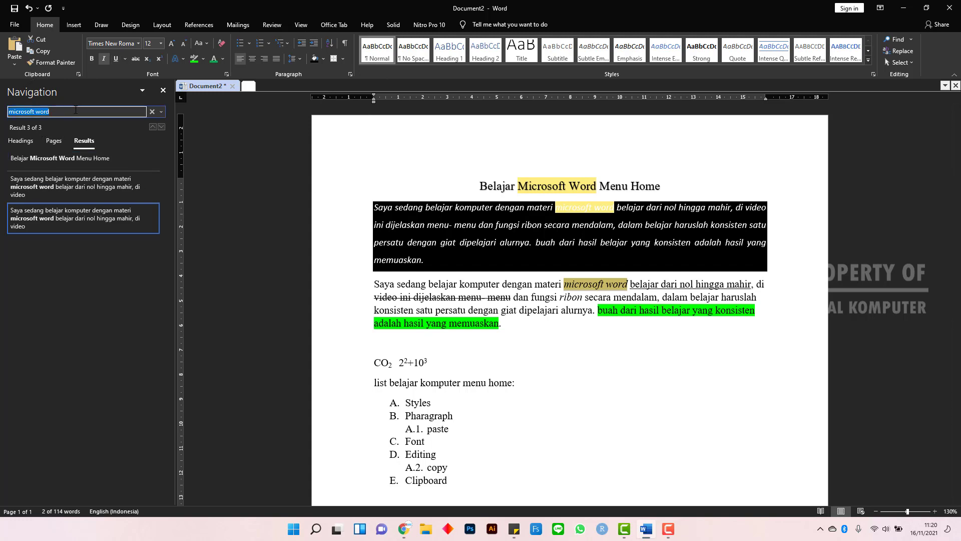
pyautogui.click(76, 110)
# - Open Find and Replace for replacing text and enter "Micrtosoft Word" as the text to find
pyautogui.click(908, 53)
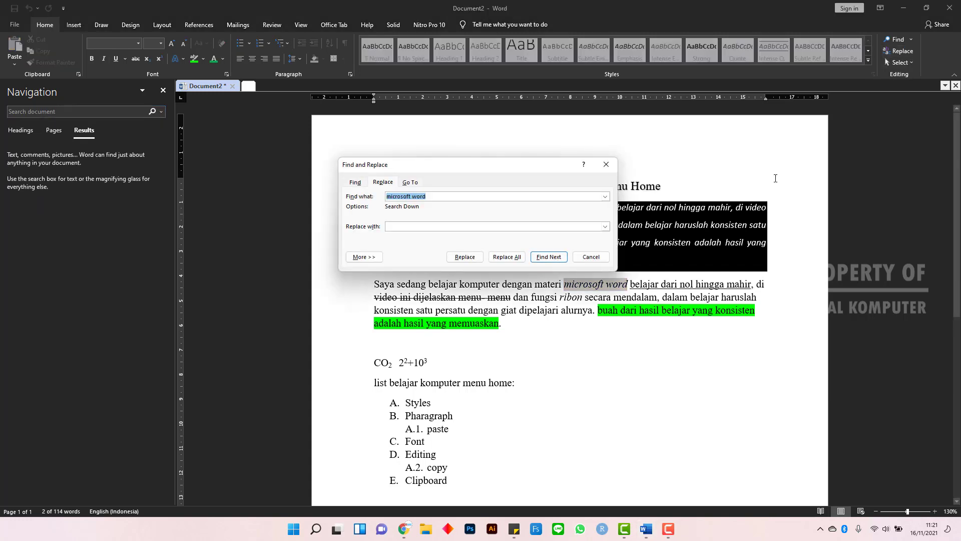
pyautogui.moveTo(443, 165); pyautogui.dragTo(633, 148)
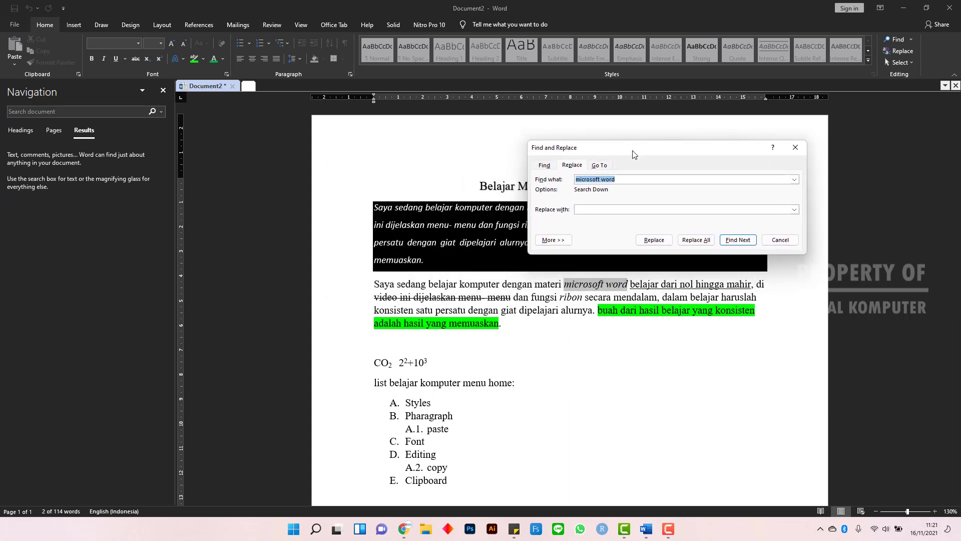
pyautogui.moveTo(639, 150); pyautogui.dragTo(659, 147)
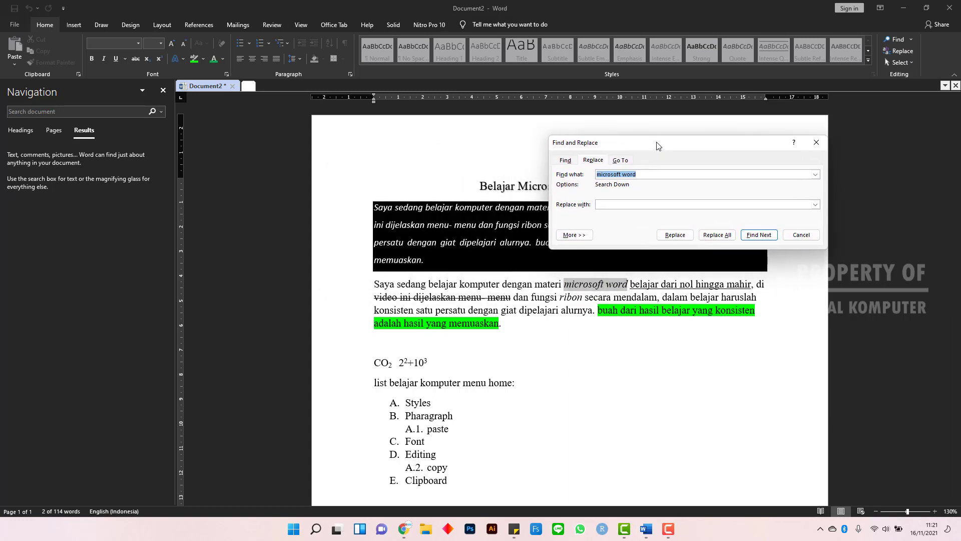
pyautogui.press('BackSpace')
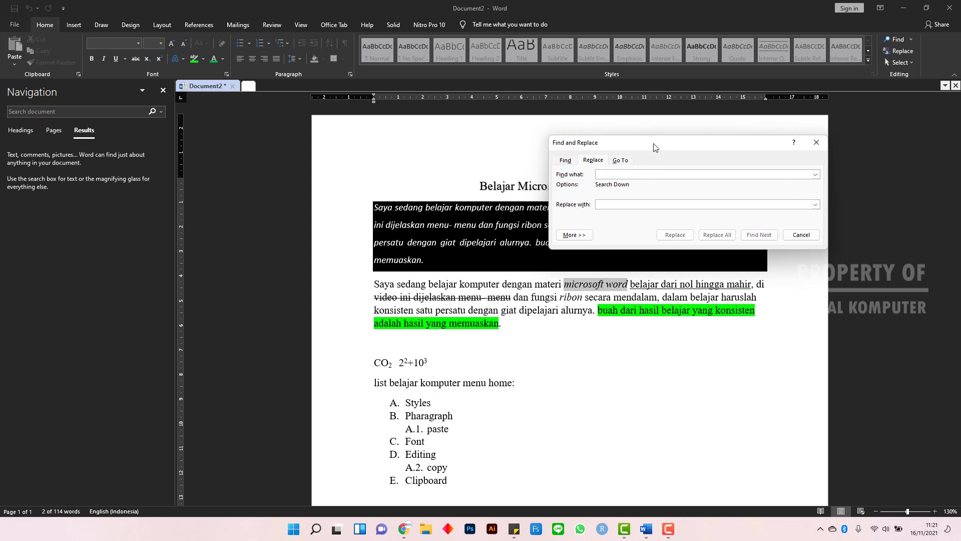
pyautogui.moveTo(655, 143); pyautogui.dragTo(753, 107)
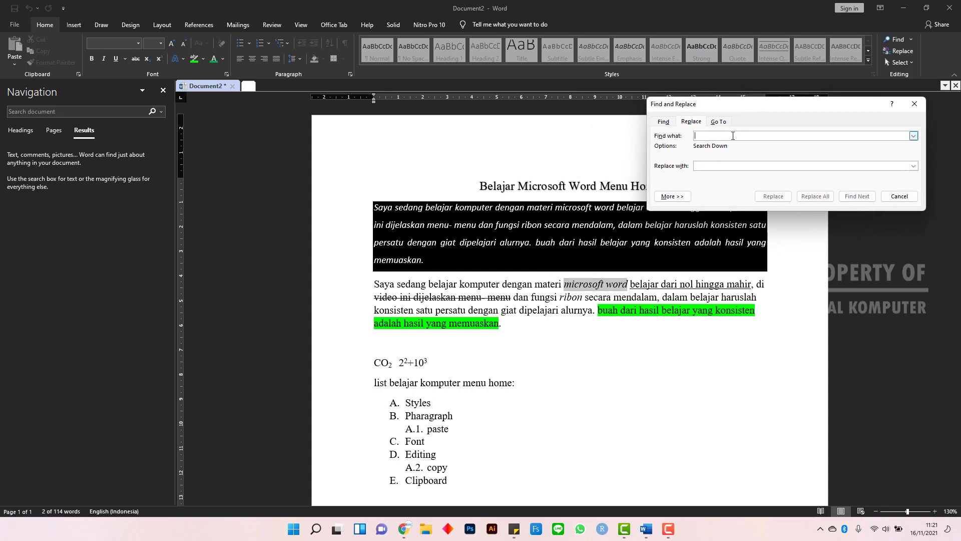
pyautogui.write('mi')
pyautogui.press('BackSpace')
pyautogui.press('BackSpace')
pyautogui.write('Micrtosoft')
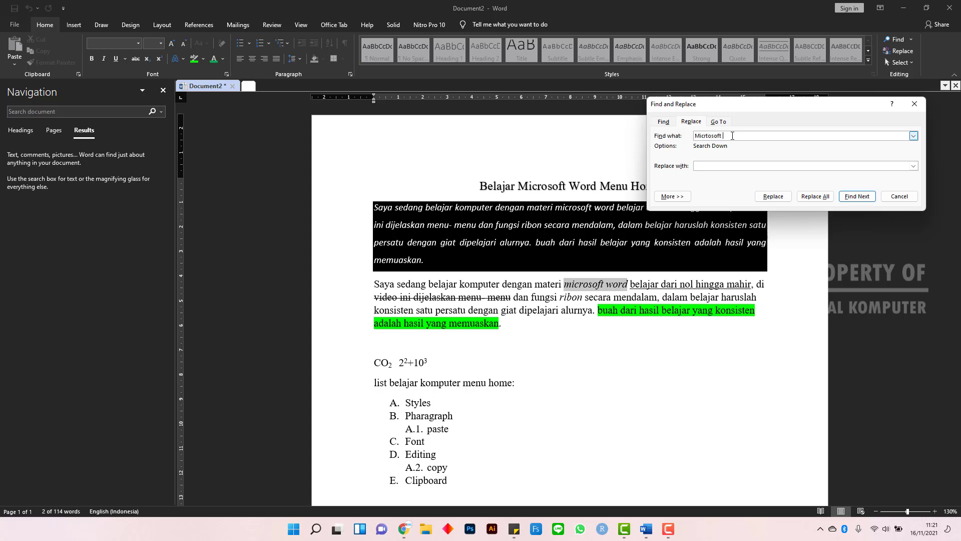
pyautogui.write(' Word')
# - Enter "Microsoft Excel" as the replacement text and move the dialog clear of the document title
pyautogui.write('M')
pyautogui.write('icroso')
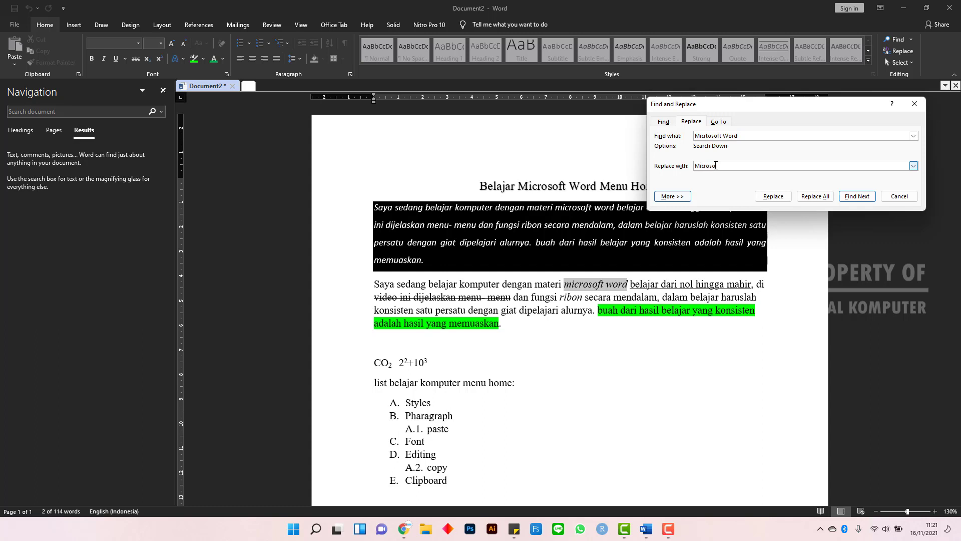
pyautogui.write('ft Excel')
pyautogui.moveTo(750, 109); pyautogui.dragTo(763, 83)
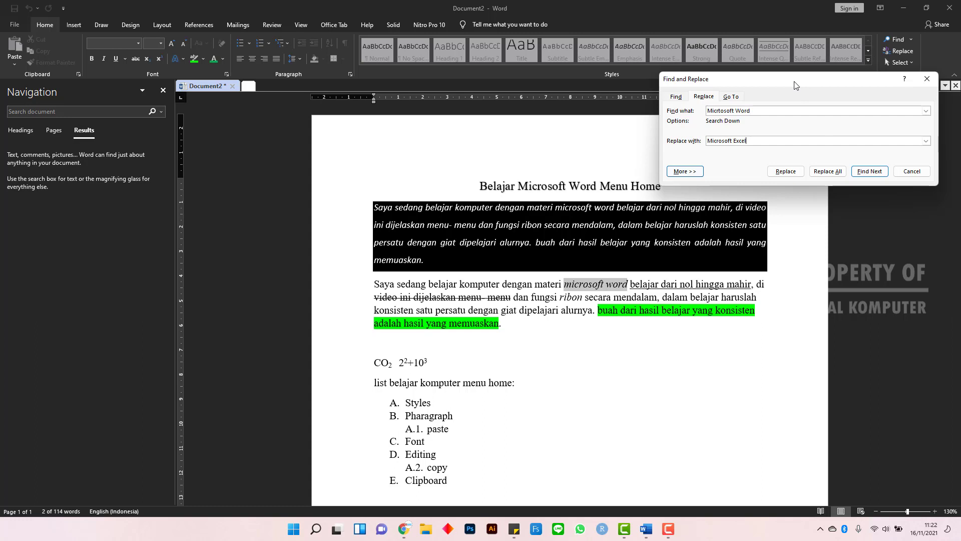
# - Try to replace all occurrences of the search text in the selection and the rest of the document
pyautogui.click(835, 172)
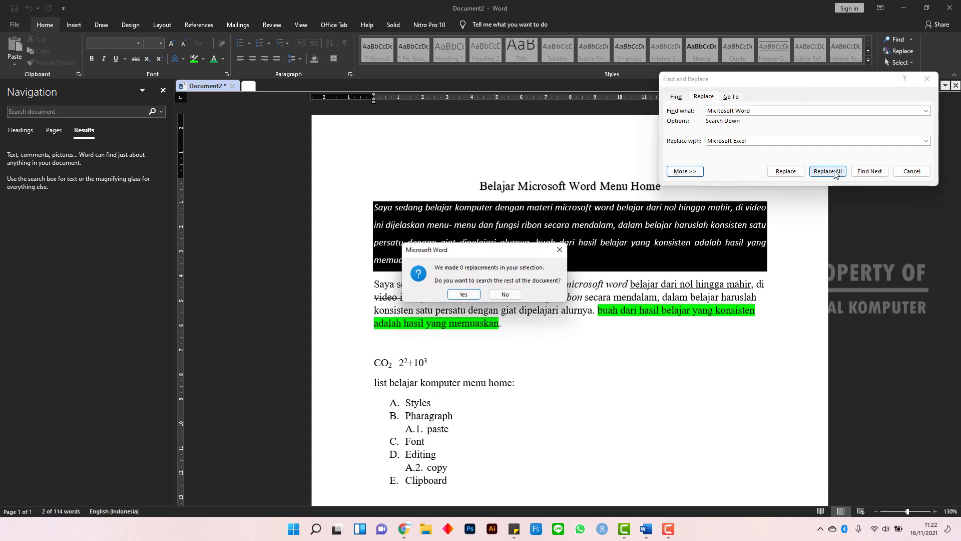
pyautogui.click(477, 299)
pyautogui.click(466, 296)
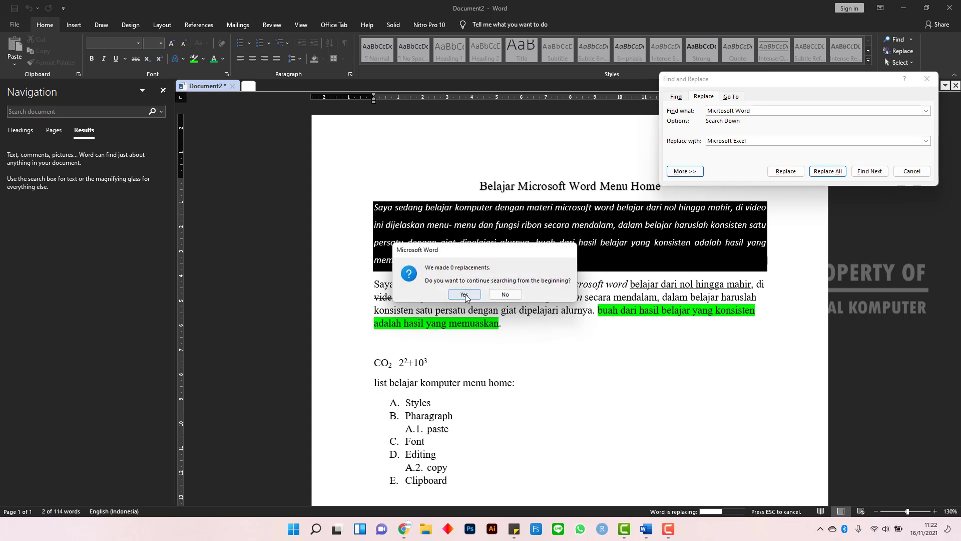
pyautogui.click(493, 293)
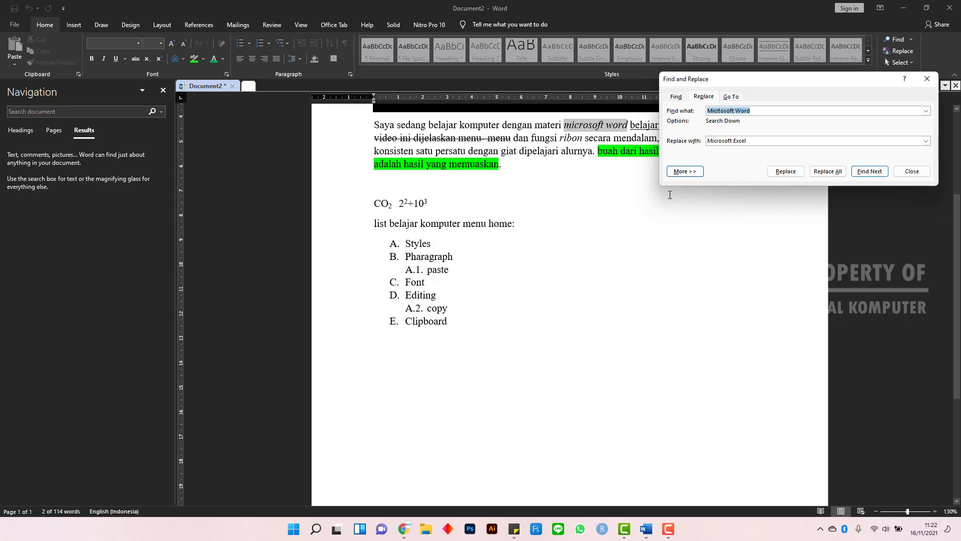
pyautogui.scroll(3, 633, 249)
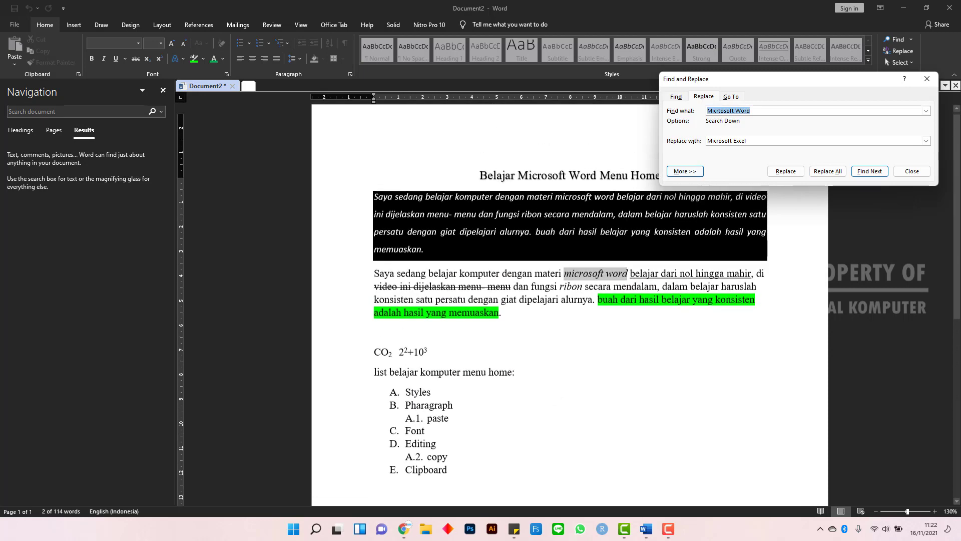
pyautogui.click(761, 110)
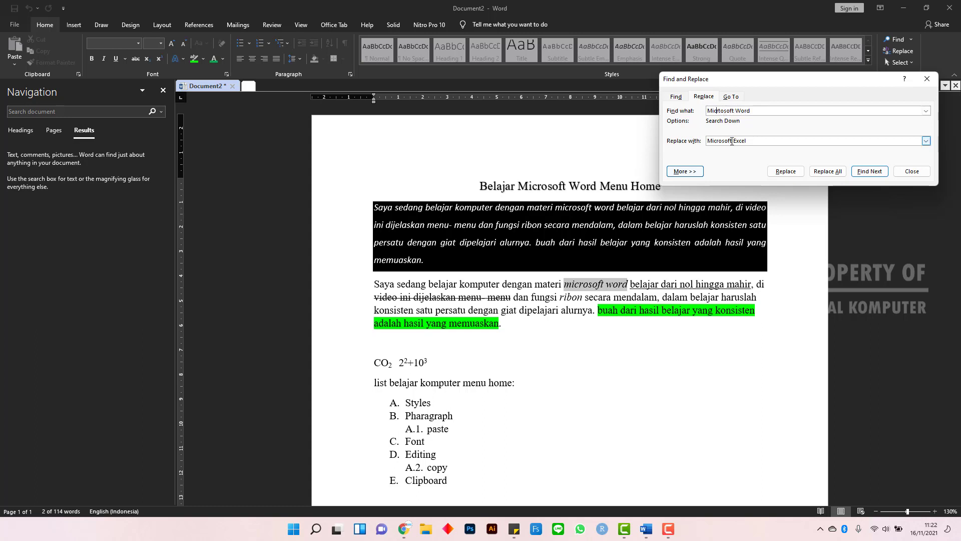
pyautogui.doubleClick(732, 141)
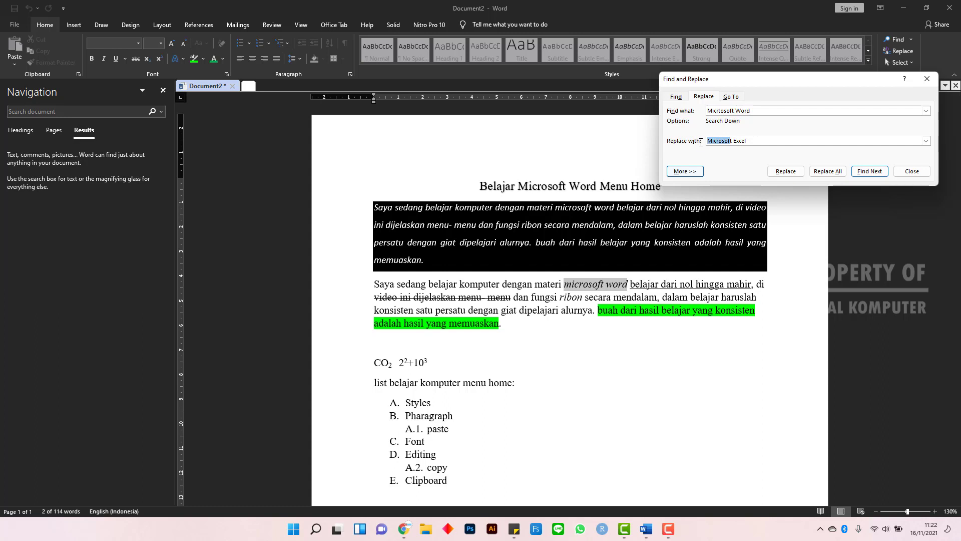
pyautogui.click(732, 97)
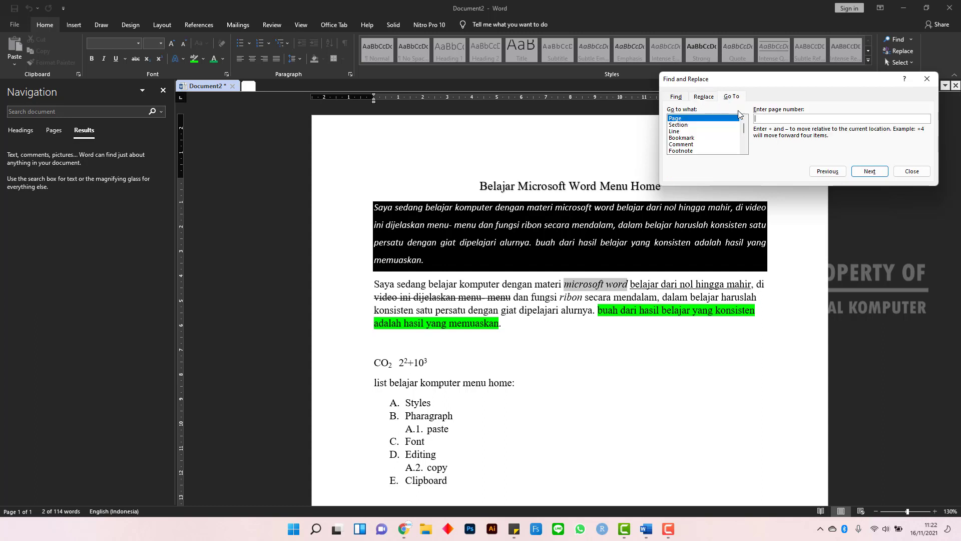
pyautogui.click(705, 97)
pyautogui.click(907, 490)
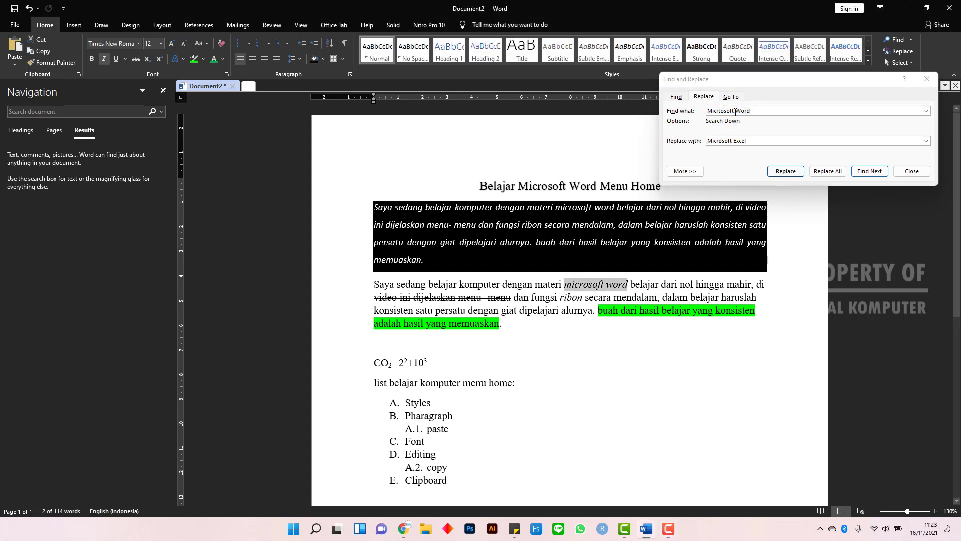
# - Correct the spelling of the text to find so that it reads "Microsoft Word"
pyautogui.click(733, 111)
pyautogui.click(732, 110)
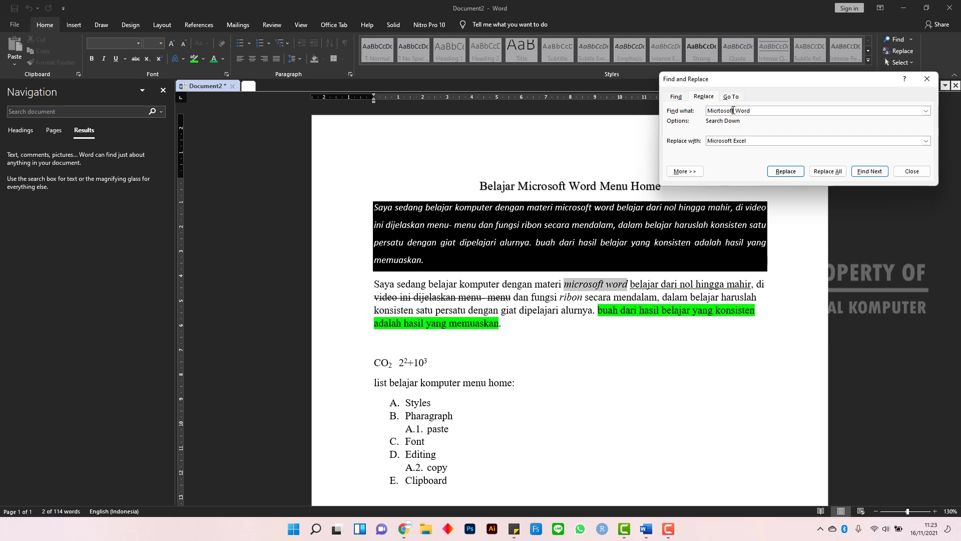
pyautogui.moveTo(733, 111); pyautogui.dragTo(702, 110)
pyautogui.write('Microsoft')
pyautogui.write('t')
# - Replace the selected italic "microsoft word" below the shaded paragraph with "Microsoft Excel" and continue searching from the document's beginning
pyautogui.moveTo(763, 82)
pyautogui.mouseDown()
pyautogui.moveTo(789, 77)
pyautogui.moveTo(764, 80)
pyautogui.mouseUp()
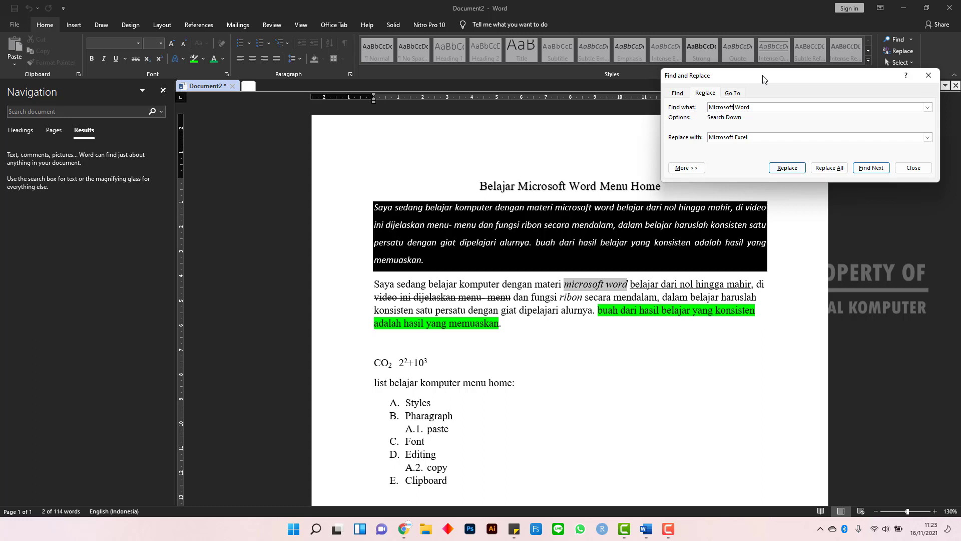
pyautogui.click(787, 169)
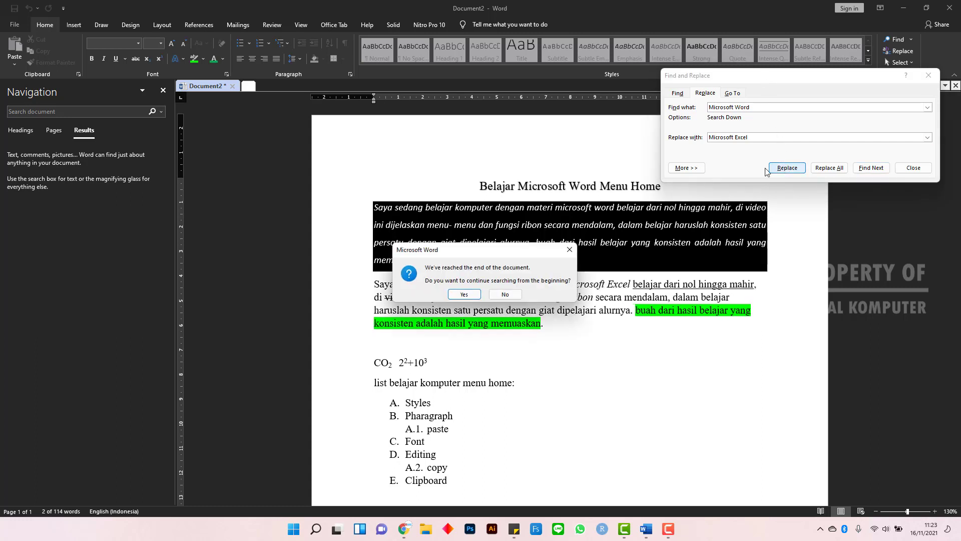
pyautogui.click(464, 293)
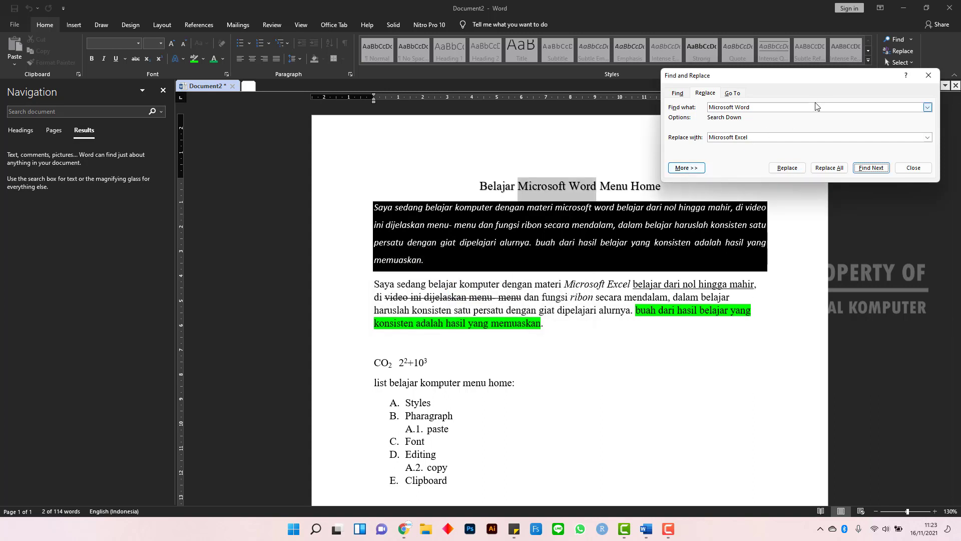
# - Replace all remaining occurrences of "Microsoft Word" with "Microsoft Excel", continuing the search from the document's beginning
pyautogui.click(829, 167)
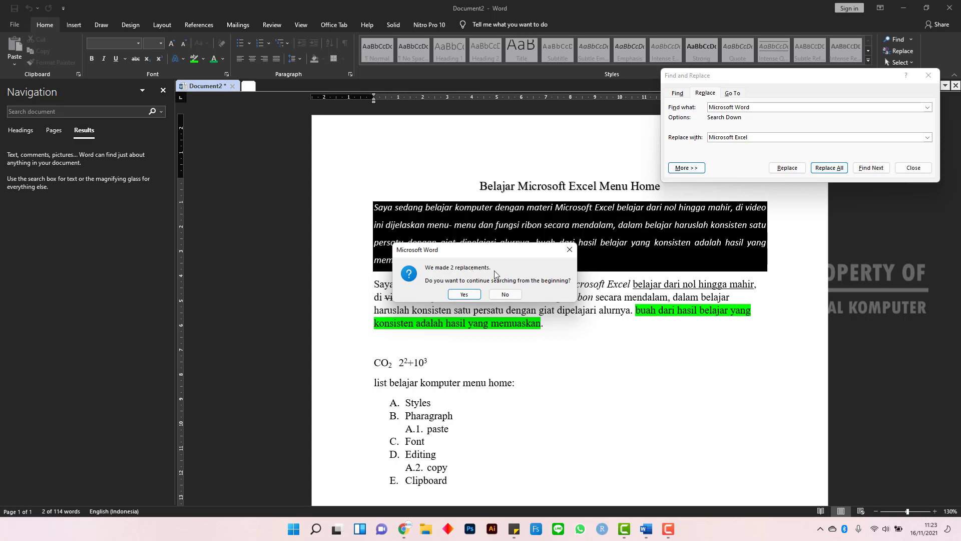
pyautogui.click(470, 295)
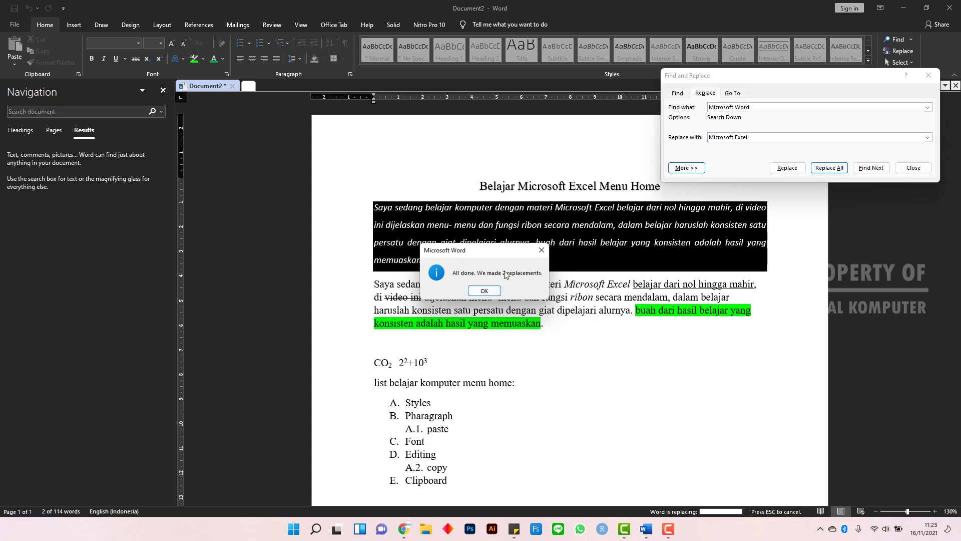
pyautogui.click(485, 291)
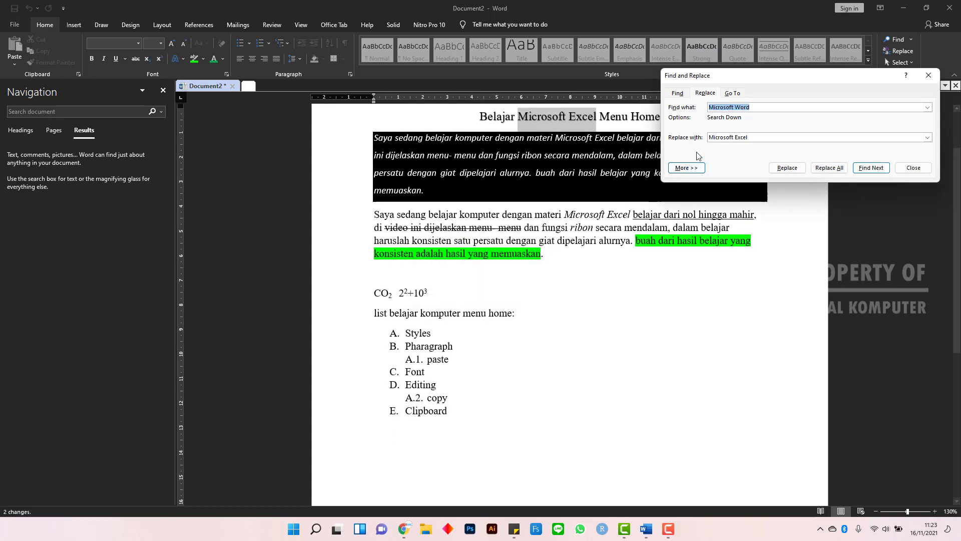
pyautogui.scroll(2, 664, 262)
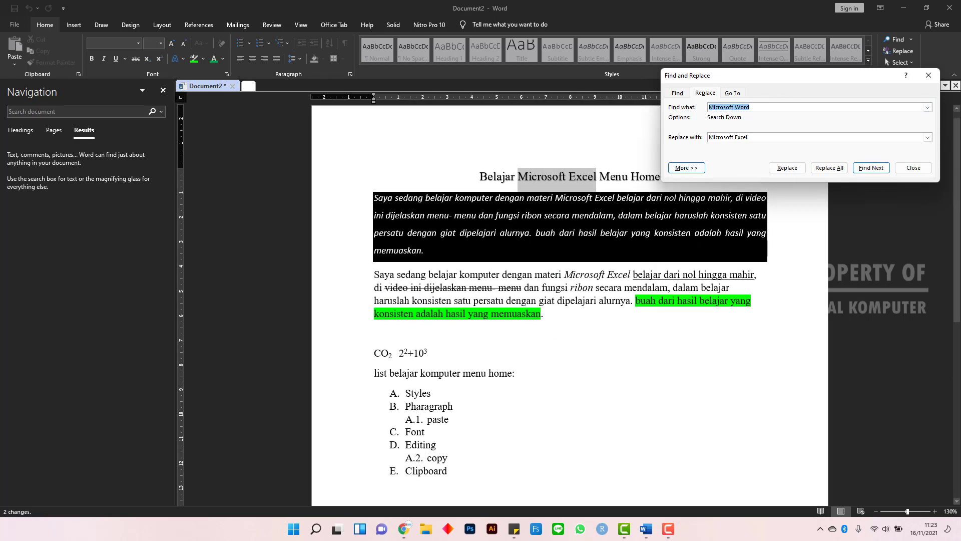
pyautogui.scroll(1, 569, 302)
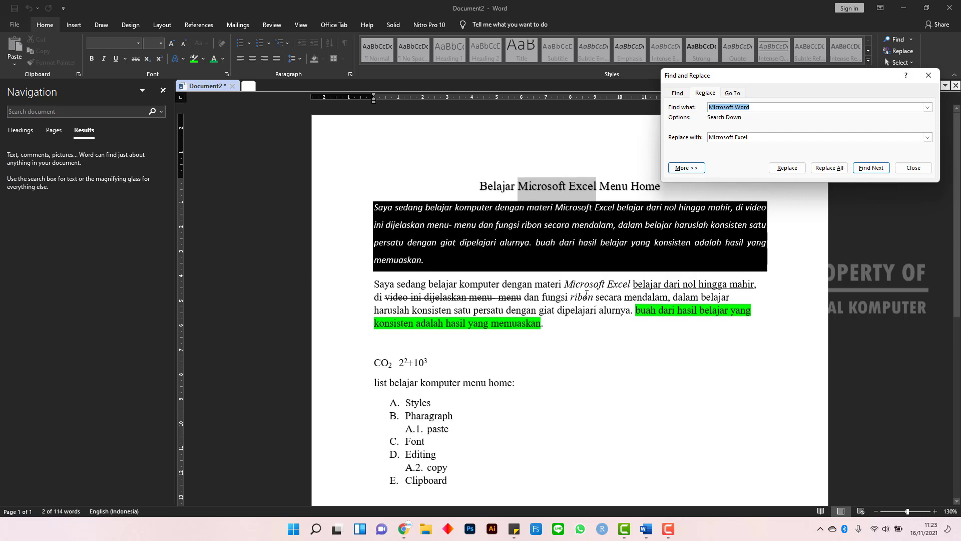
# - Move the Find and Replace dialog clear of the title, check the replaced text, and close the dialog
pyautogui.moveTo(766, 79); pyautogui.dragTo(675, 32)
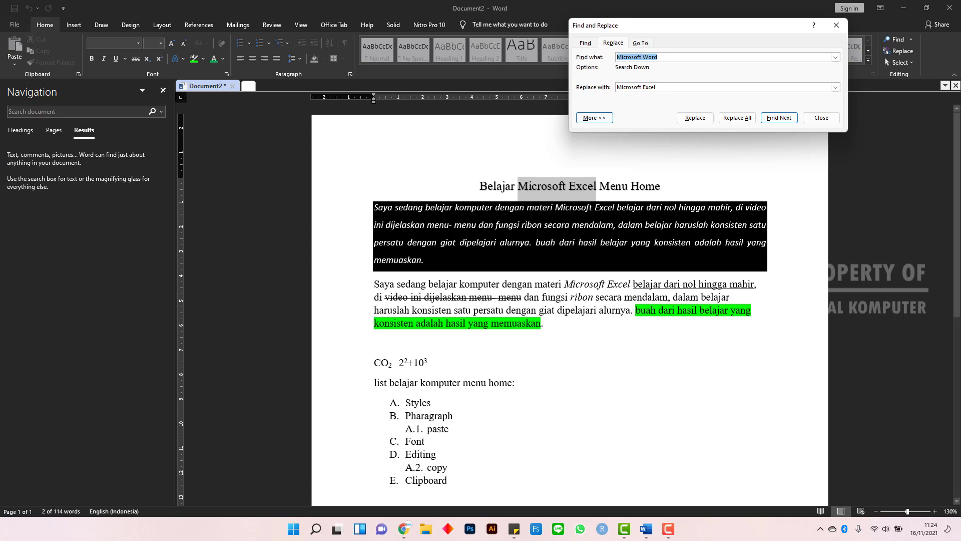
pyautogui.scroll(-4, 679, 260)
pyautogui.scroll(4, 679, 259)
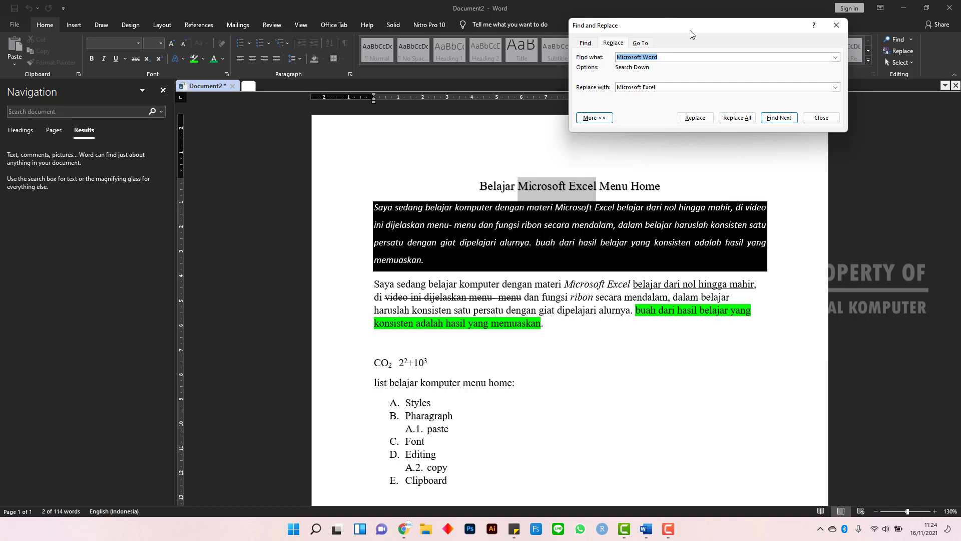
pyautogui.moveTo(728, 25); pyautogui.dragTo(717, 53)
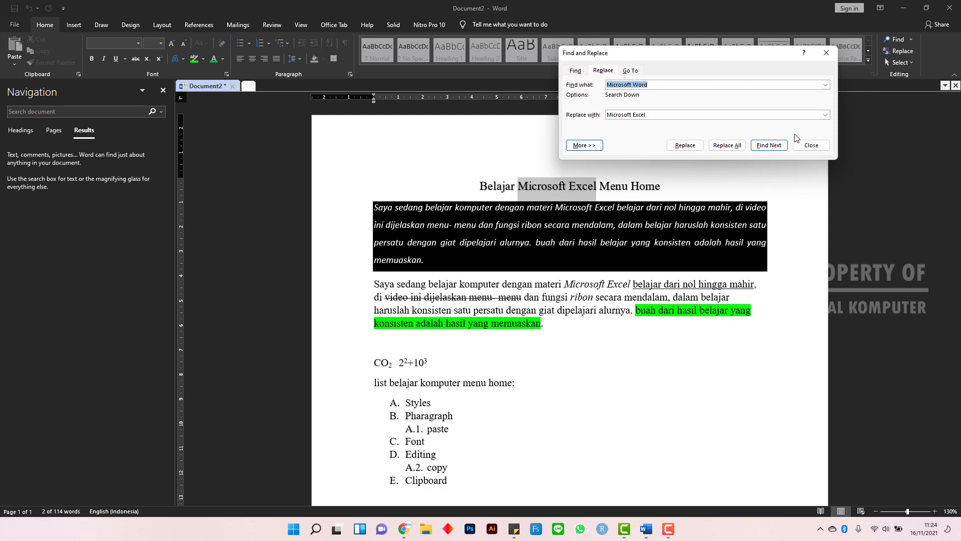
pyautogui.click(812, 145)
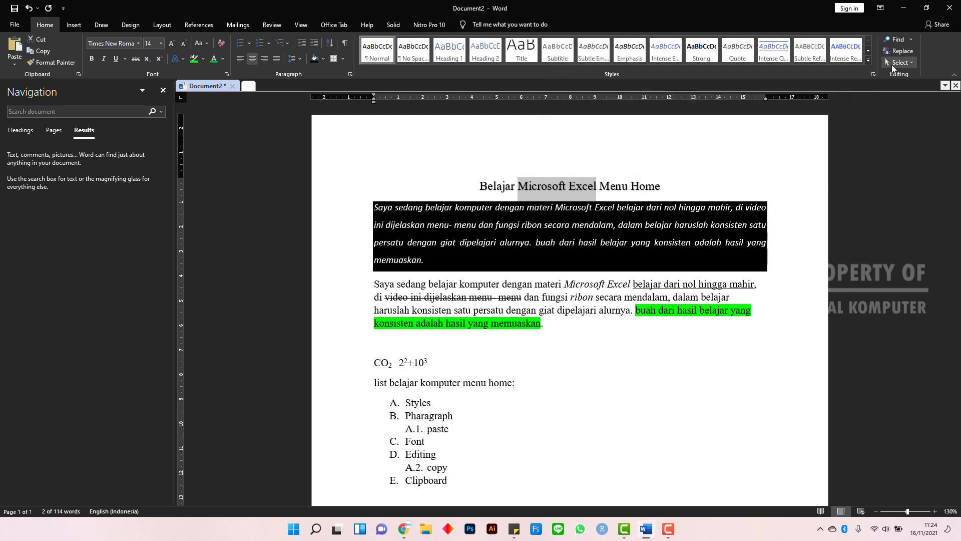
# - Select the entire contents of the document and look over the selection
pyautogui.click(915, 60)
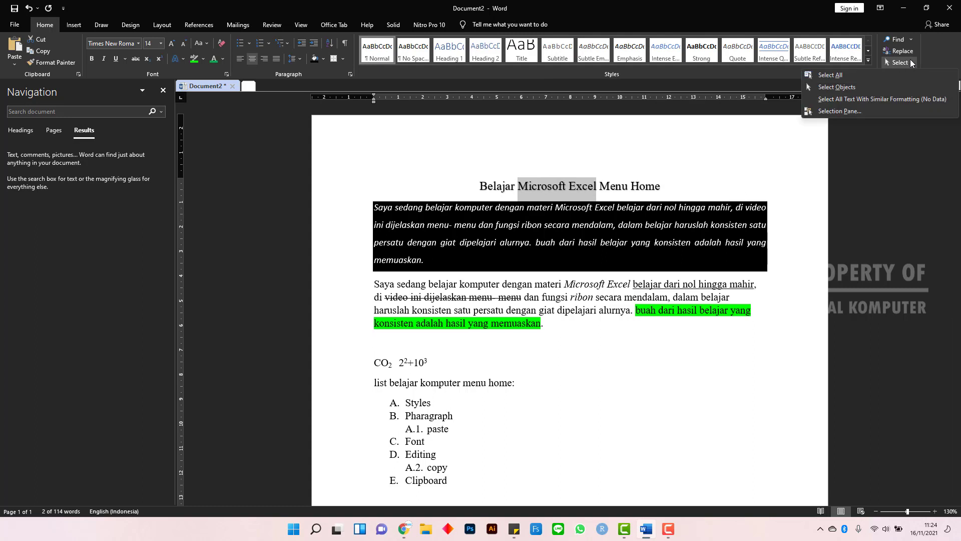
pyautogui.click(881, 75)
pyautogui.scroll(-3, 722, 237)
pyautogui.scroll(4, 723, 236)
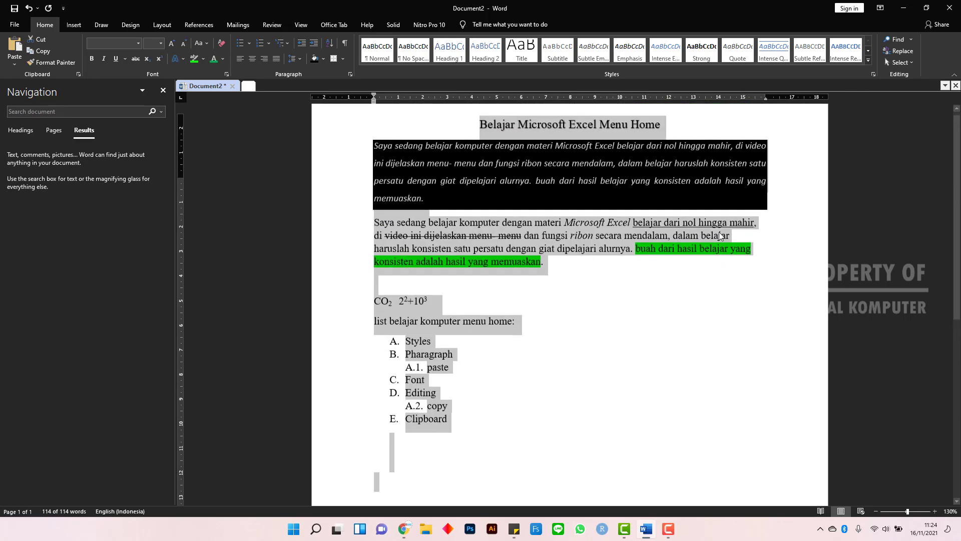
# - Turn the Select Objects mode on and off again, and select the text of the document title
pyautogui.click(893, 65)
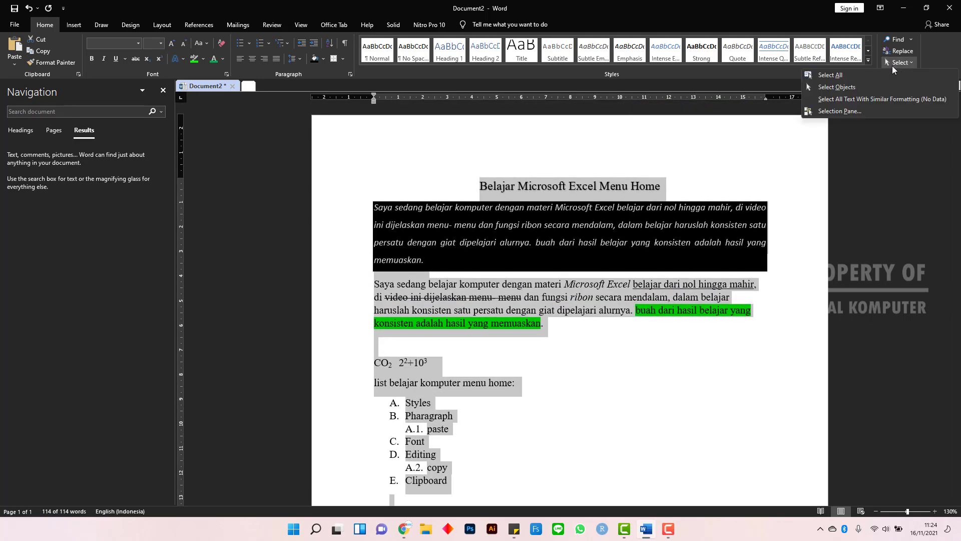
pyautogui.click(863, 88)
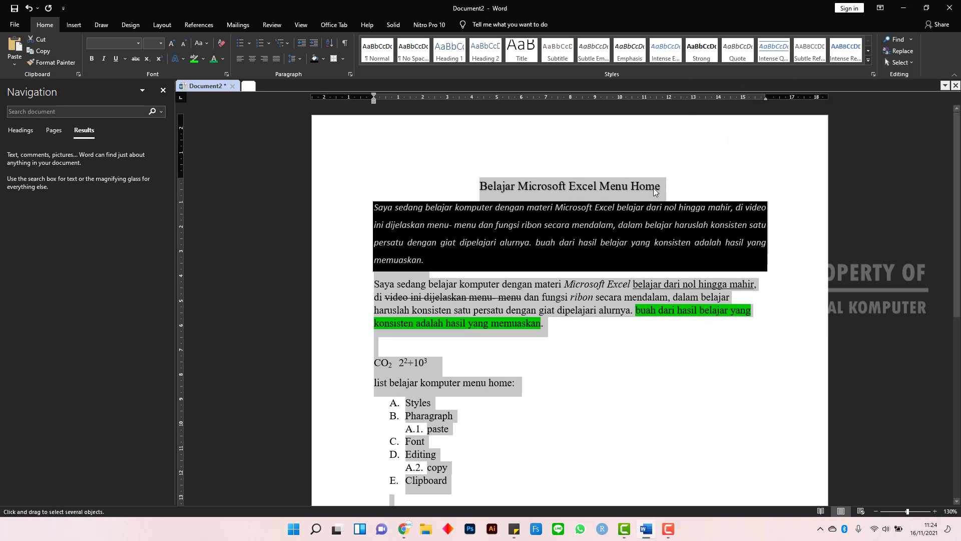
pyautogui.click(900, 63)
pyautogui.click(892, 91)
pyautogui.moveTo(479, 186); pyautogui.dragTo(667, 187)
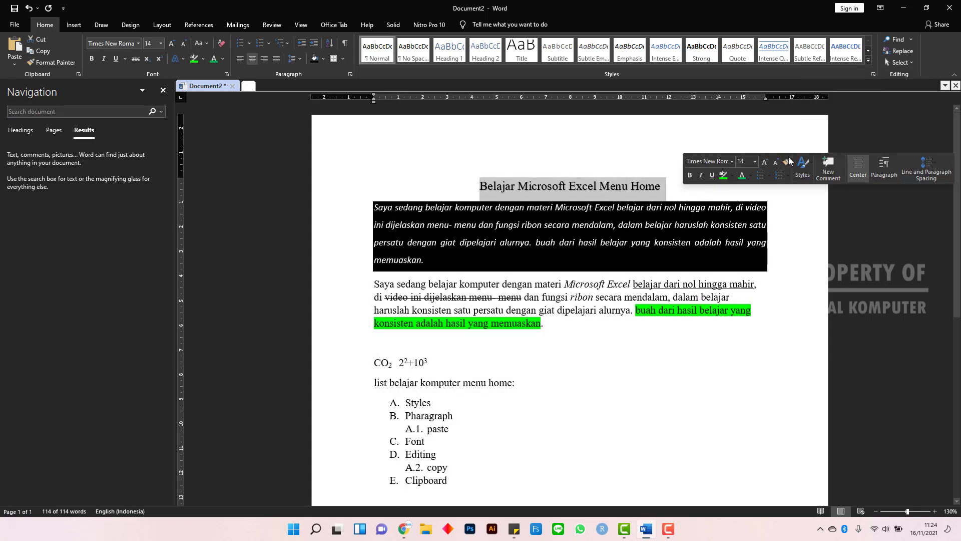
# - Place the cursor in the document title and select all text with similar formatting
pyautogui.click(632, 186)
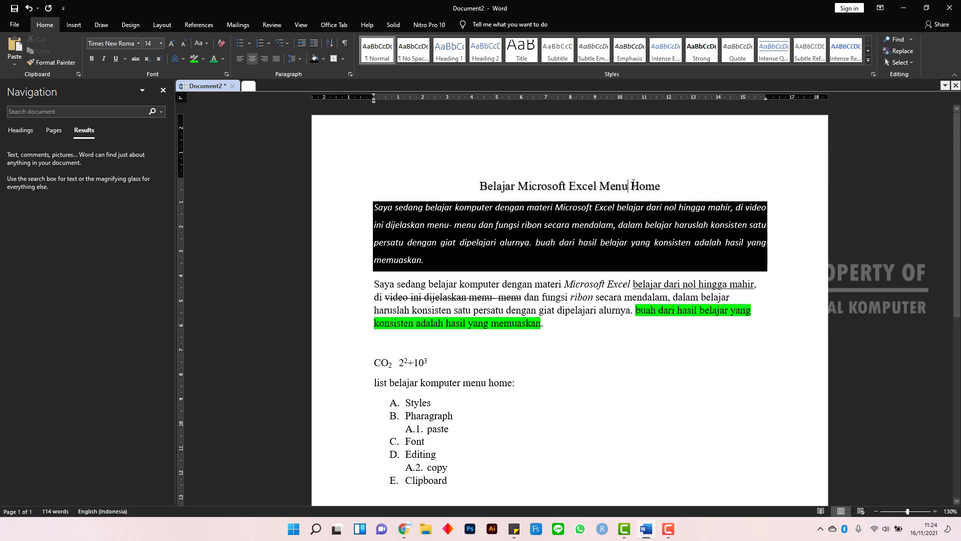
pyautogui.click(912, 62)
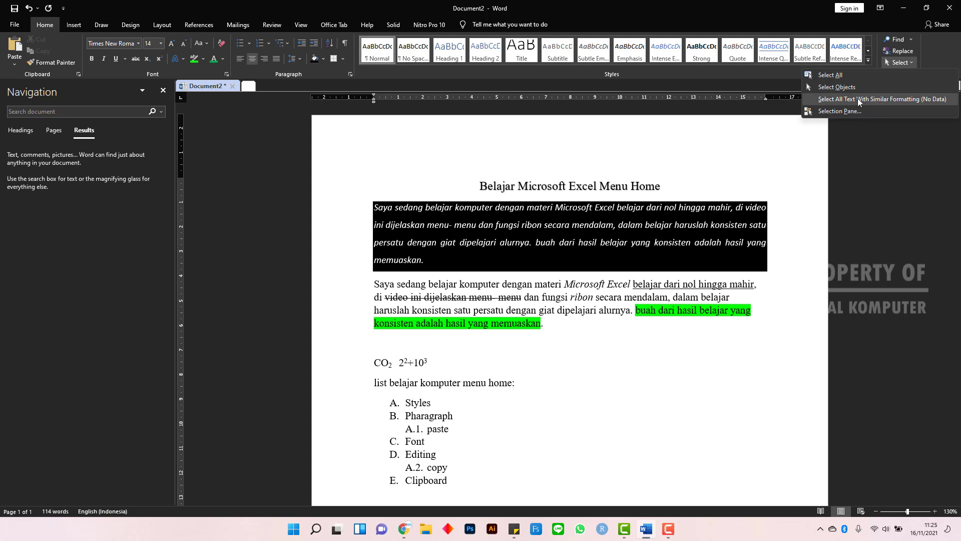
pyautogui.click(898, 98)
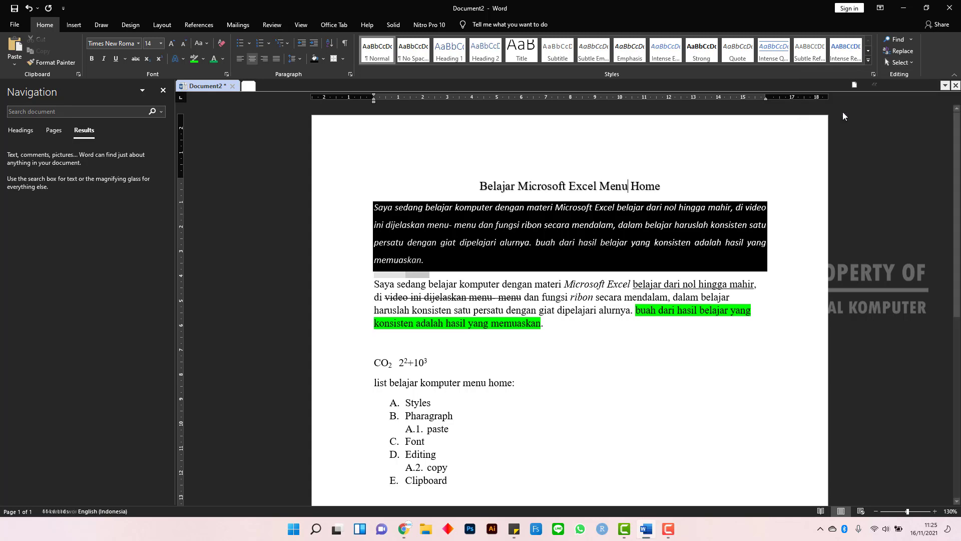